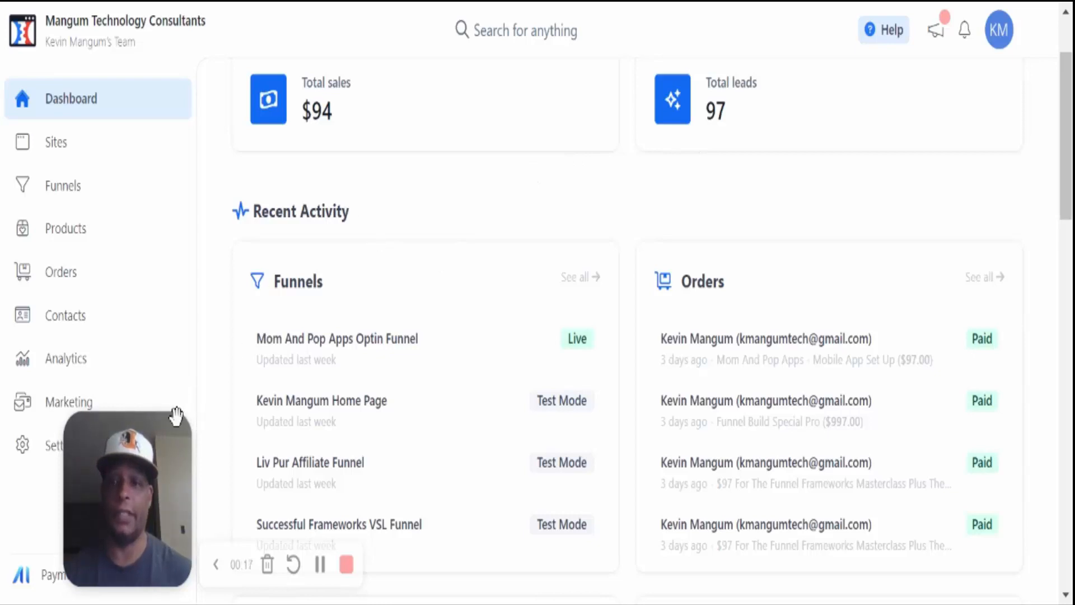
# - From the Funnels list, create a blank funnel named testoptin at path /testoptin
pyautogui.moveTo(172, 444); pyautogui.dragTo(838, 410)
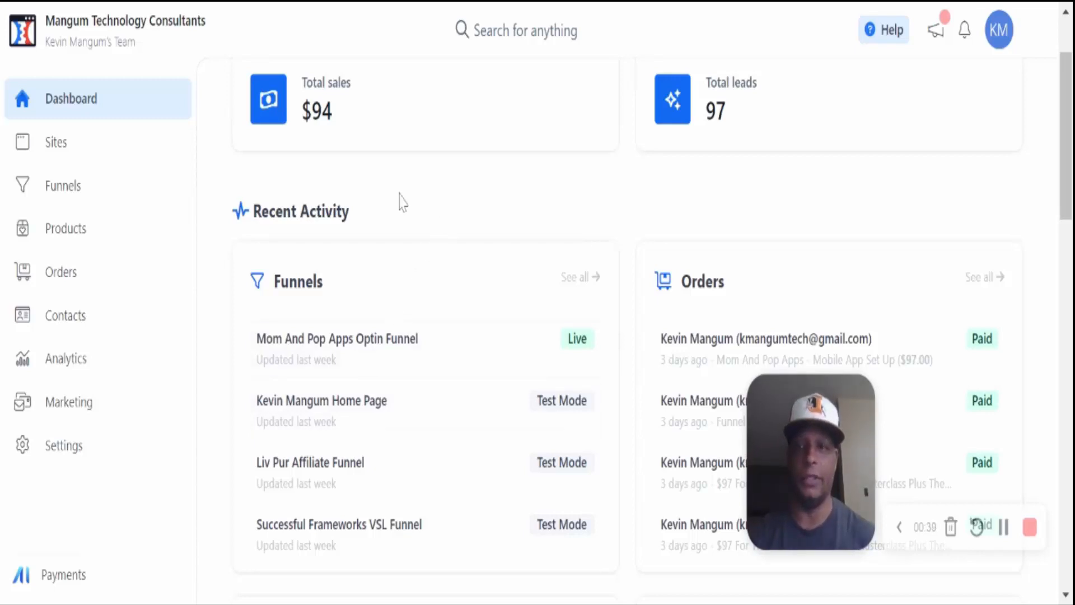
pyautogui.click(116, 191)
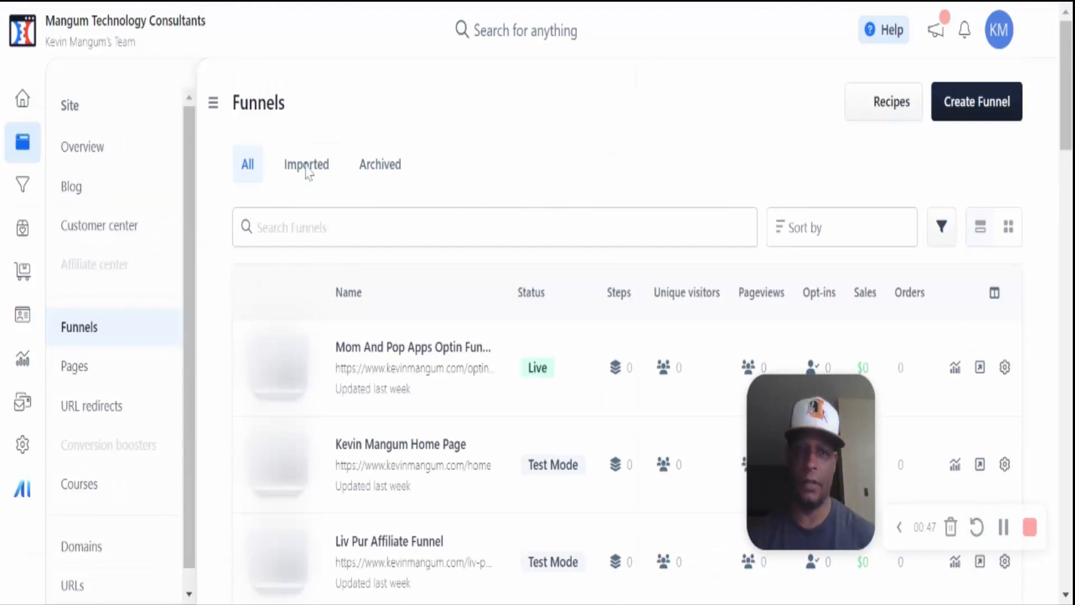
pyautogui.click(994, 106)
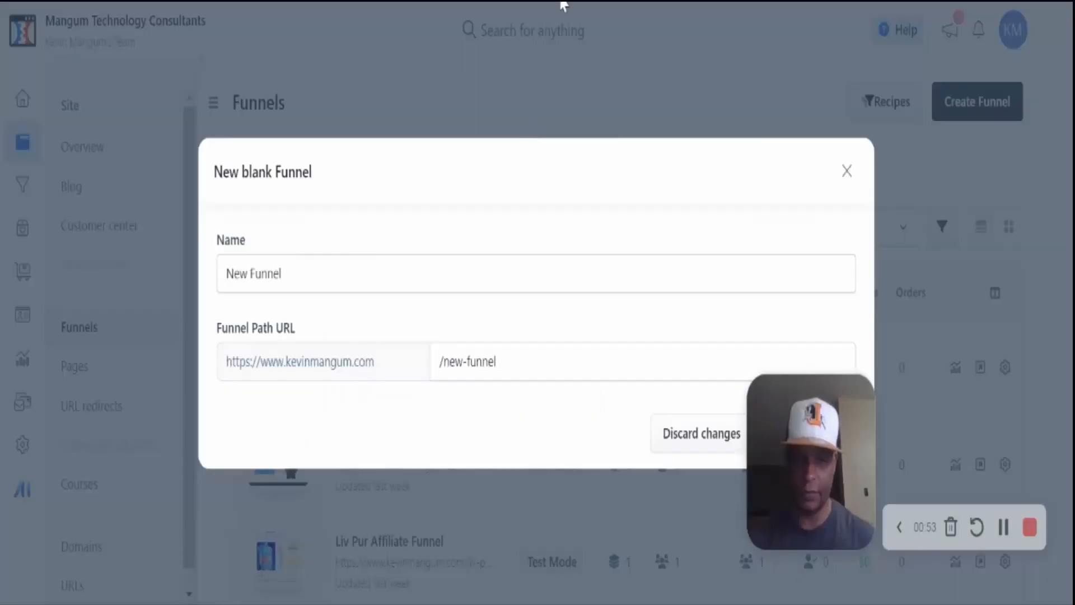
pyautogui.moveTo(296, 275); pyautogui.dragTo(211, 294)
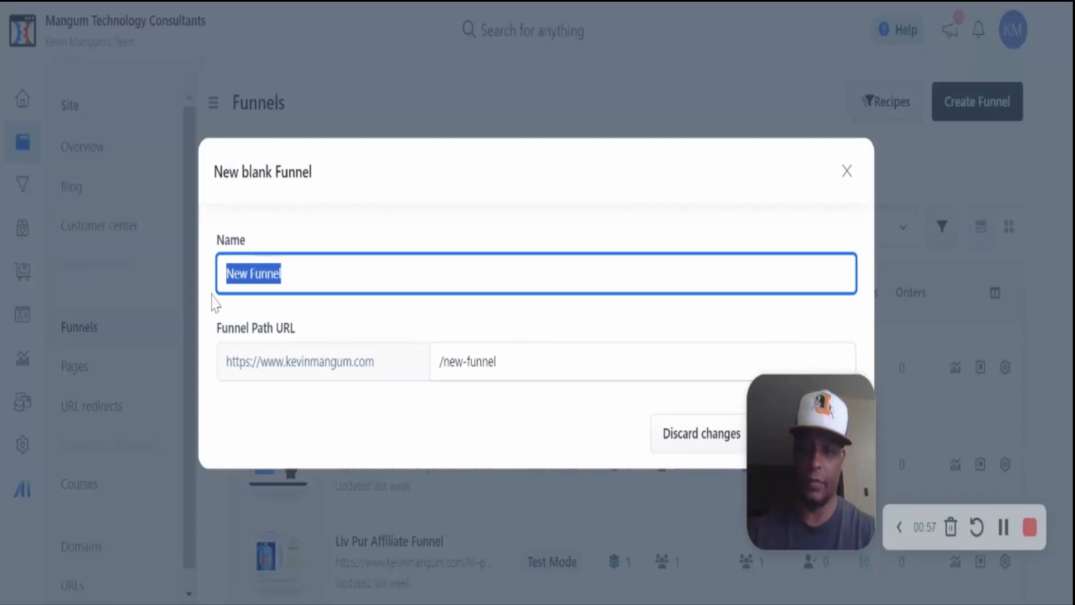
pyautogui.write('test')
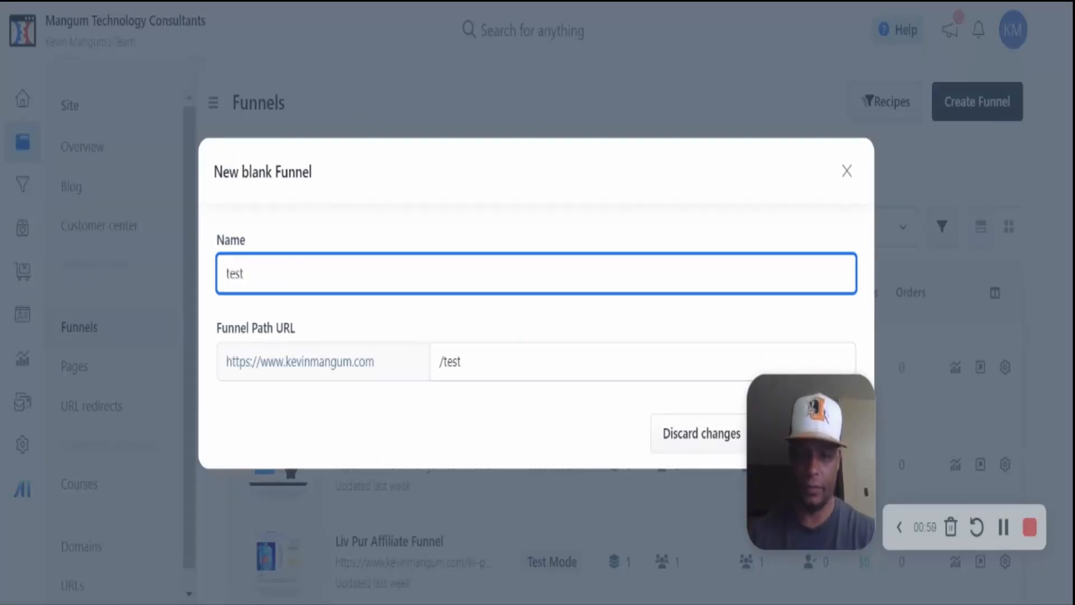
pyautogui.write('optio')
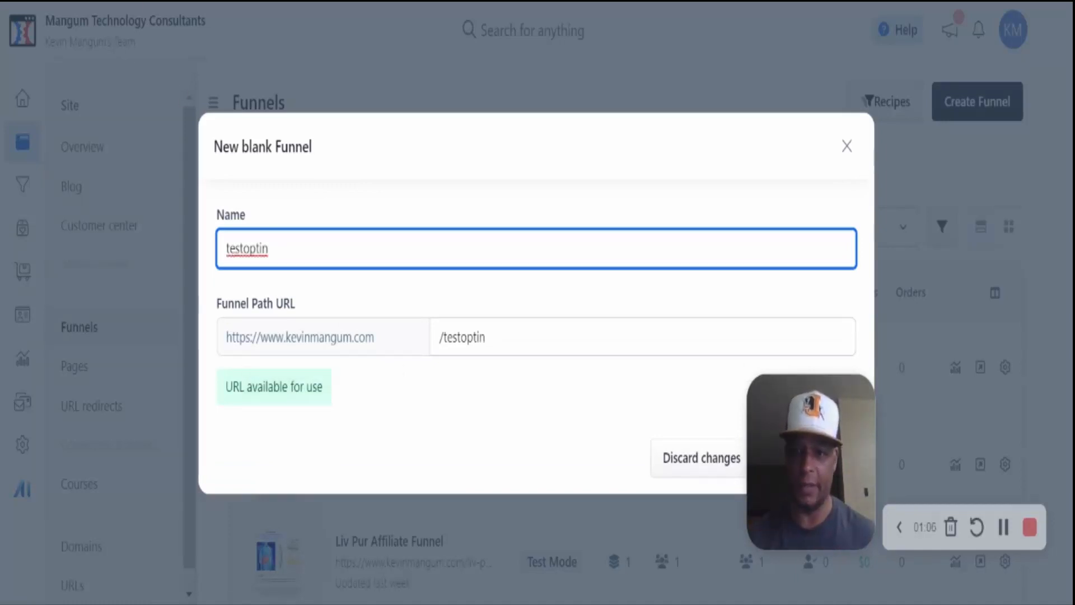
pyautogui.click(603, 479)
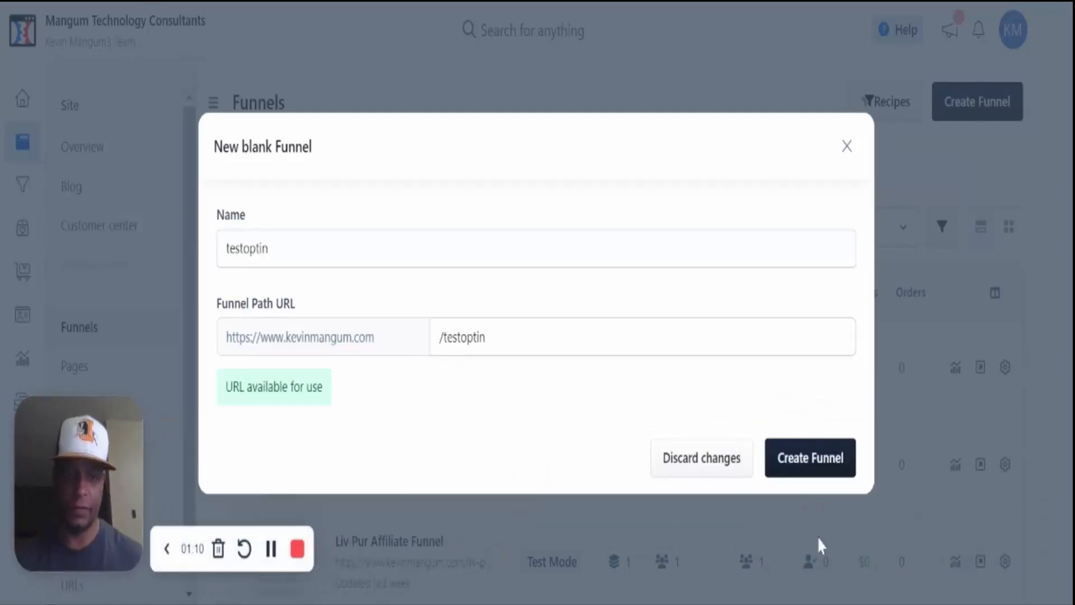
pyautogui.click(810, 473)
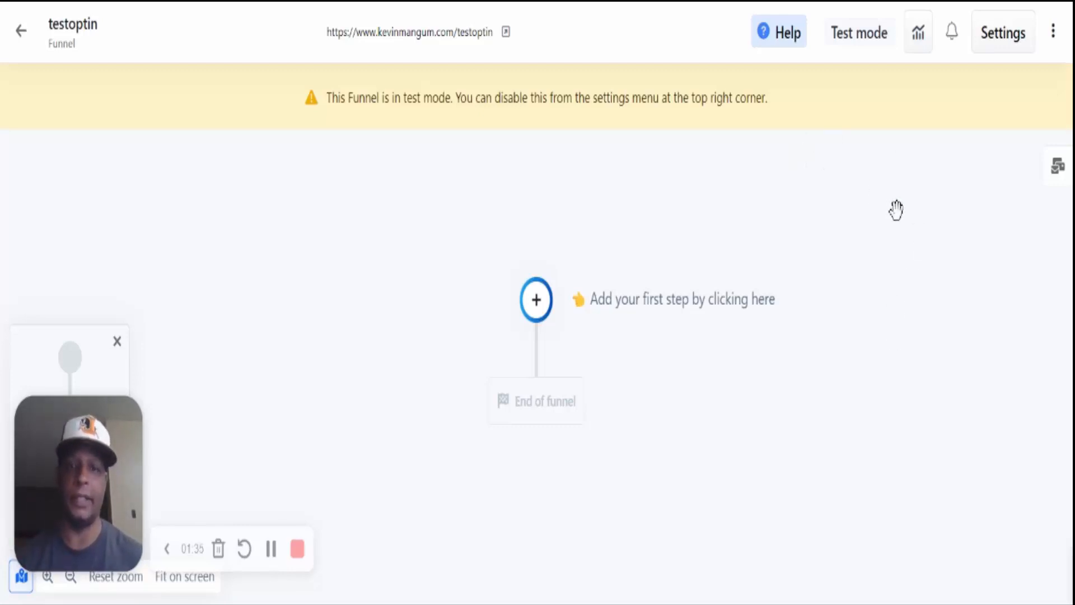
# - Set the testoptin funnel's Test Mode to No in its settings, then close them
pyautogui.click(1002, 35)
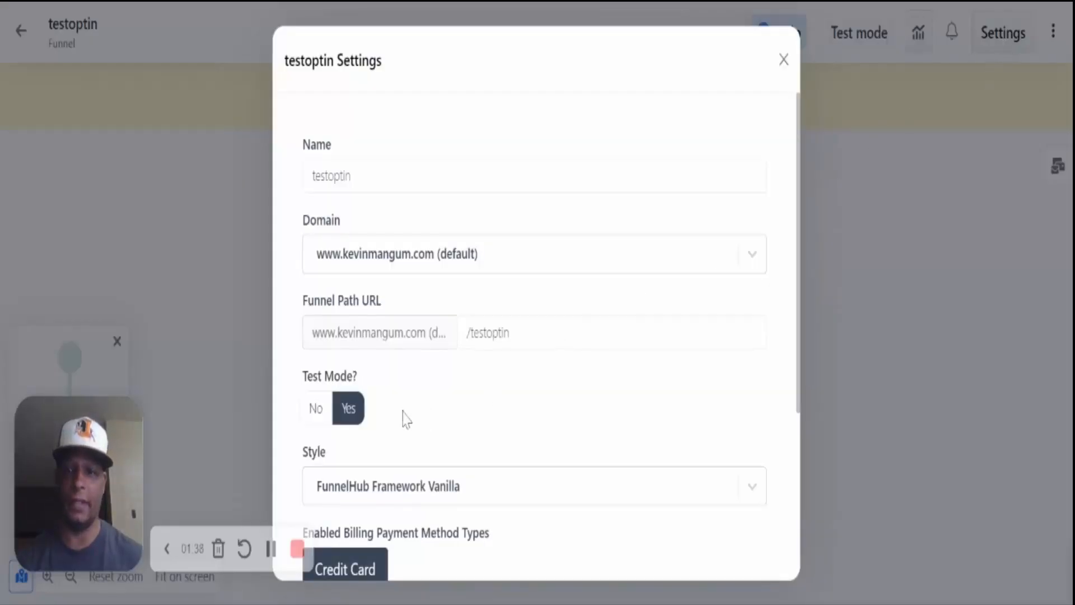
pyautogui.click(317, 413)
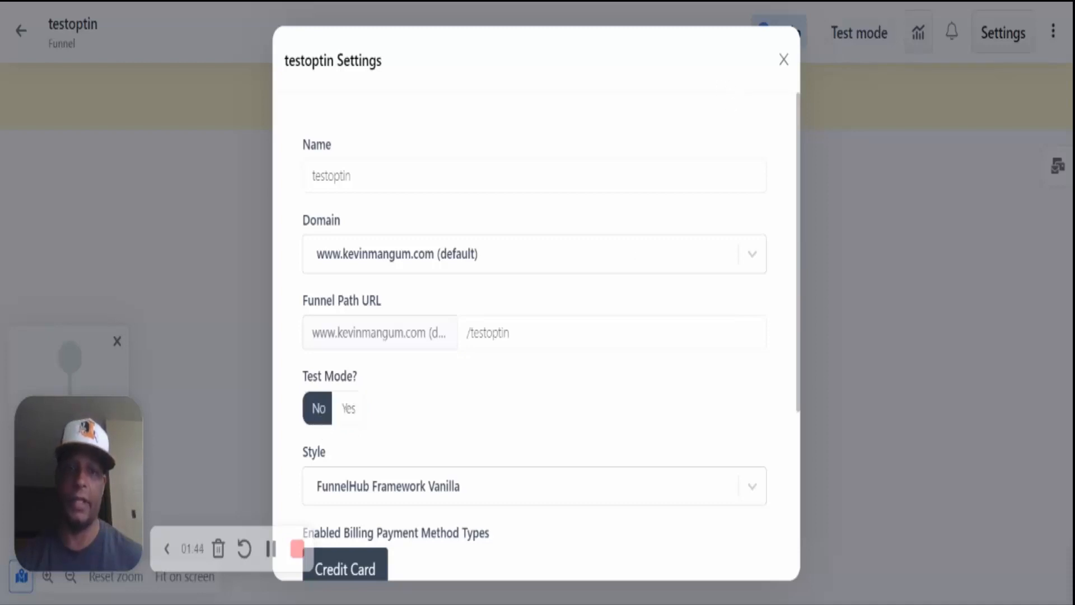
pyautogui.click(783, 61)
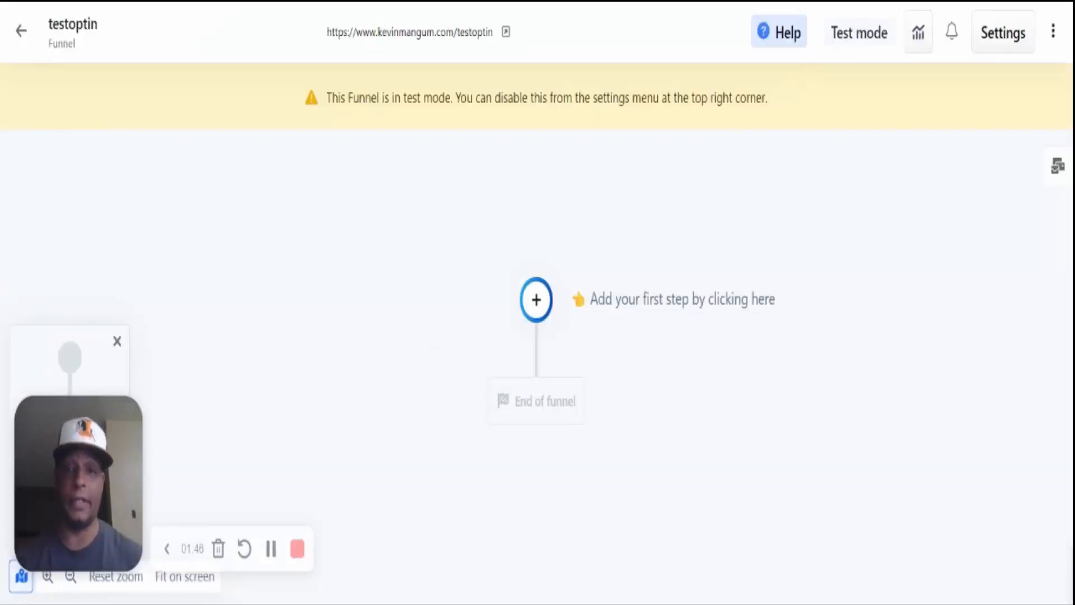
# - Add a page step and pick the Yellow Border Company Homepage opt-in template
pyautogui.click(537, 300)
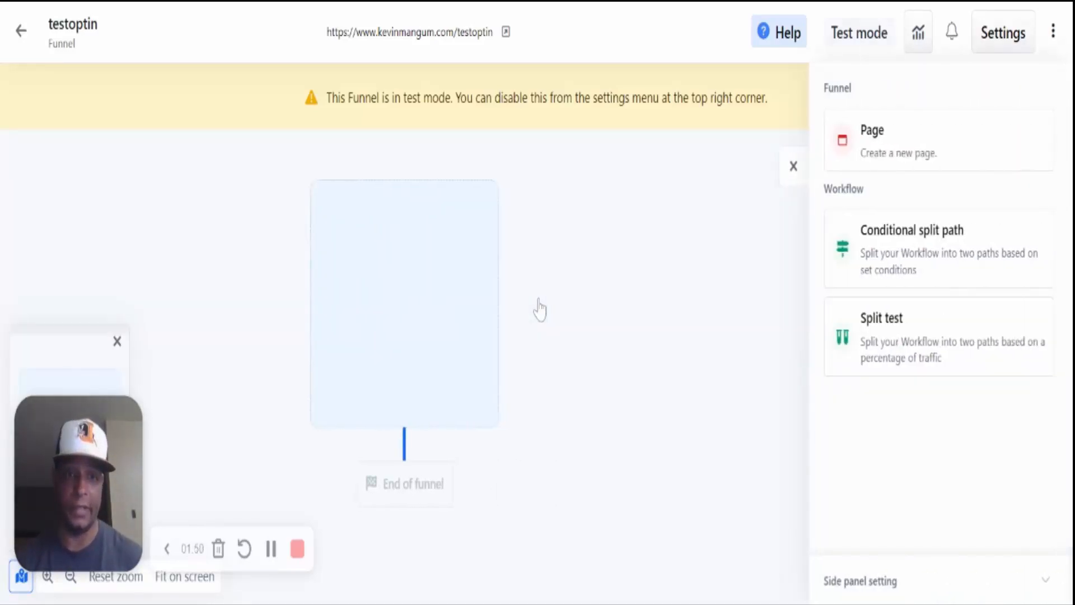
pyautogui.click(921, 147)
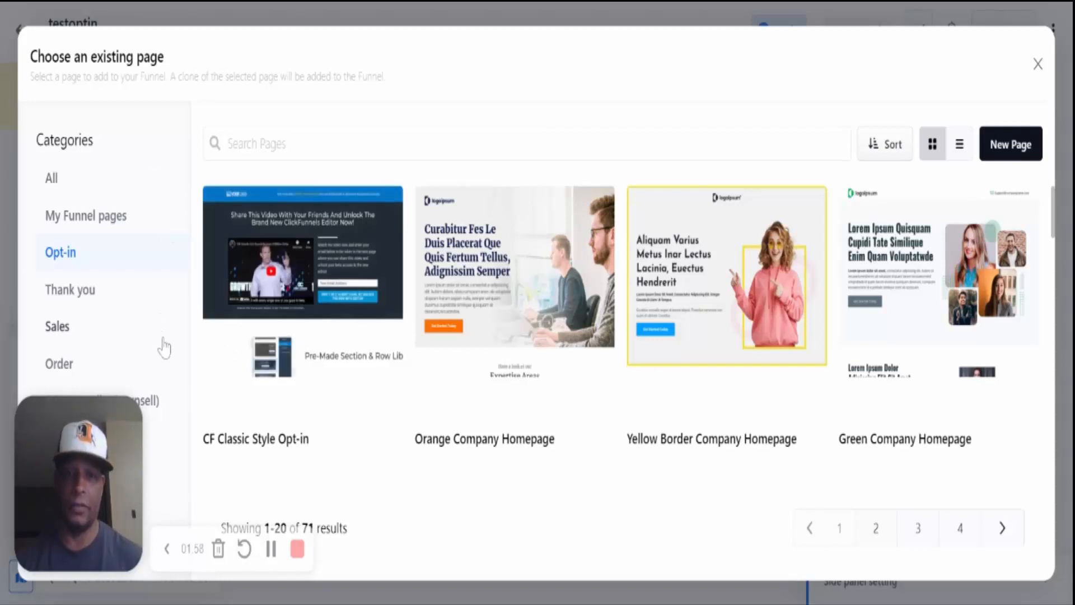
pyautogui.moveTo(222, 381)
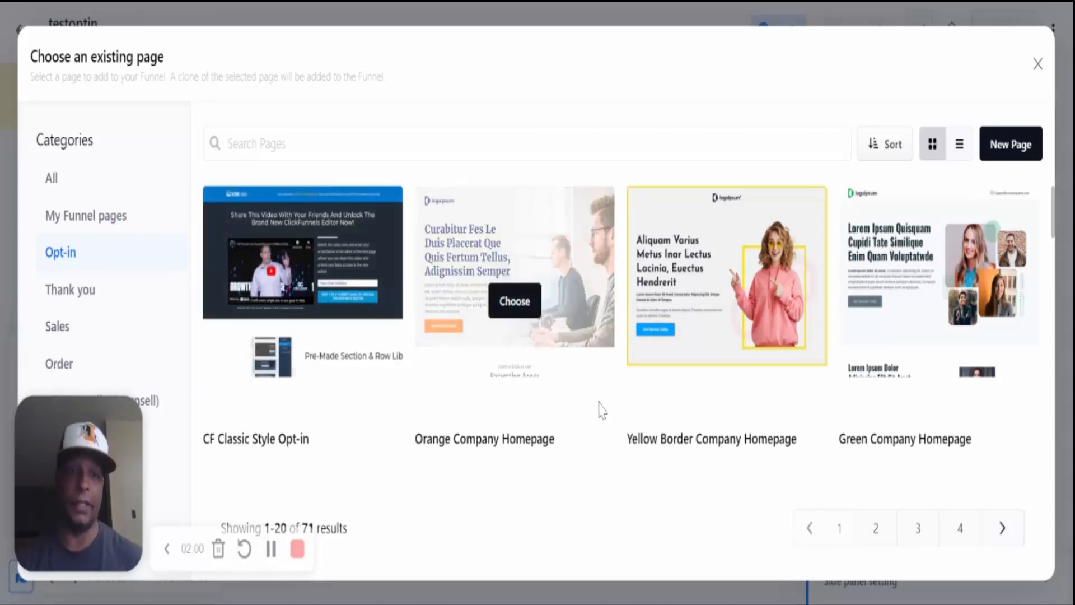
pyautogui.scroll(-4, 575, 367)
pyautogui.moveTo(574, 370)
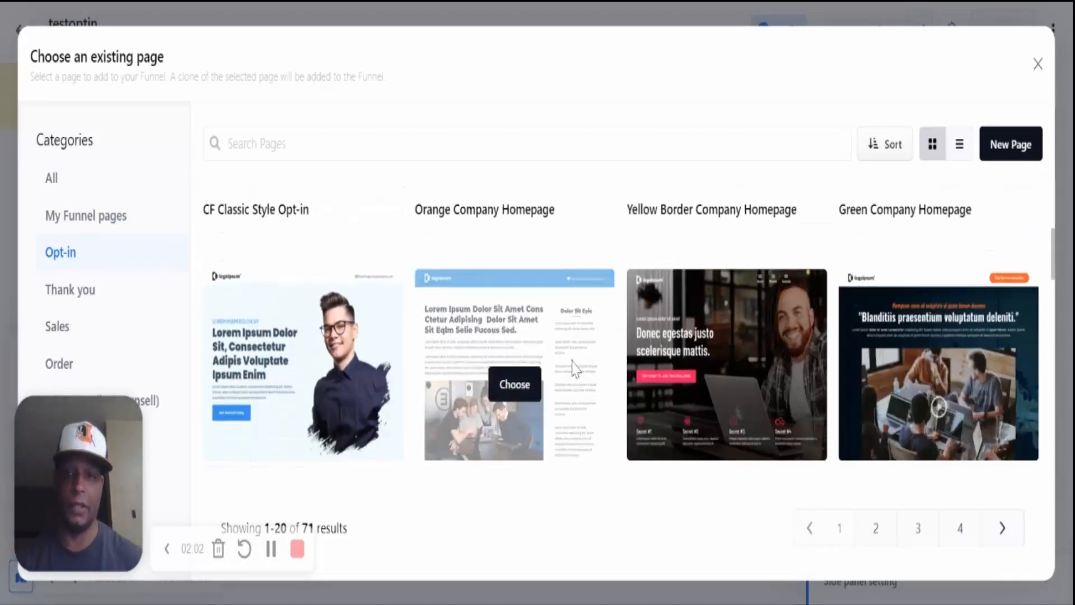
pyautogui.scroll(-2, 575, 370)
pyautogui.scroll(-4, 578, 370)
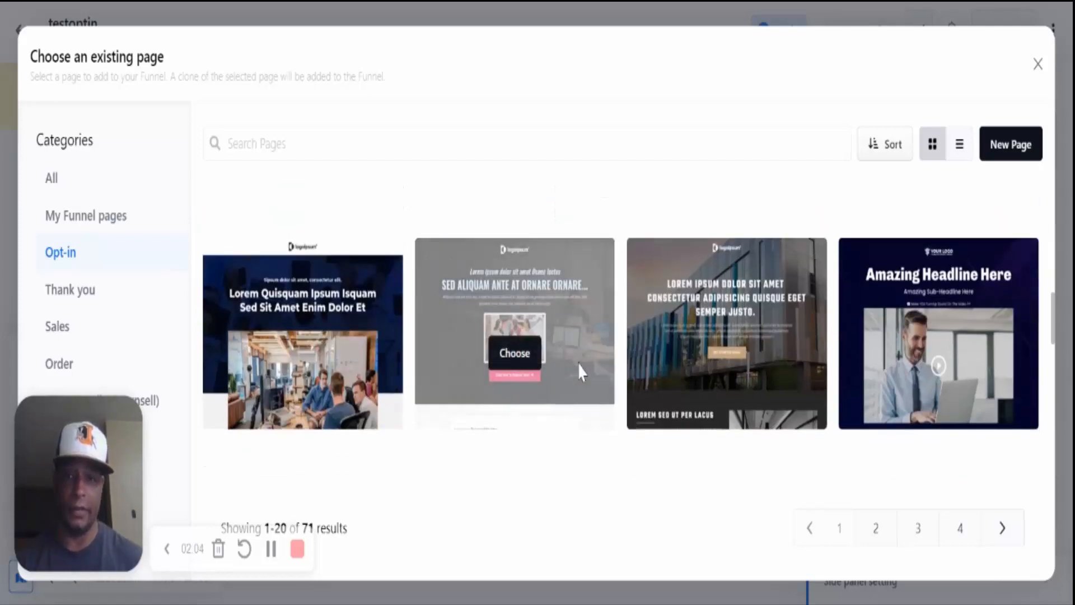
pyautogui.scroll(4, 581, 370)
pyautogui.moveTo(696, 372)
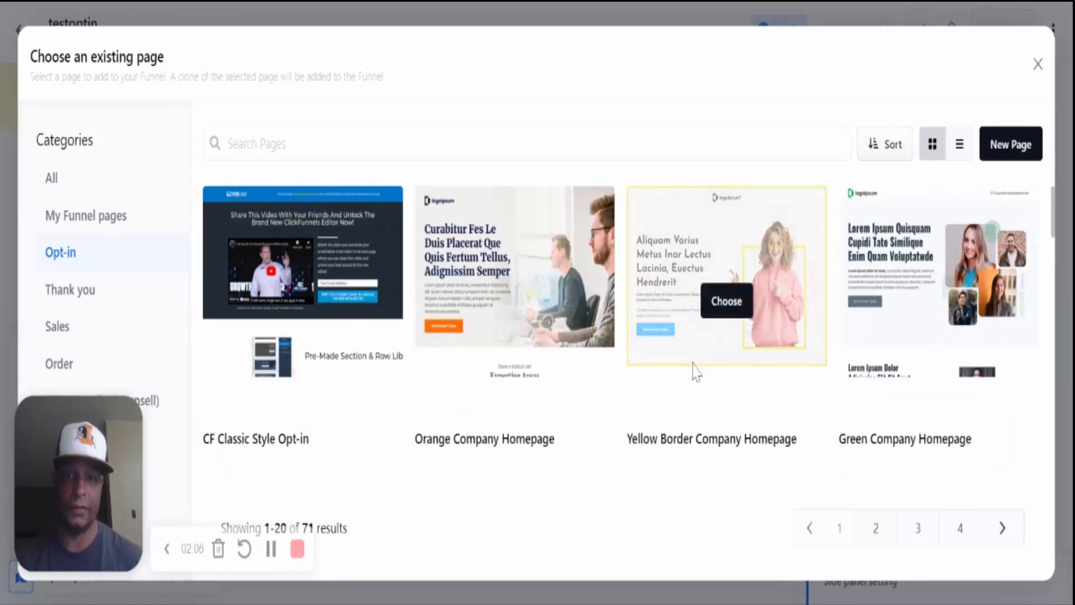
pyautogui.click(728, 299)
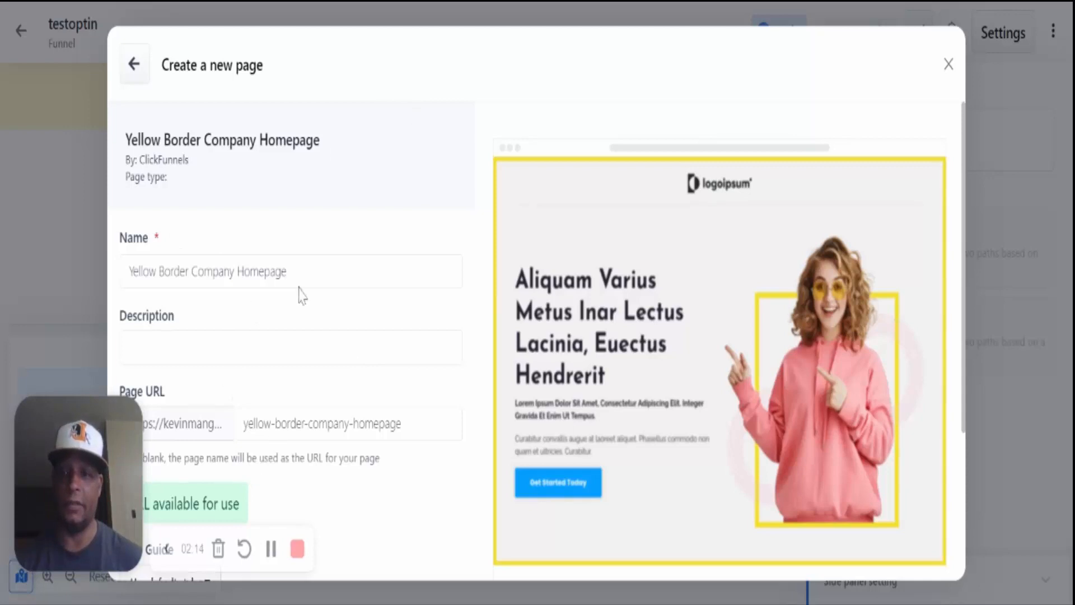
# - Name the page 'Test Optin' and create it at /test-optin
pyautogui.moveTo(287, 270); pyautogui.dragTo(129, 271)
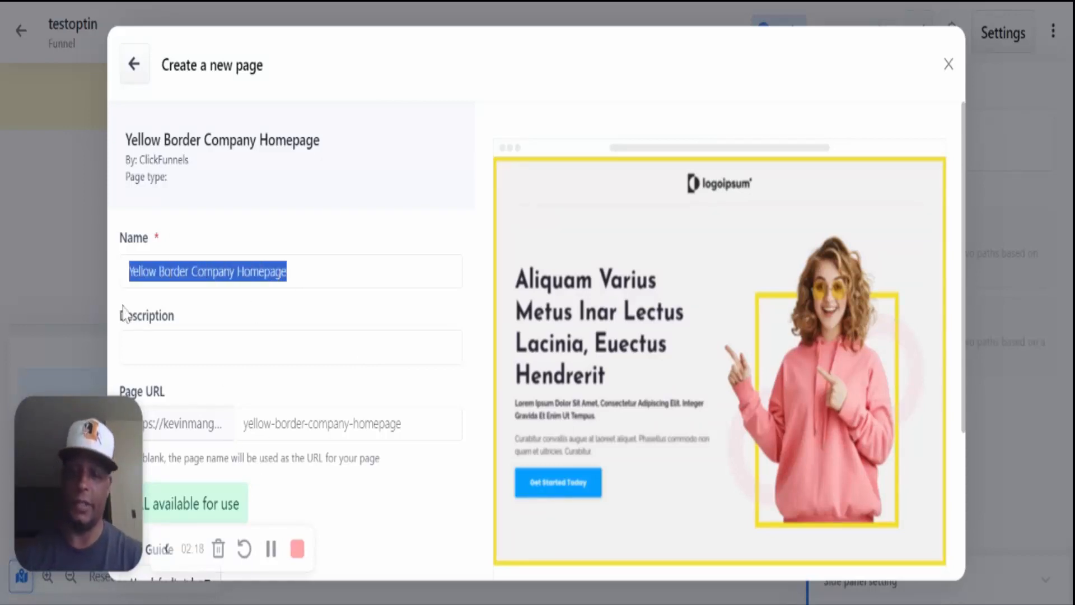
pyautogui.write('Test')
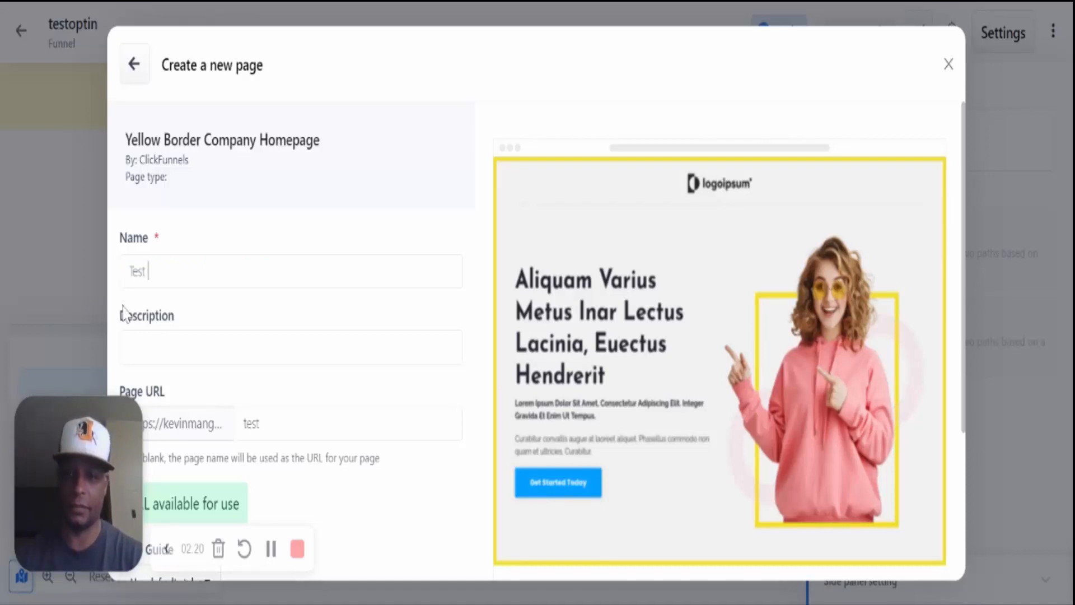
pyautogui.write(' O')
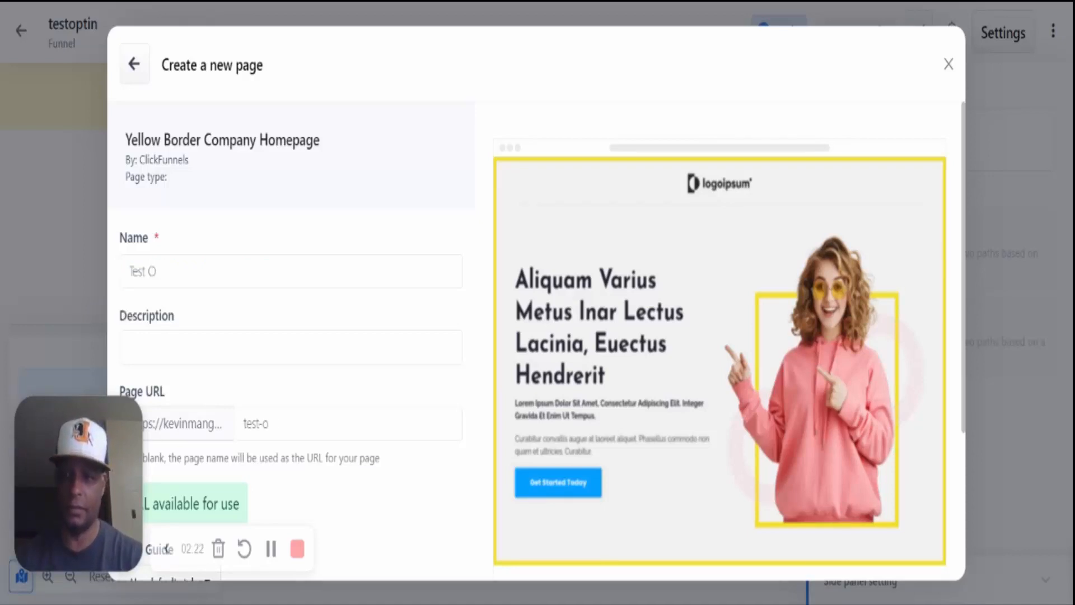
pyautogui.write('Ptin')
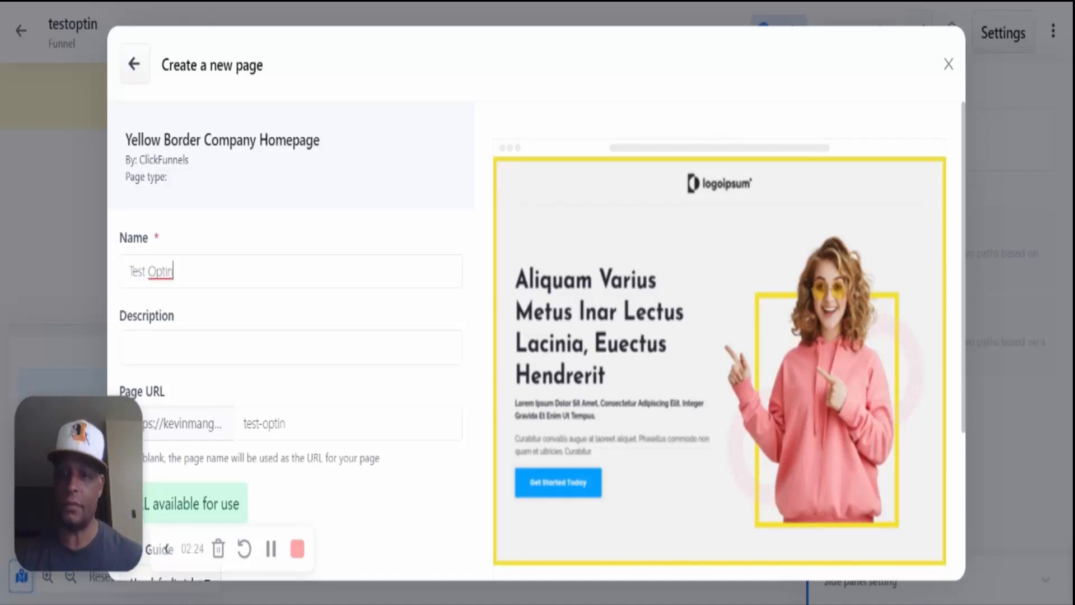
pyautogui.scroll(-4, 317, 421)
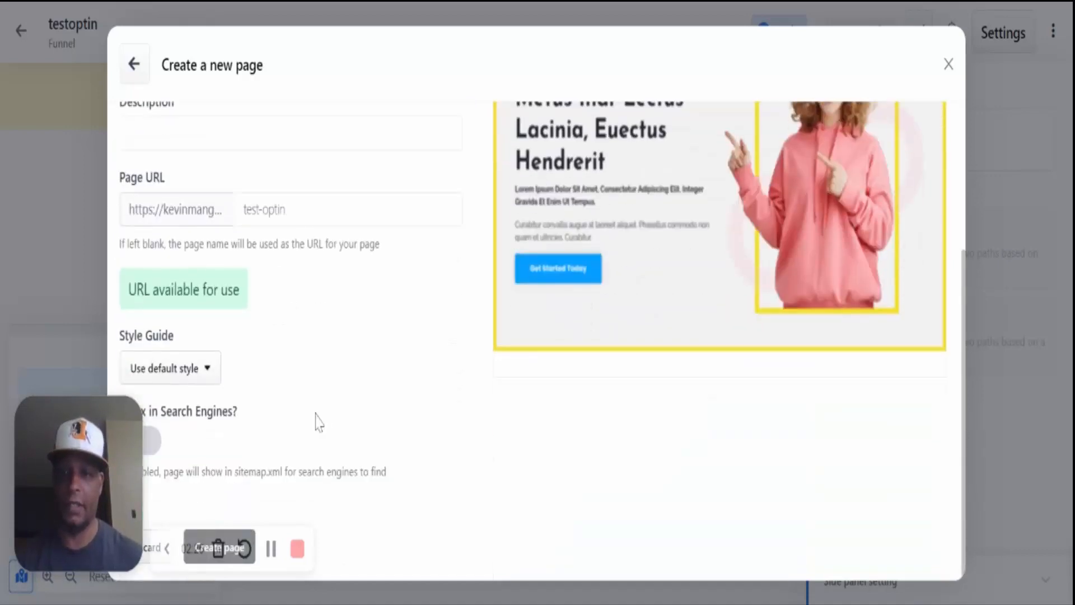
pyautogui.moveTo(64, 404); pyautogui.dragTo(619, 470)
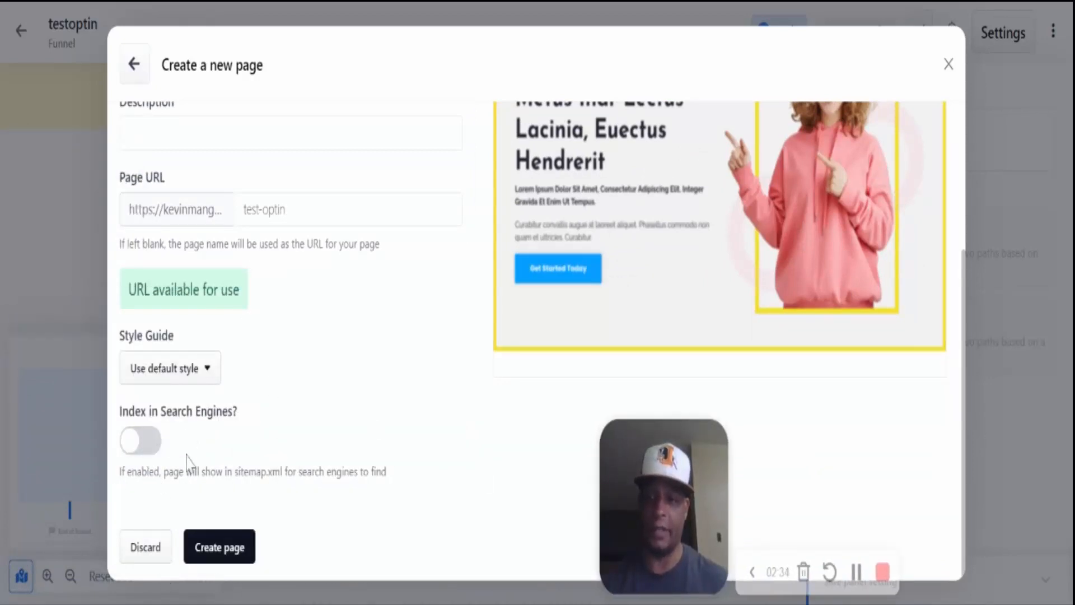
pyautogui.click(241, 554)
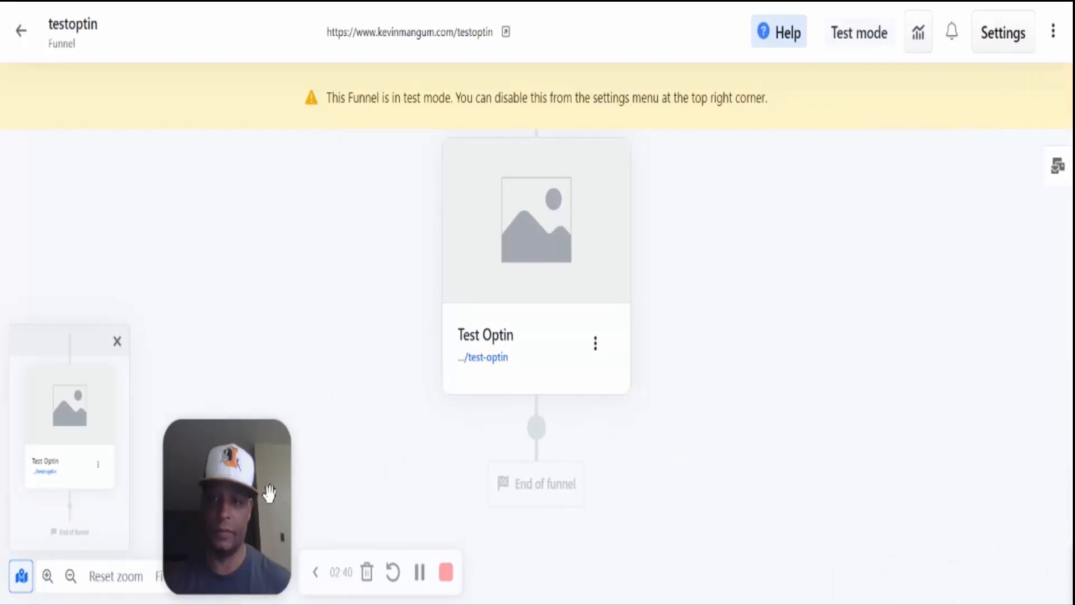
# - Open the workflow chooser for the Test Optin step, listing the 13 existing workflows
pyautogui.moveTo(269, 492); pyautogui.dragTo(143, 491)
pyautogui.moveTo(557, 256)
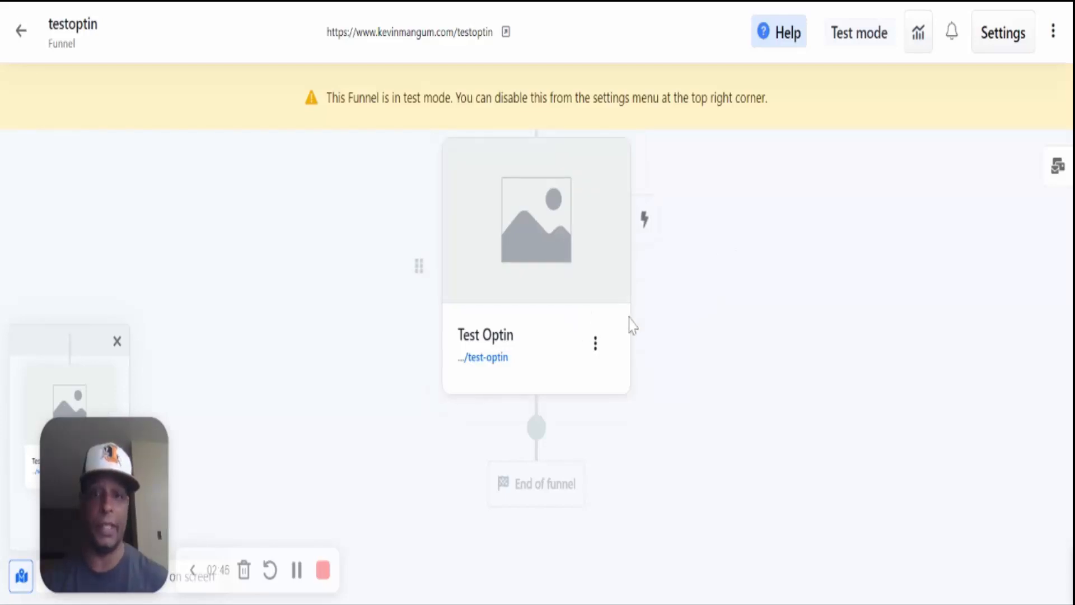
pyautogui.click(645, 221)
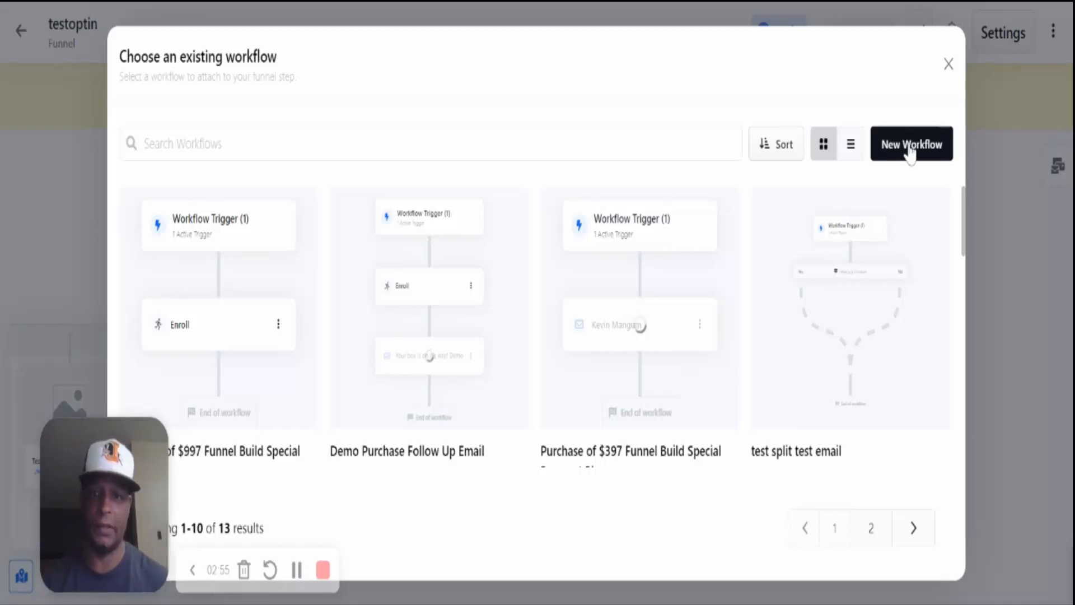
# - Create a new workflow named 'test optin workflow' with Opt-In as its trigger event
pyautogui.click(910, 146)
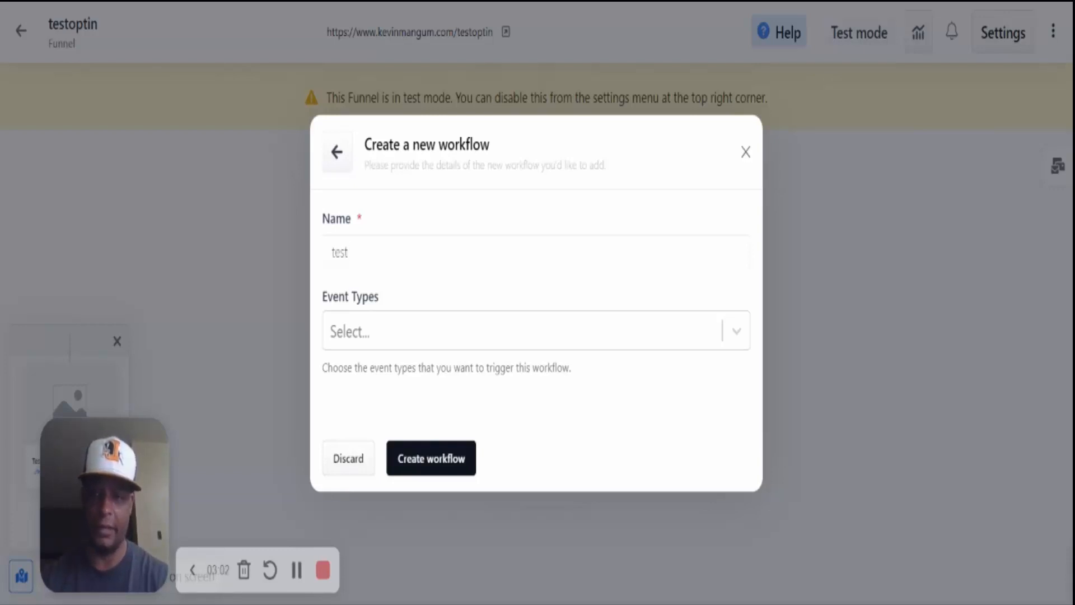
pyautogui.write('test pc')
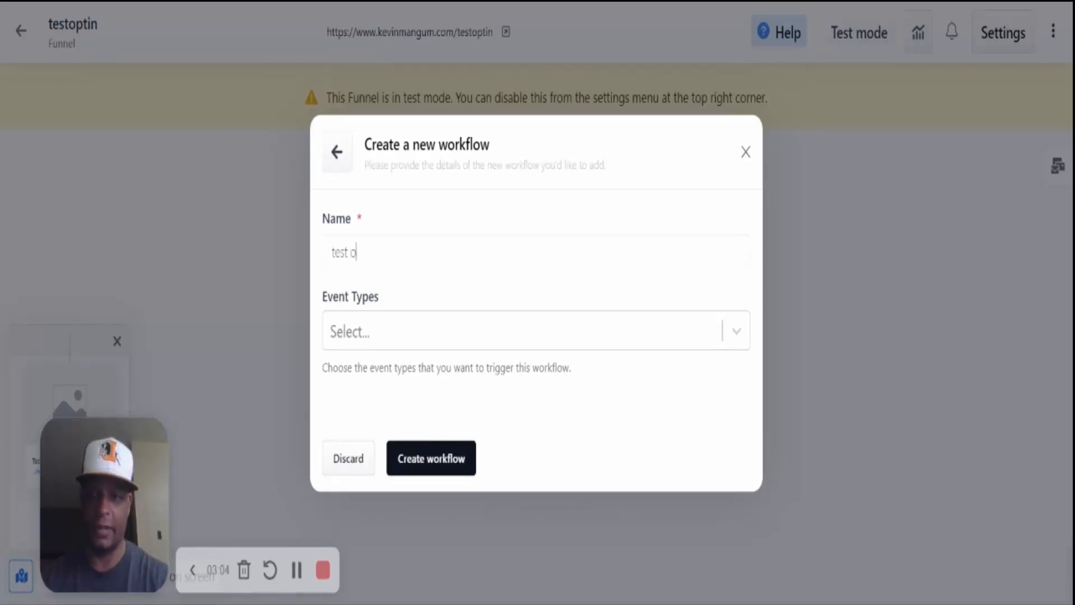
pyautogui.write('tin workflow')
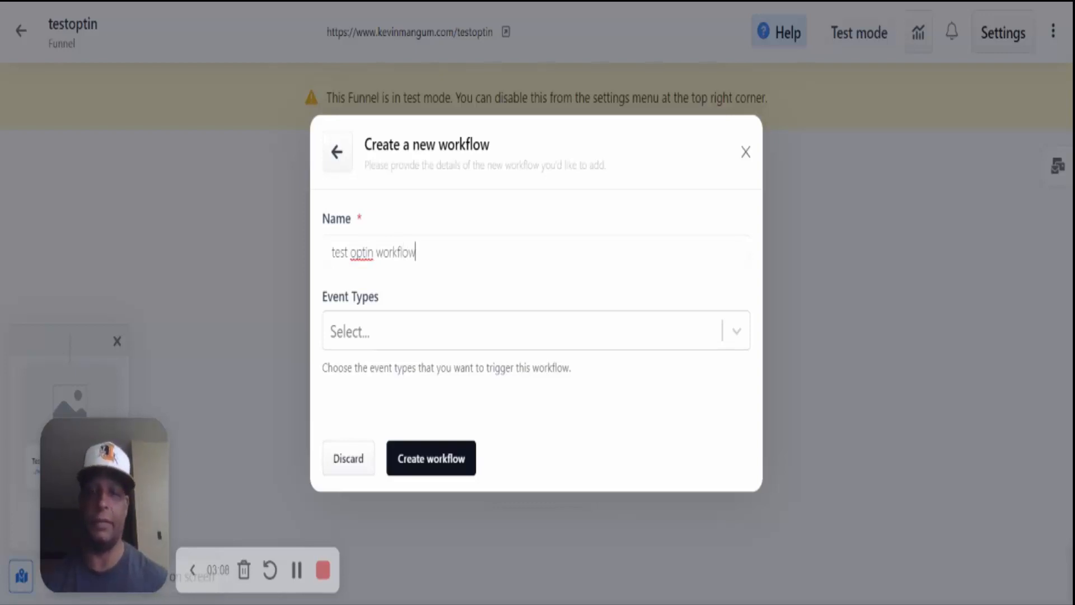
pyautogui.click(736, 333)
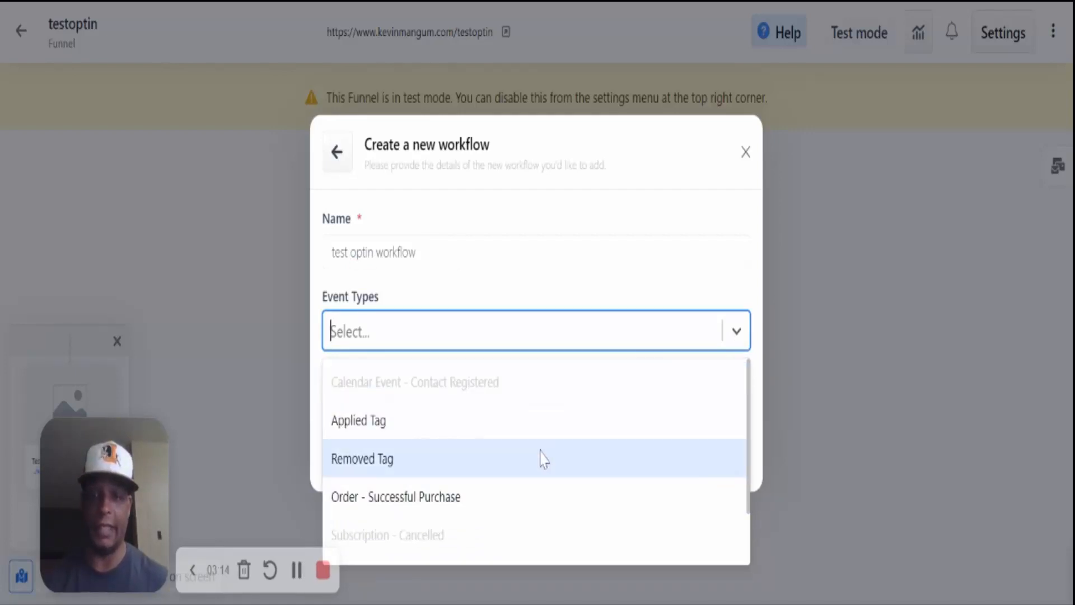
pyautogui.moveTo(488, 396)
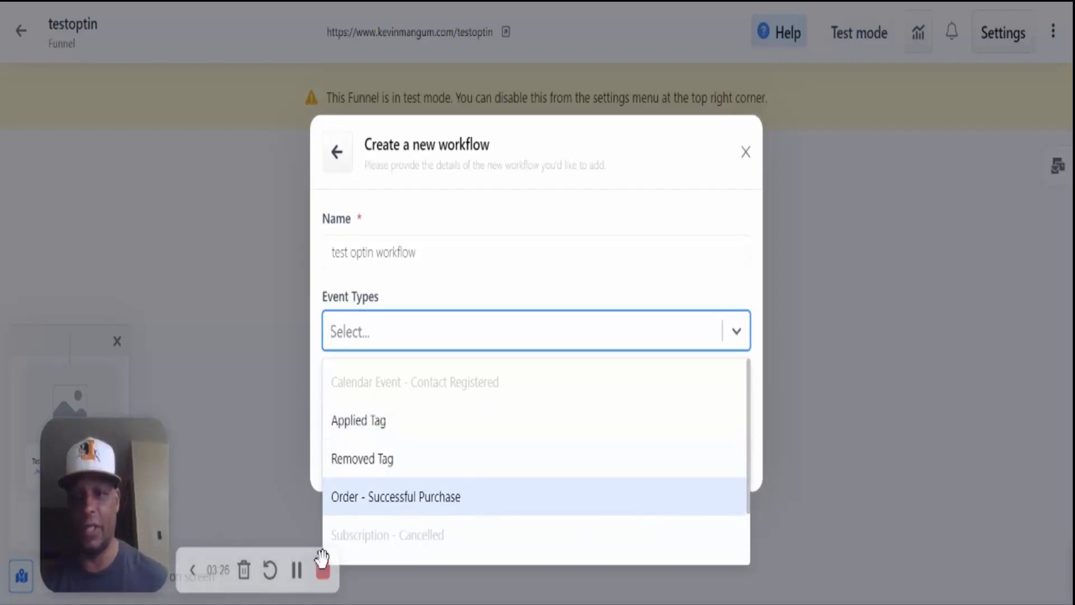
pyautogui.click(301, 579)
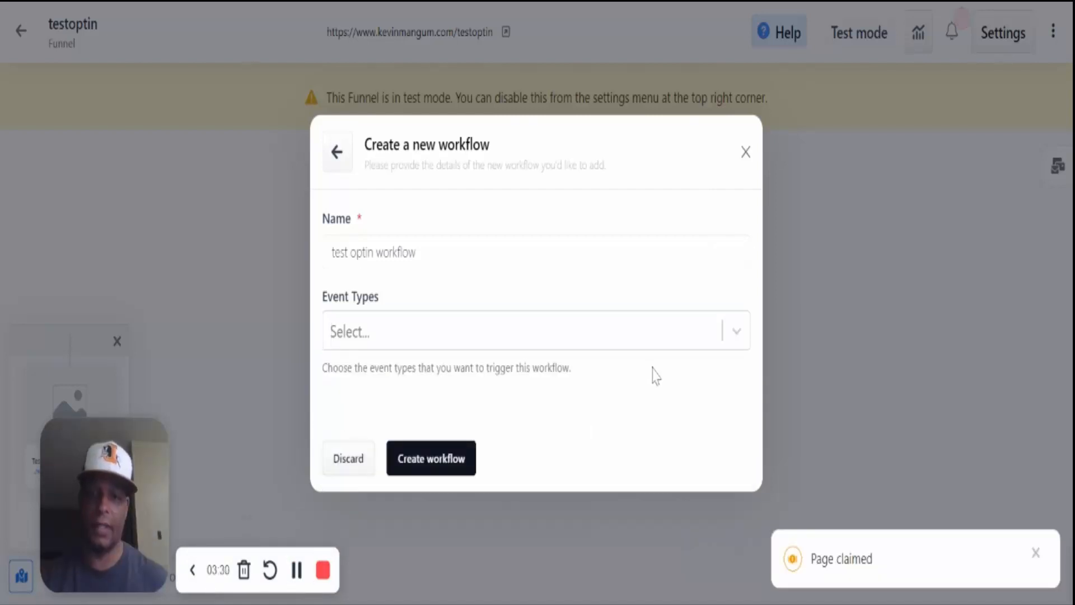
pyautogui.click(737, 333)
pyautogui.scroll(-1, 651, 448)
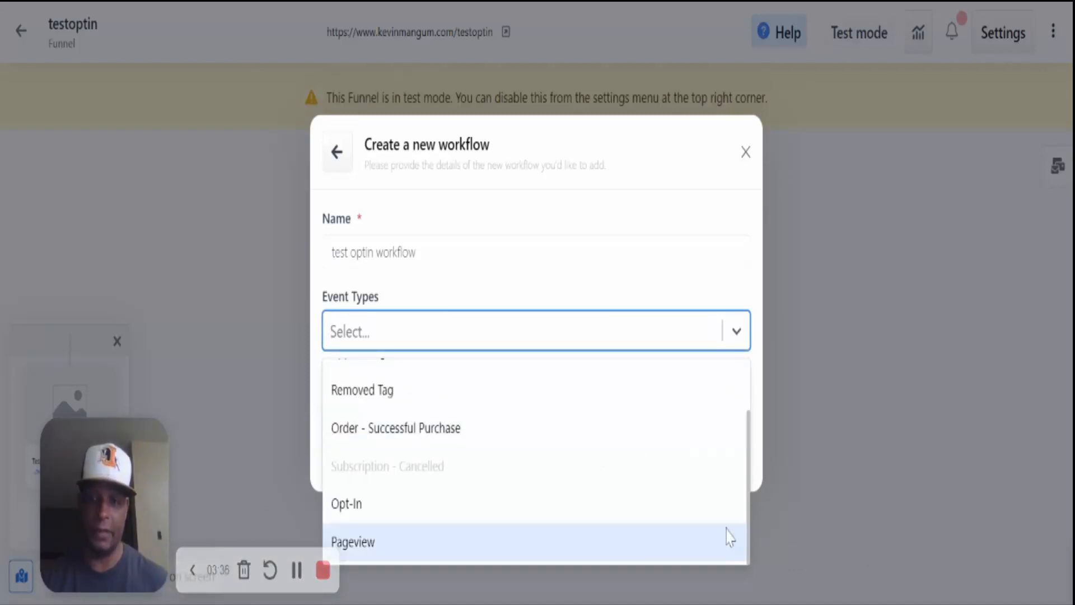
pyautogui.click(398, 504)
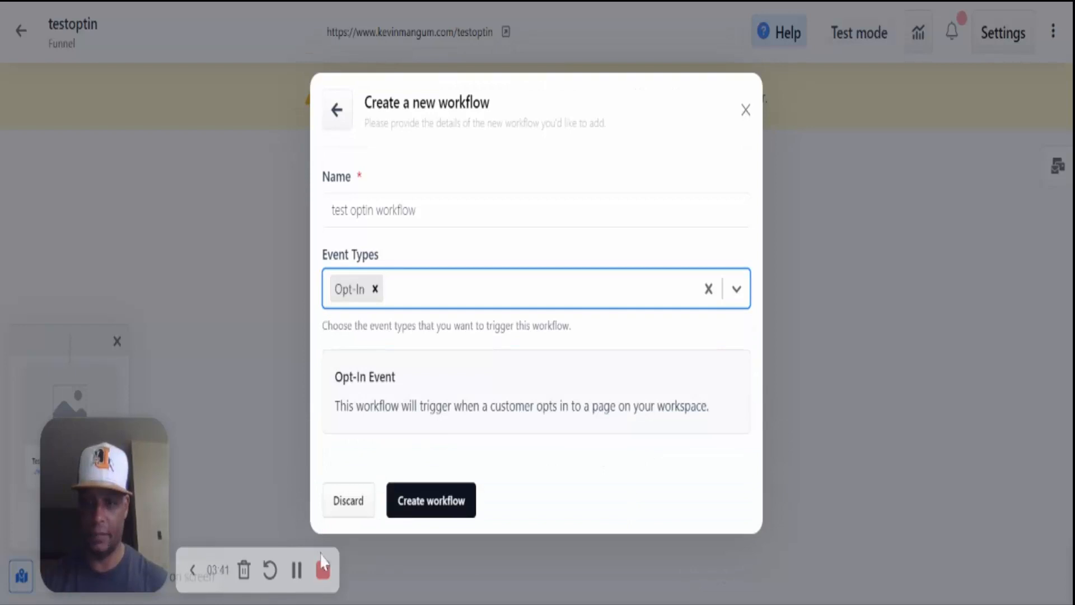
pyautogui.click(295, 578)
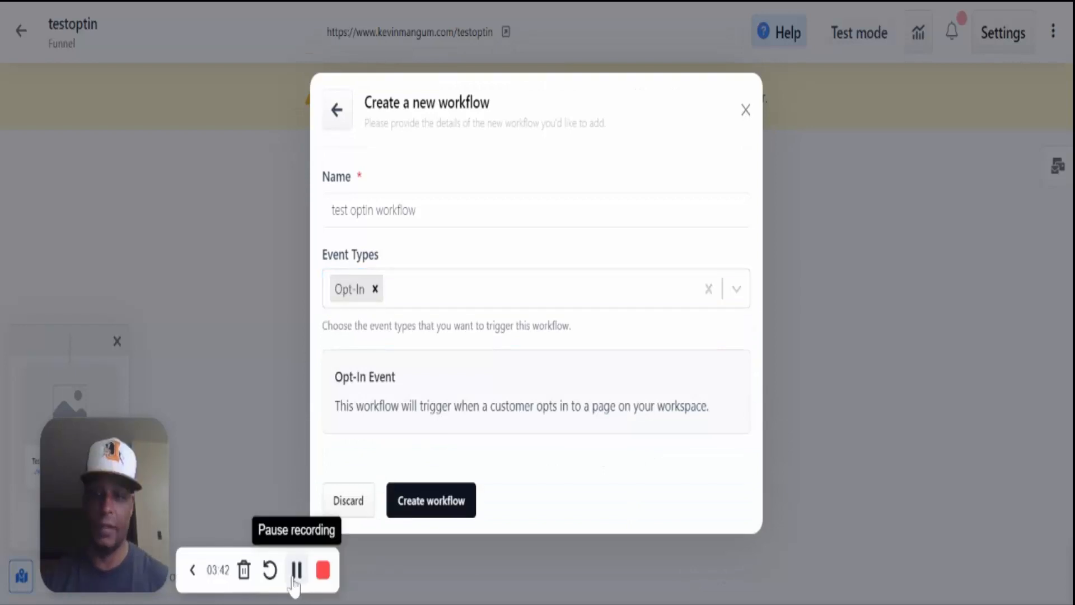
pyautogui.click(438, 504)
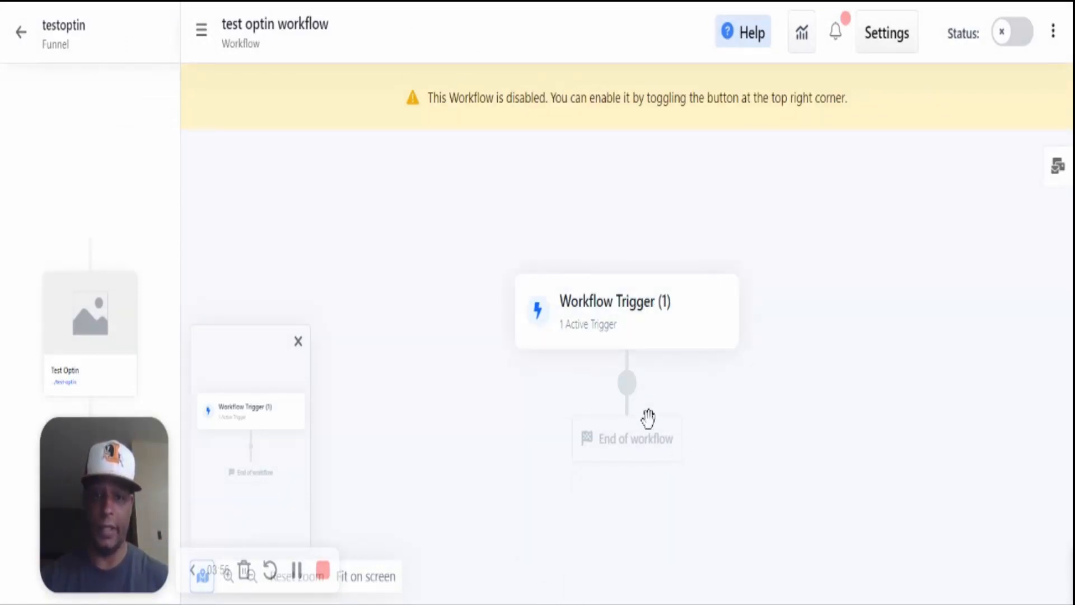
# - Open the Workflow Trigger card to list the Opt-In trigger for the Test Optin page
pyautogui.click(643, 302)
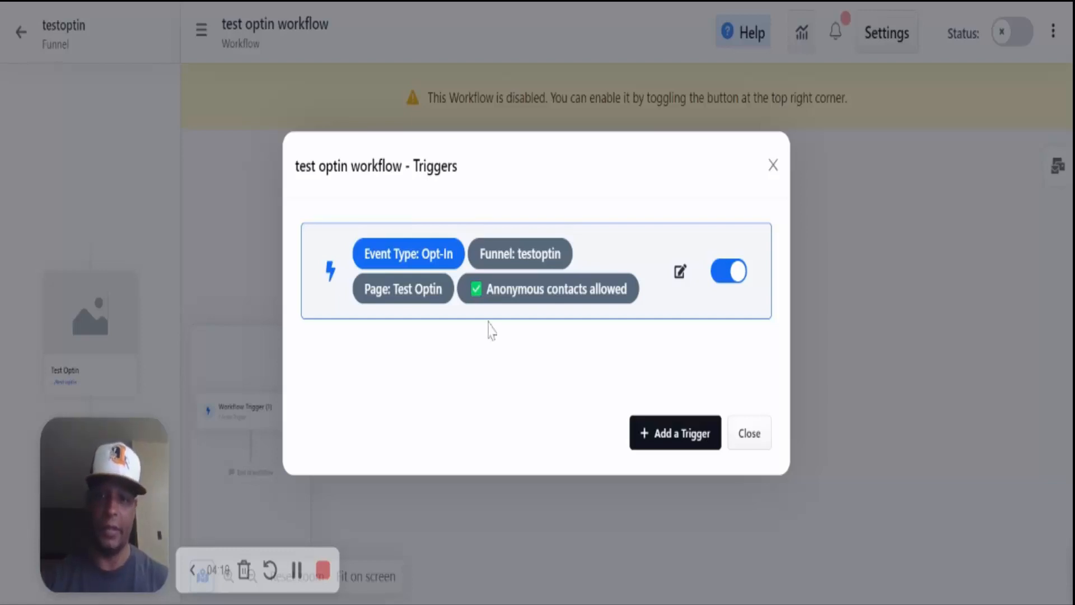
# - Turn off Allow anonymous contacts on the Opt-In trigger and save the trigger
pyautogui.click(679, 274)
pyautogui.scroll(-3, 529, 334)
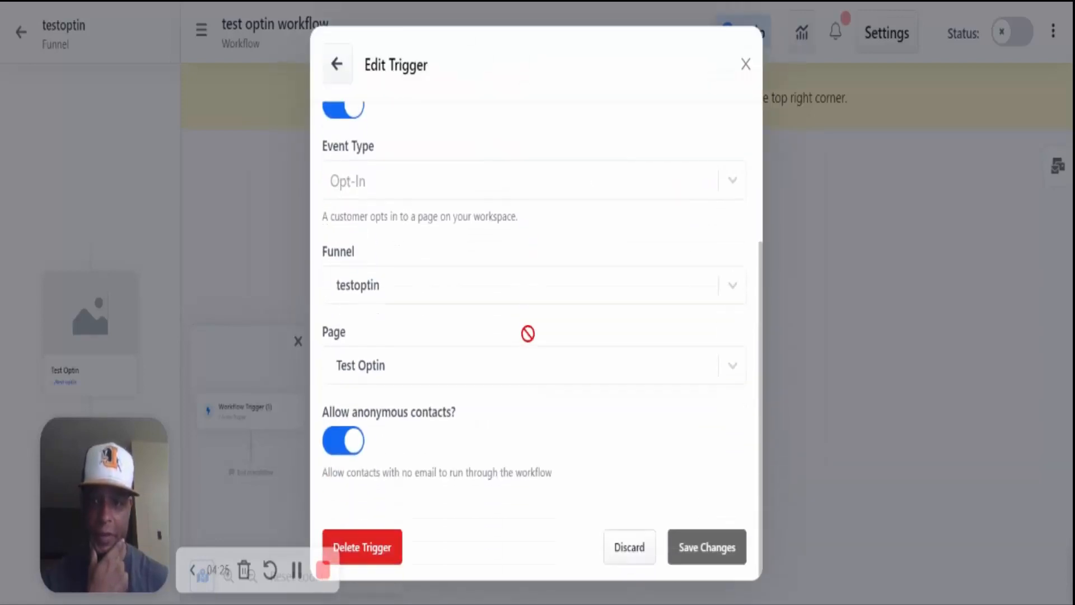
pyautogui.click(353, 447)
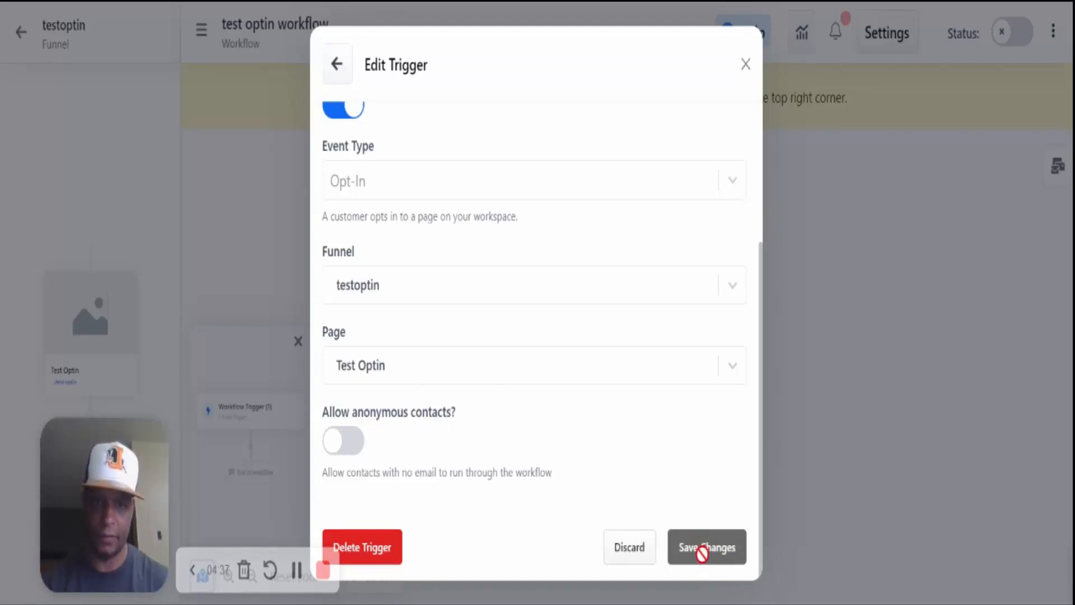
pyautogui.scroll(2, 720, 423)
pyautogui.scroll(2, 718, 421)
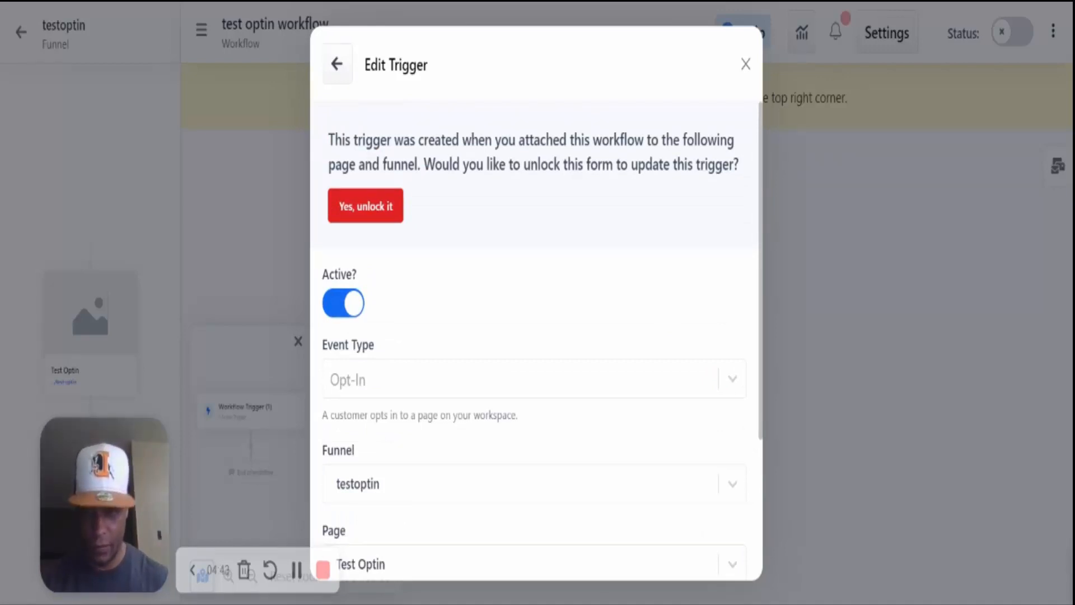
pyautogui.click(392, 208)
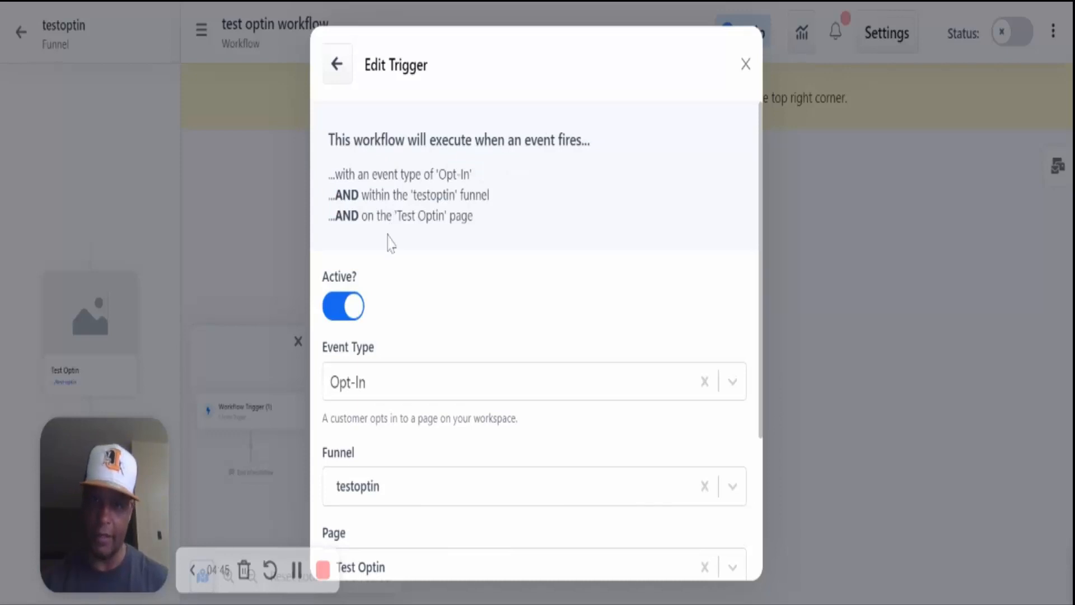
pyautogui.scroll(-3, 585, 334)
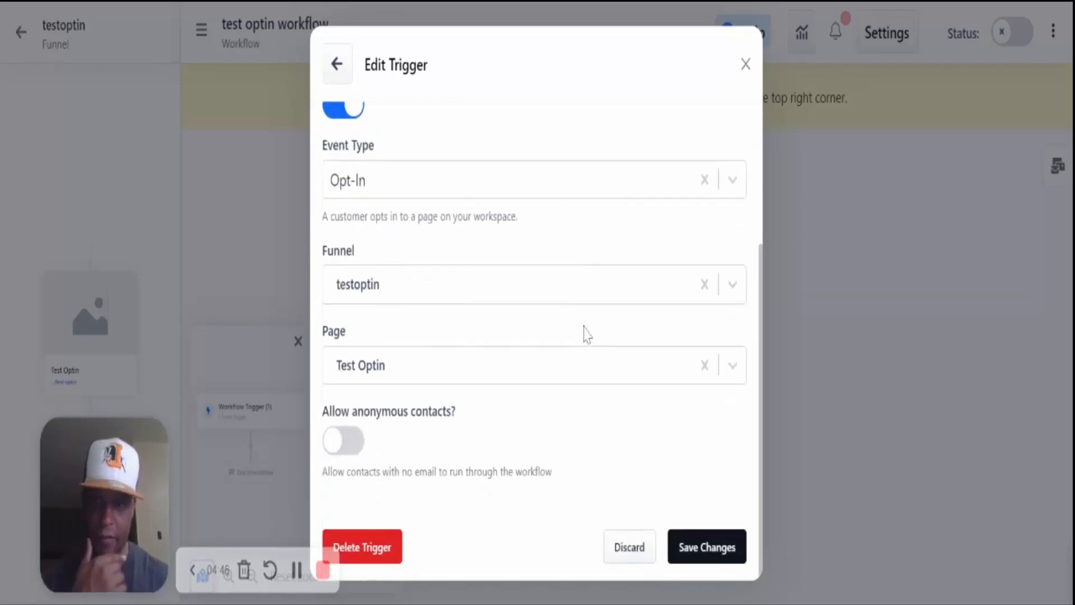
pyautogui.click(710, 569)
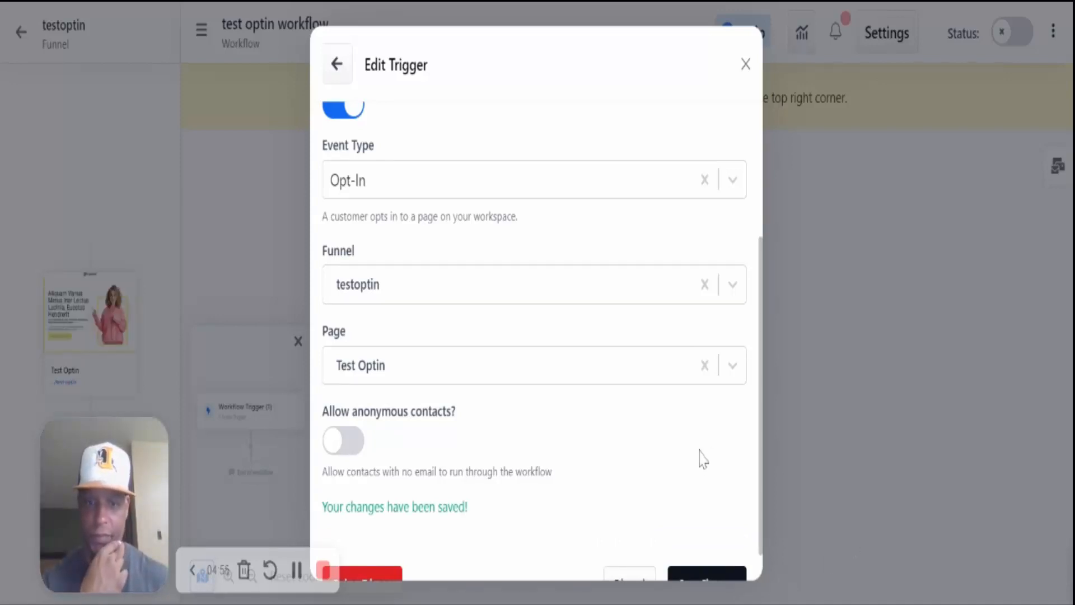
pyautogui.scroll(-1, 703, 462)
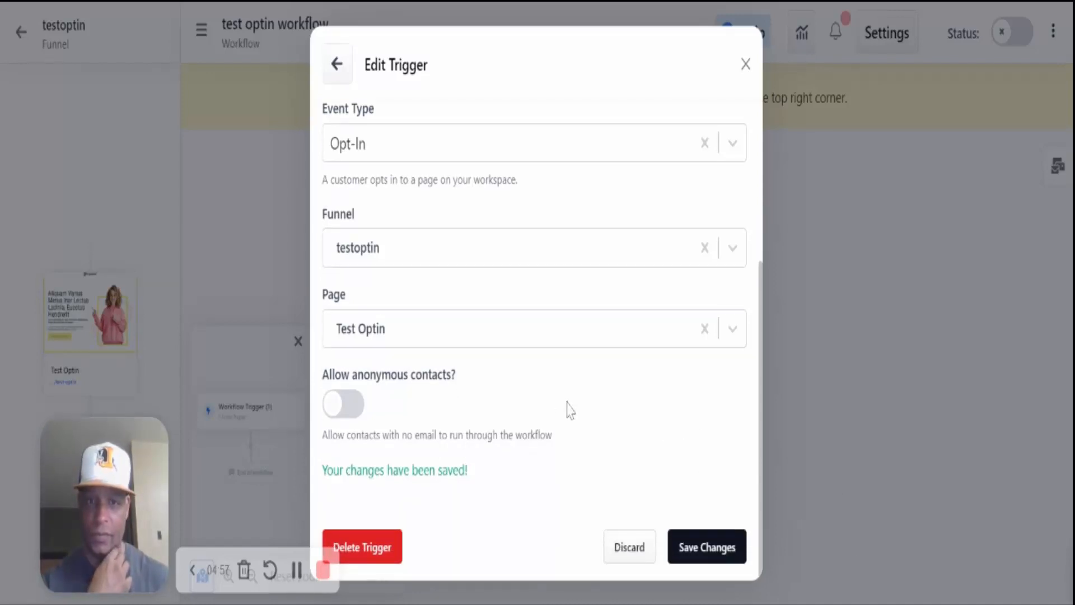
pyautogui.click(745, 65)
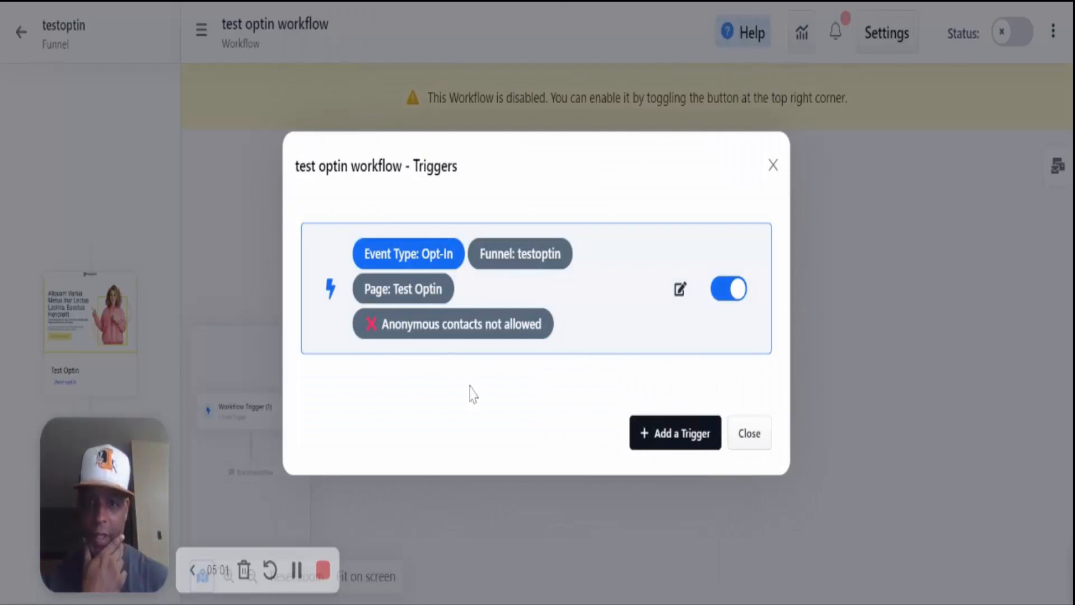
# - Add a Send Email step directly below the Workflow Trigger
pyautogui.click(754, 436)
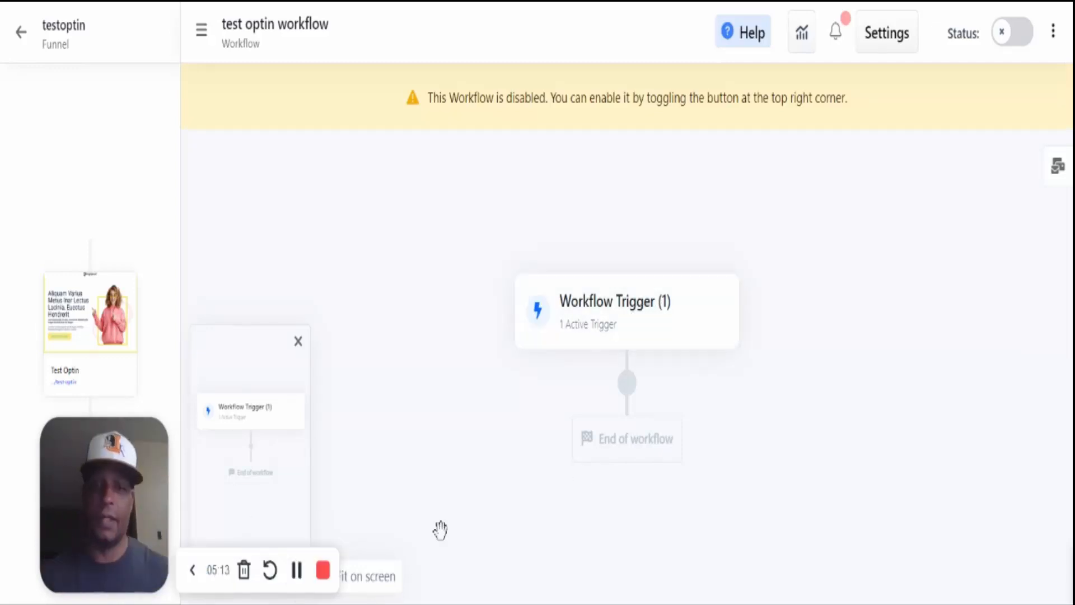
pyautogui.click(627, 384)
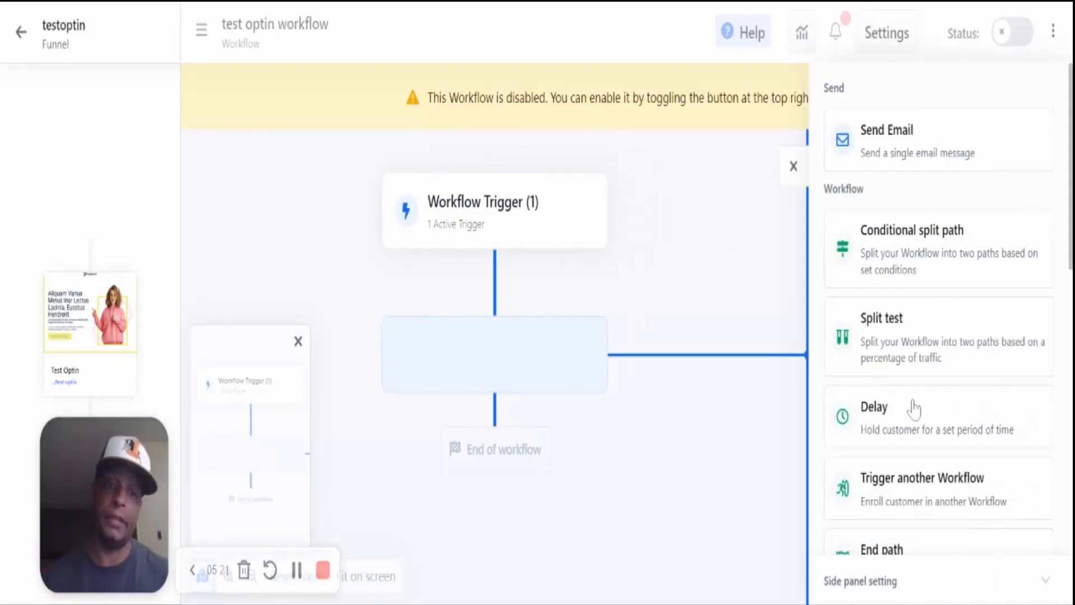
pyautogui.scroll(-10, 945, 364)
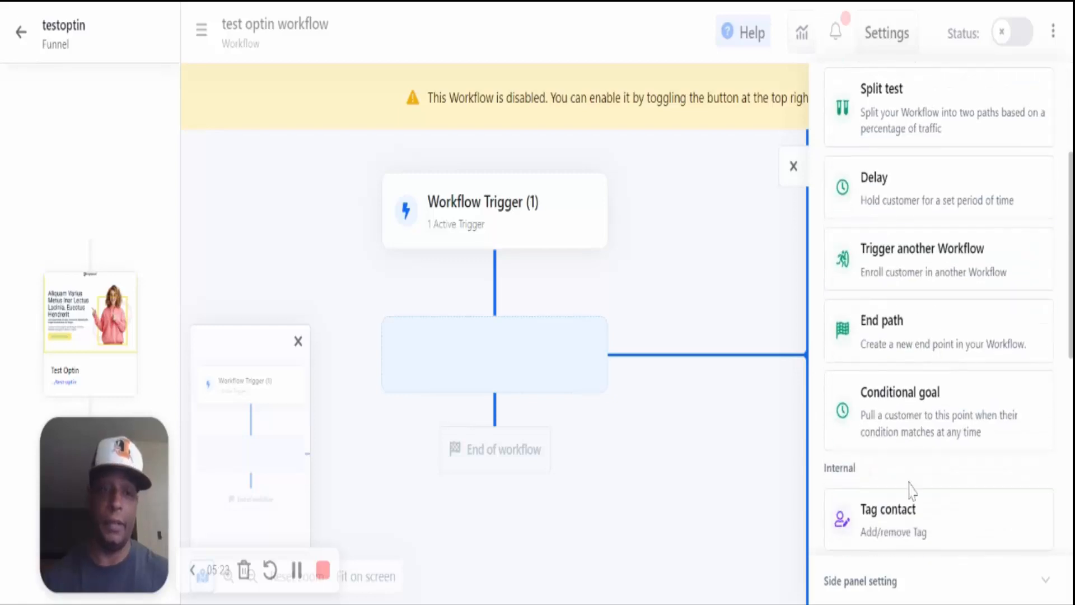
pyautogui.scroll(-2, 907, 499)
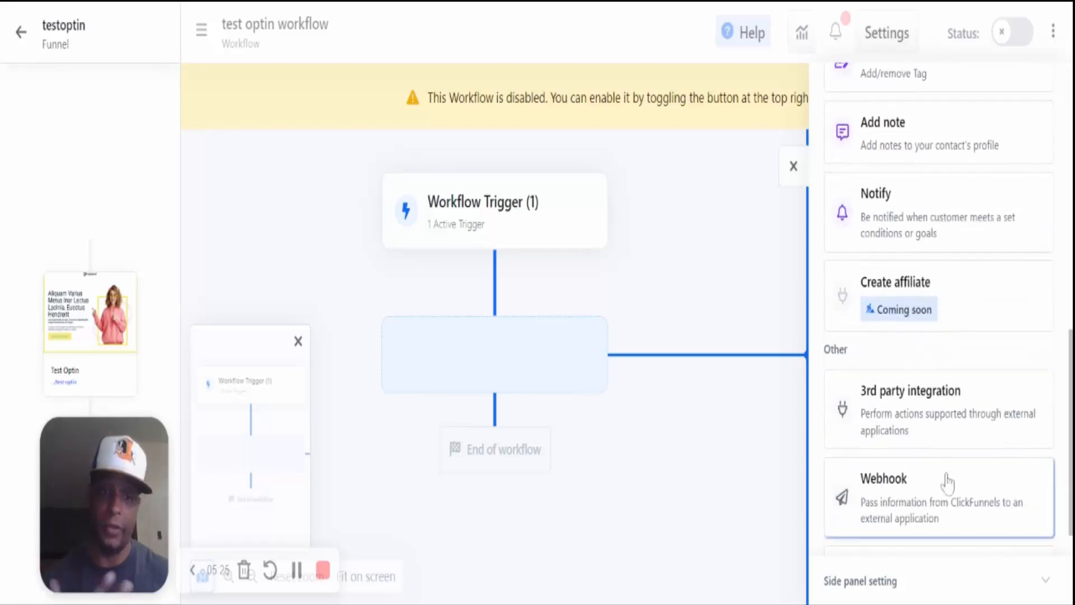
pyautogui.scroll(-4, 943, 485)
pyautogui.scroll(15, 938, 459)
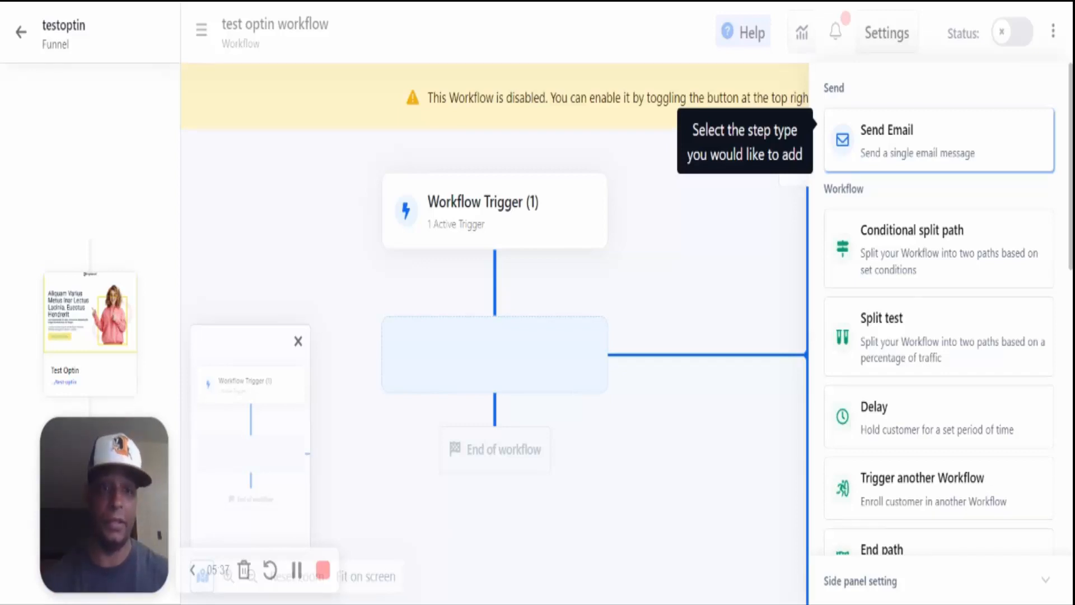
pyautogui.click(907, 163)
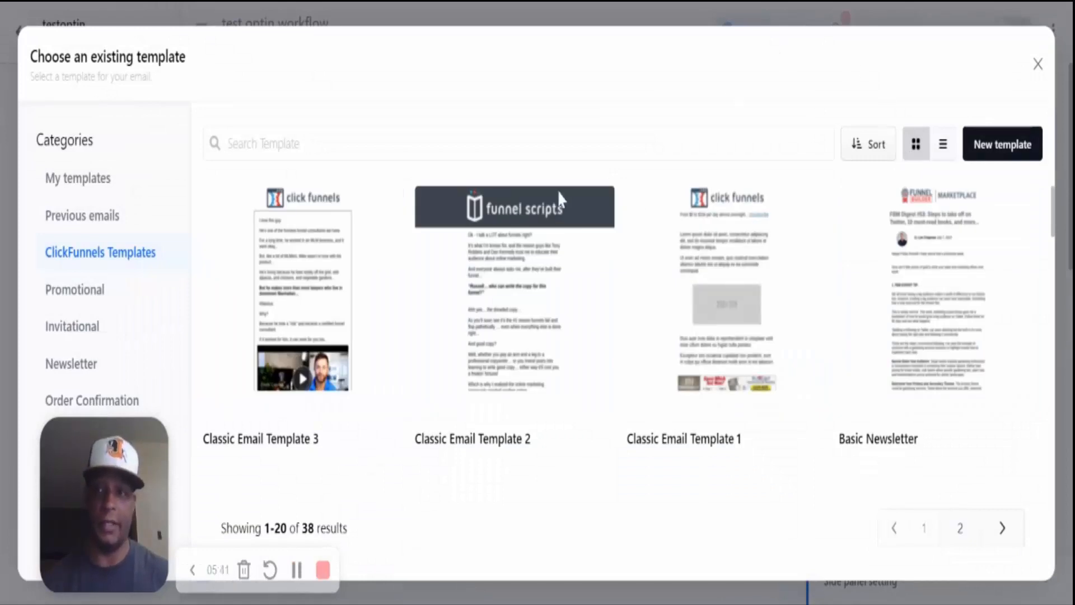
# - Browse the Promotional, Invitational and Newsletter categories, ending on the five Newsletter templates
pyautogui.moveTo(520, 268)
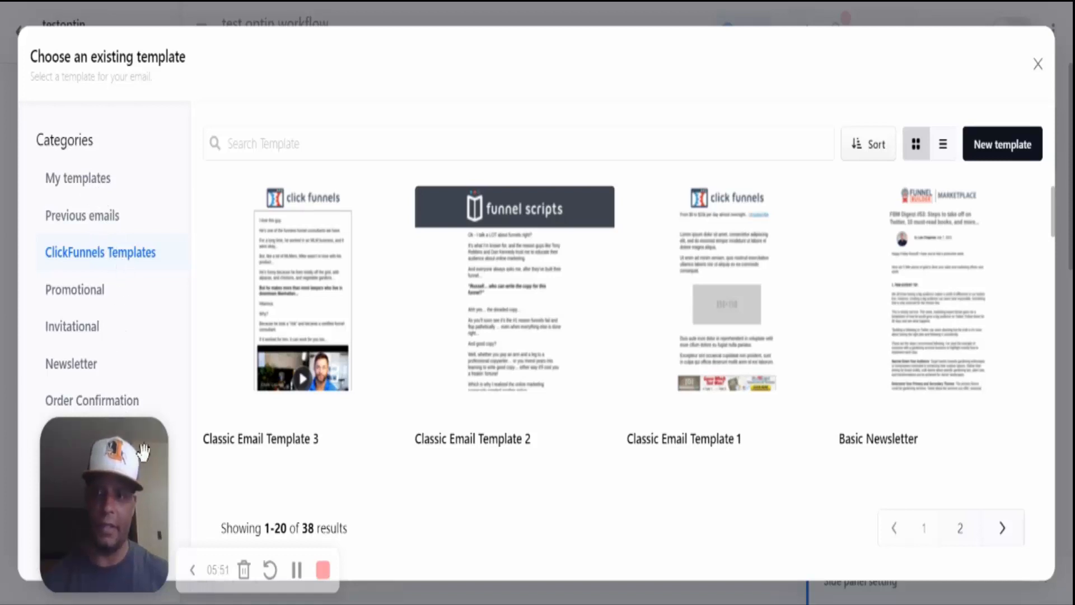
pyautogui.moveTo(142, 461); pyautogui.dragTo(115, 405)
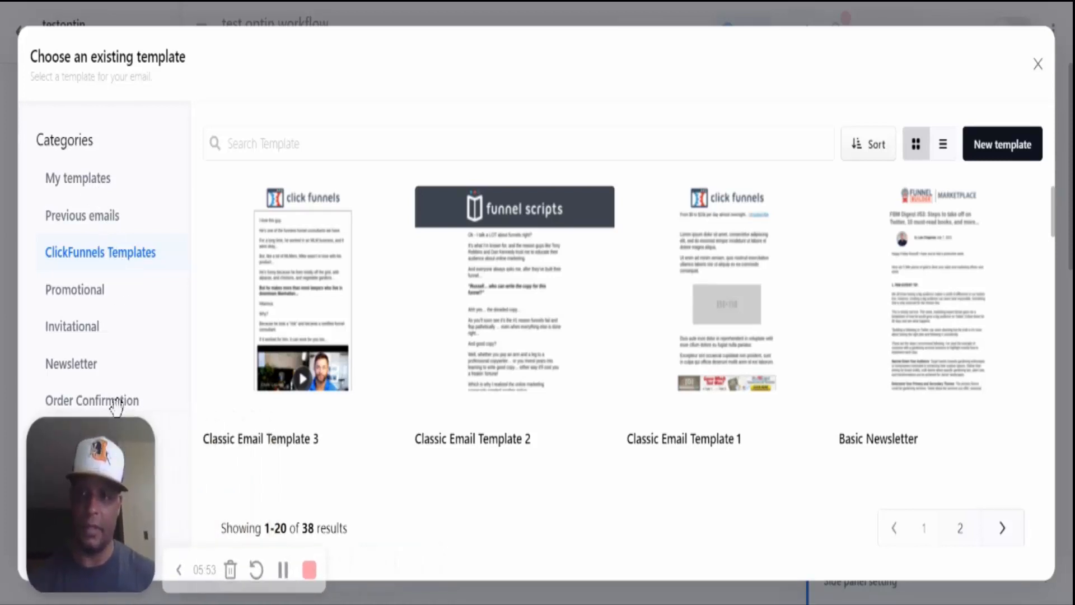
pyautogui.click(84, 295)
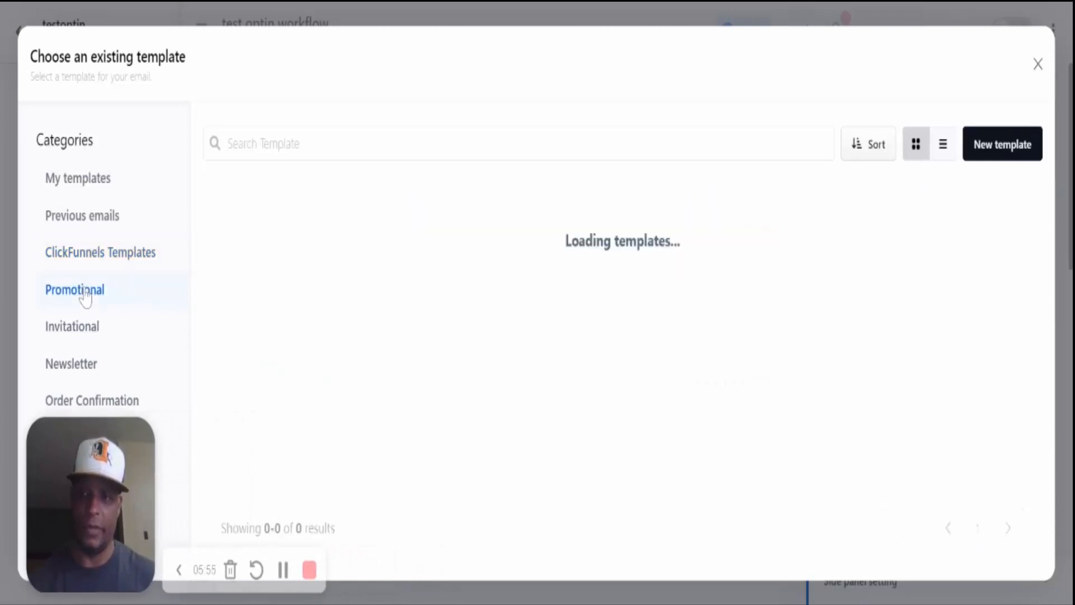
pyautogui.click(89, 333)
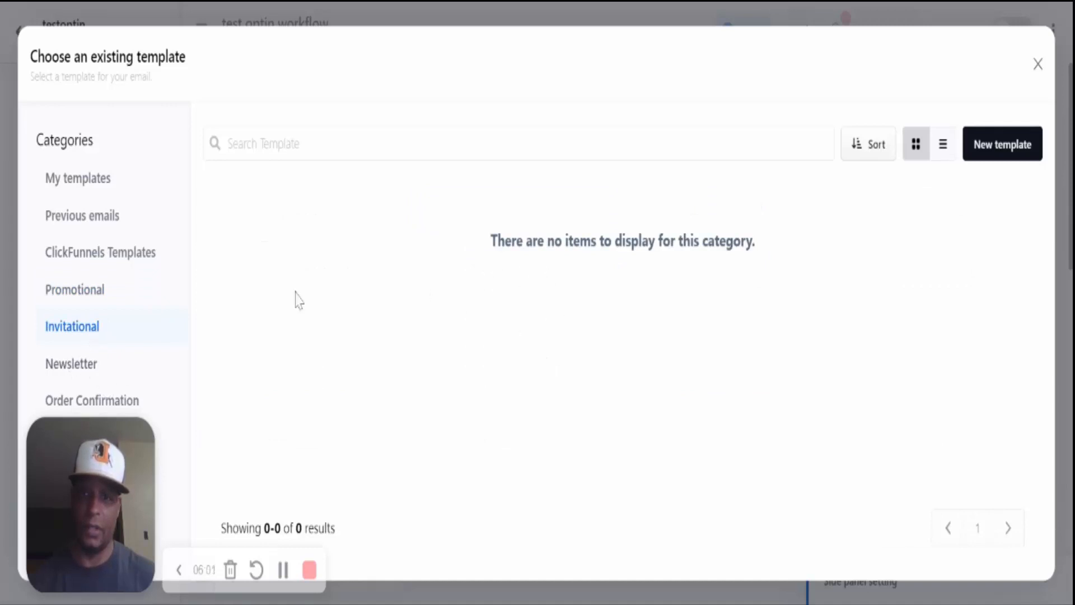
pyautogui.click(86, 370)
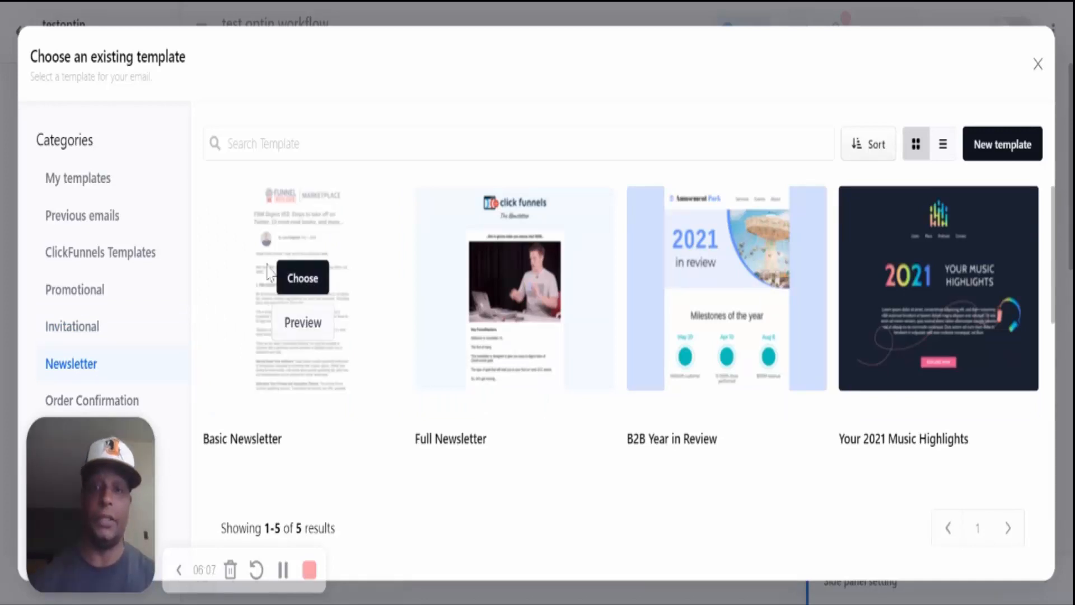
pyautogui.moveTo(334, 336)
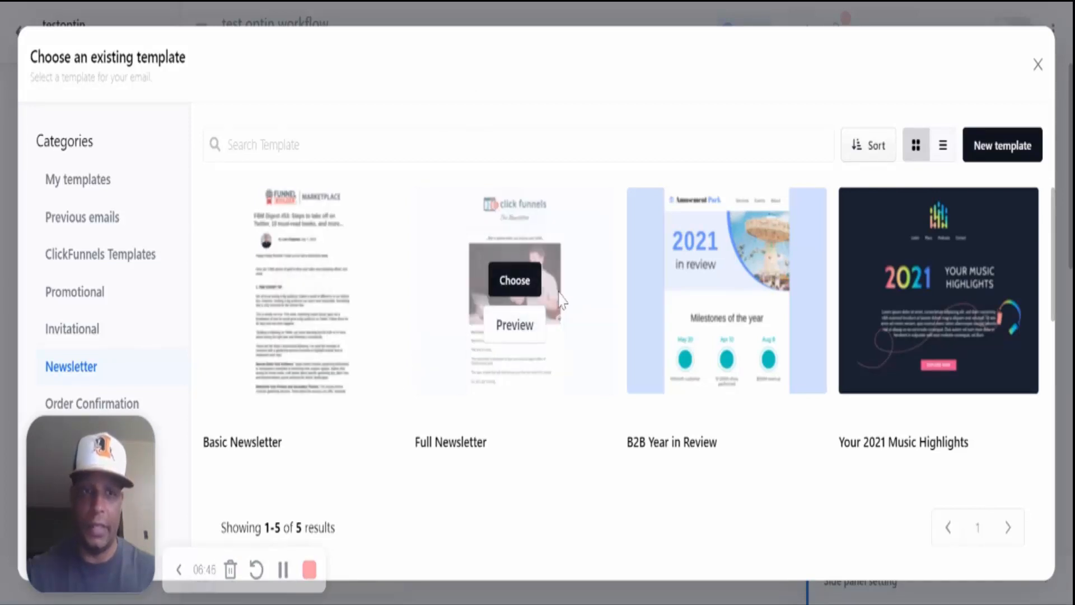
# - Start a new email named 'Test Optin Welcome Email' with a pasted subject line and a preheadline
pyautogui.click(997, 149)
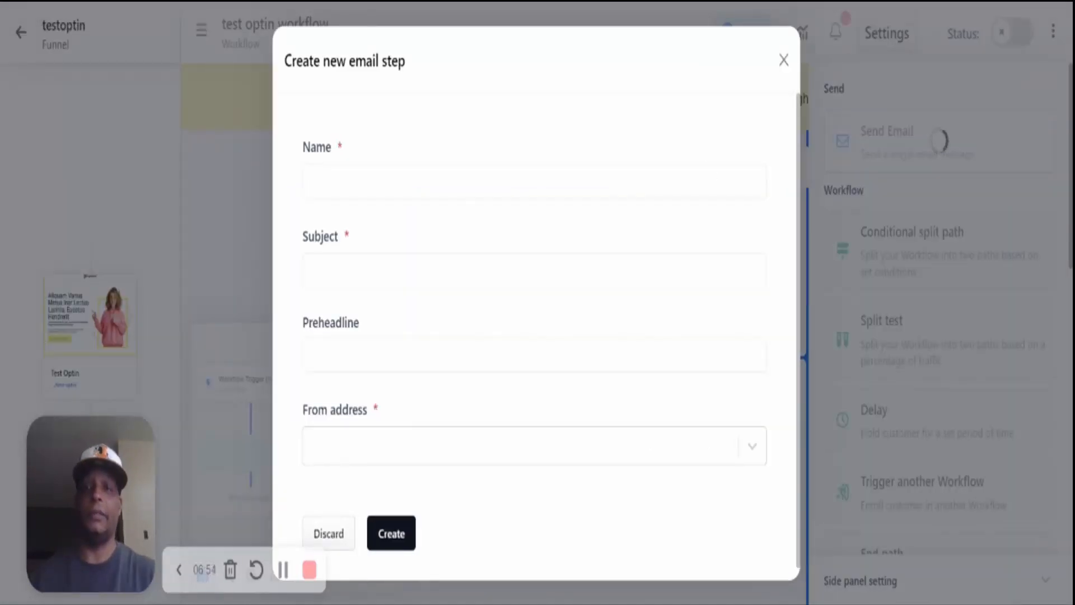
pyautogui.write('T')
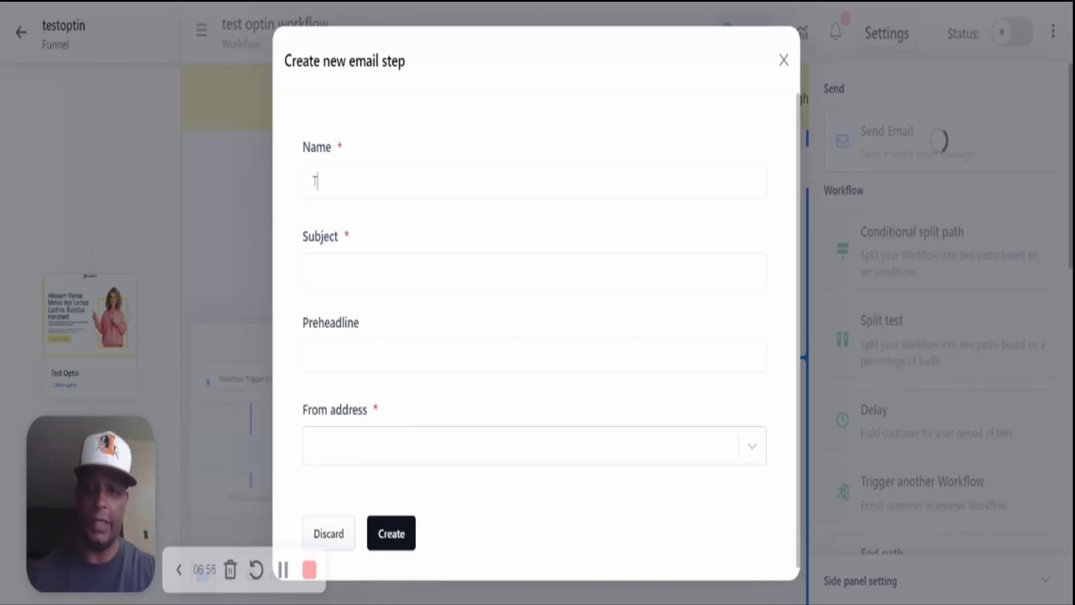
pyautogui.write('est Optin')
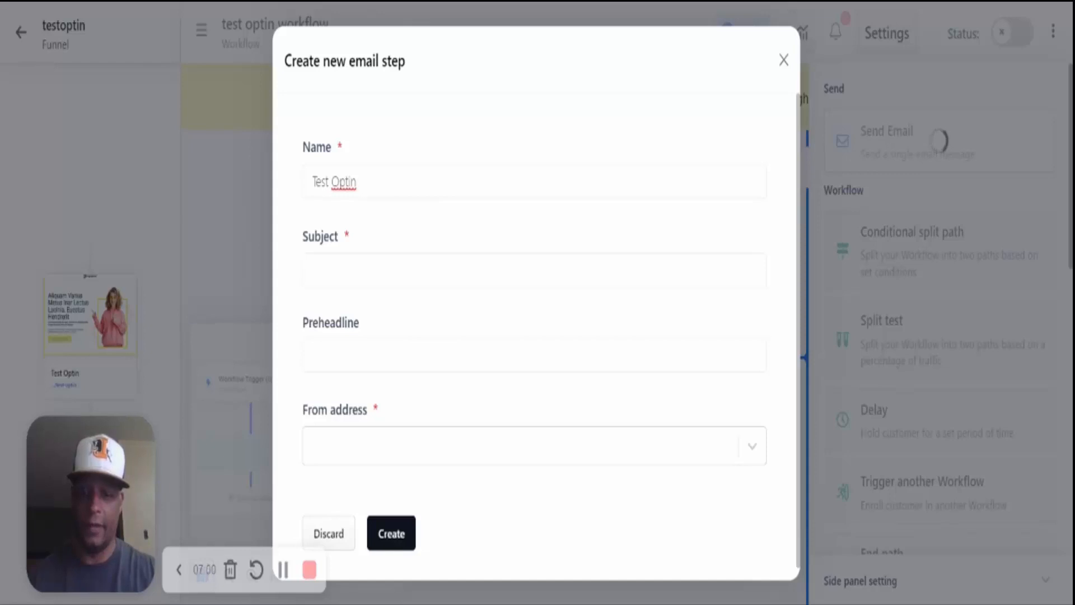
pyautogui.write('me Email')
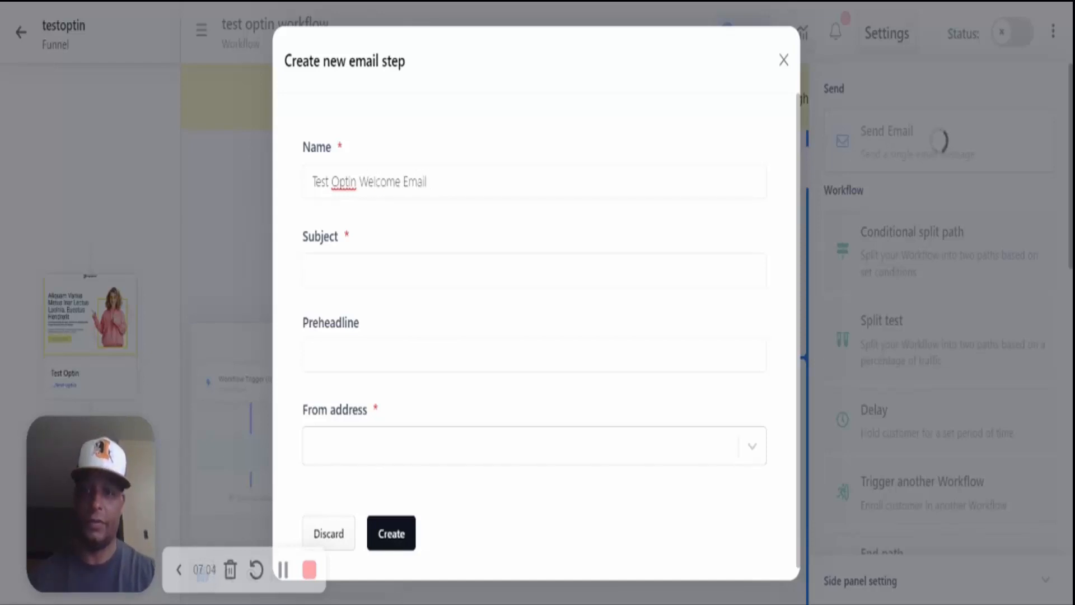
pyautogui.click(641, 274)
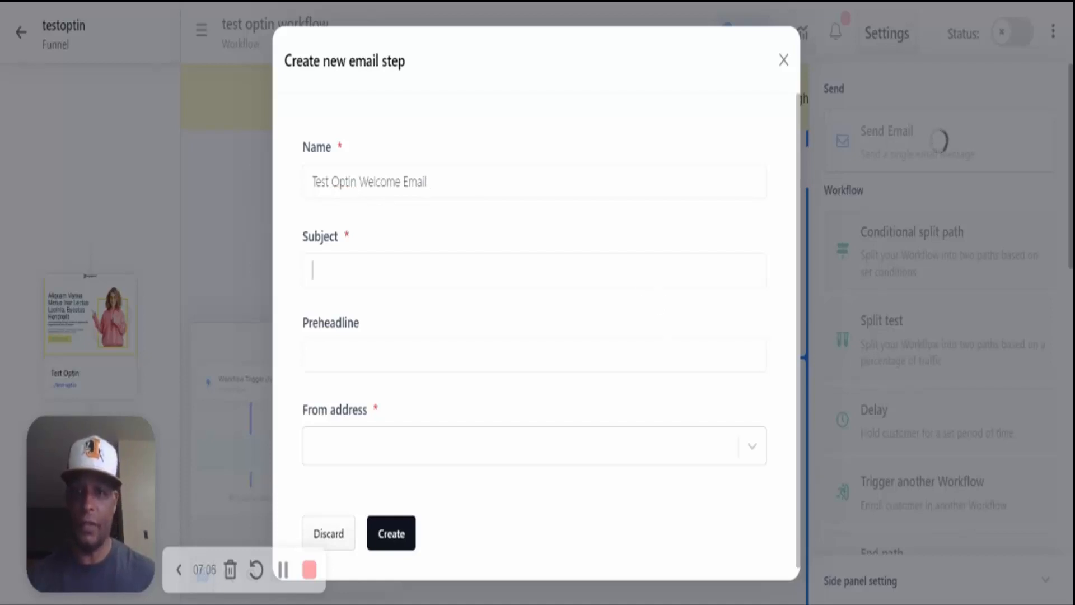
pyautogui.write('Yo This is Kevin! Check Out My Cool Offer!')
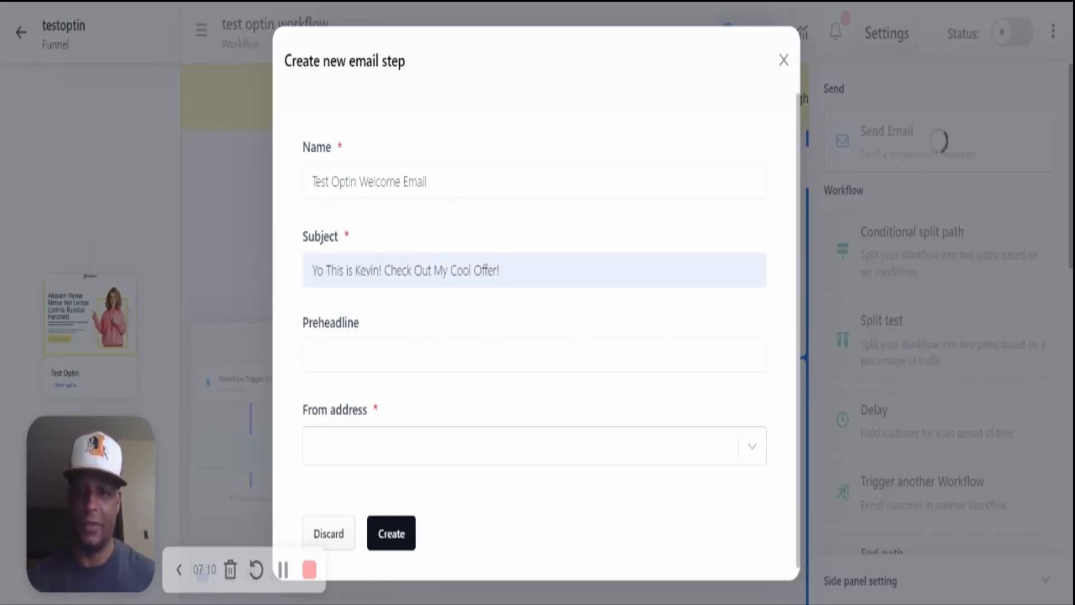
pyautogui.click(534, 354)
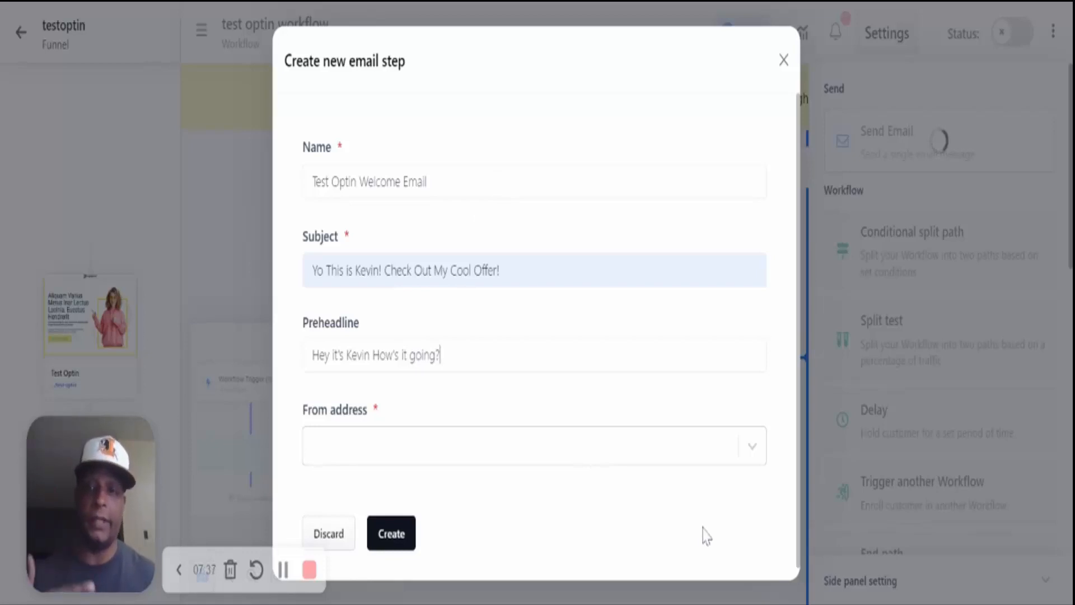
# - Choose the other no-reply address as the sender and create the email step
pyautogui.click(751, 448)
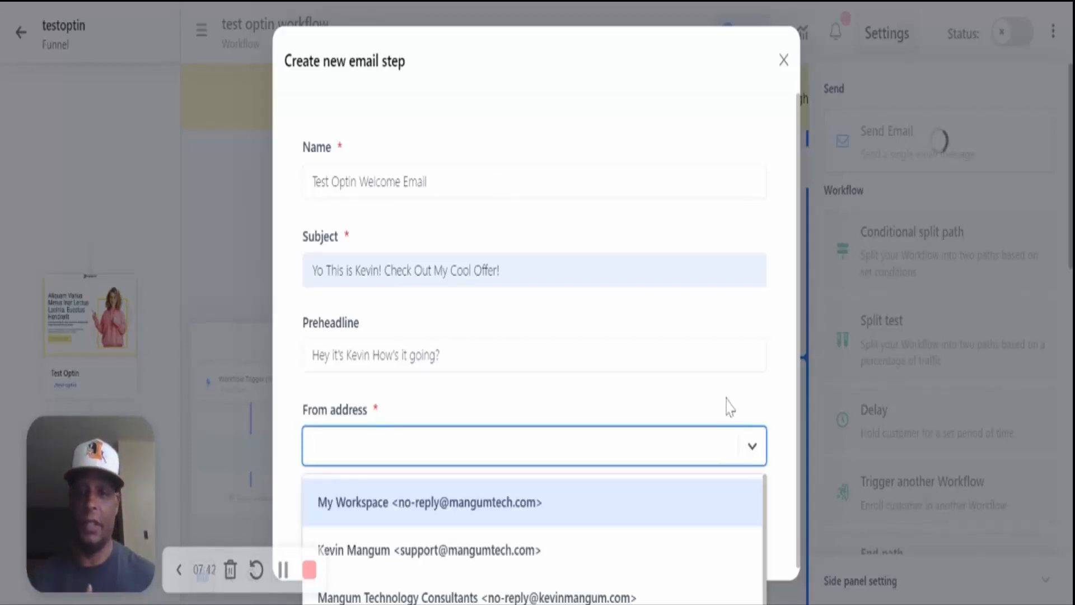
pyautogui.click(636, 505)
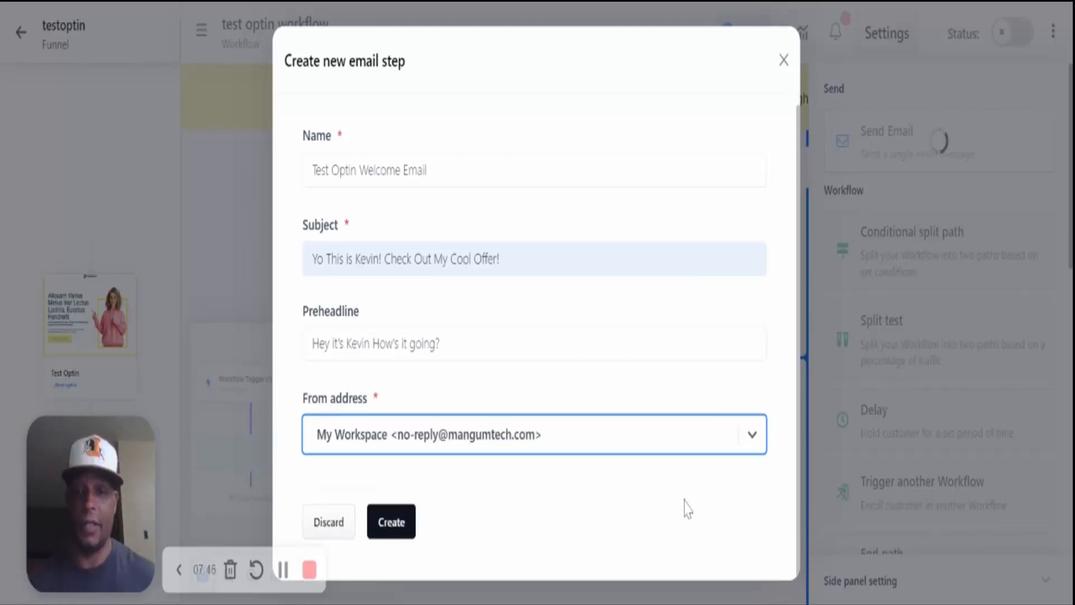
pyautogui.click(755, 448)
pyautogui.scroll(-2, 722, 537)
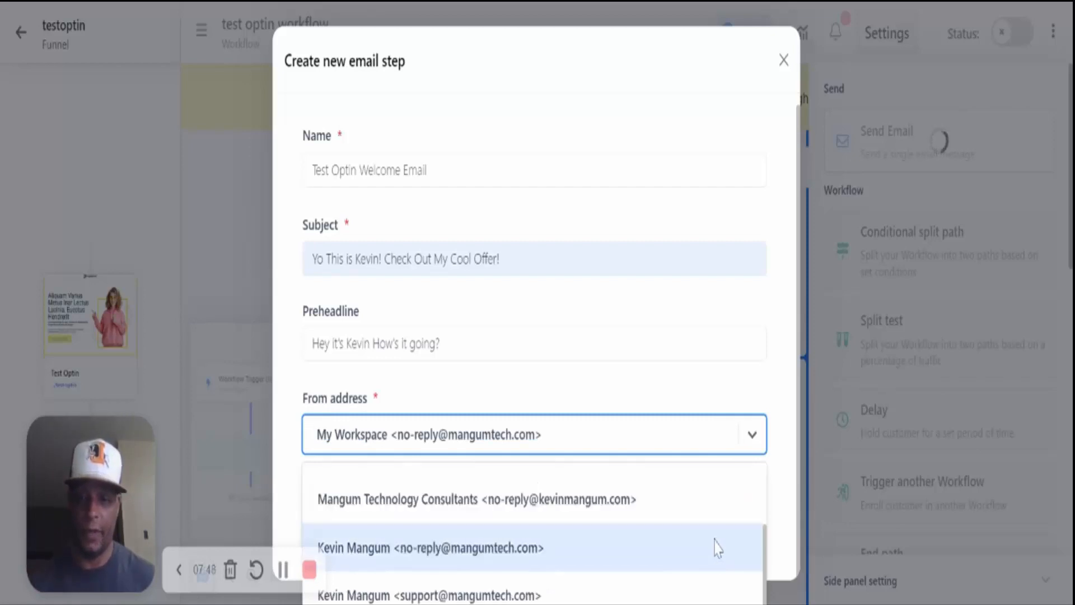
pyautogui.click(658, 551)
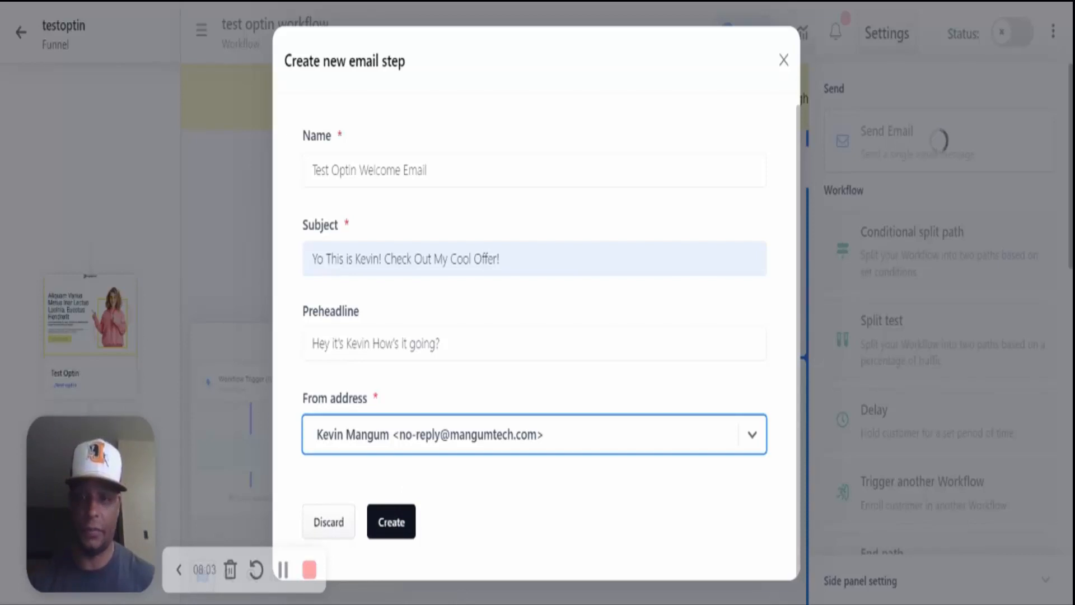
pyautogui.click(392, 521)
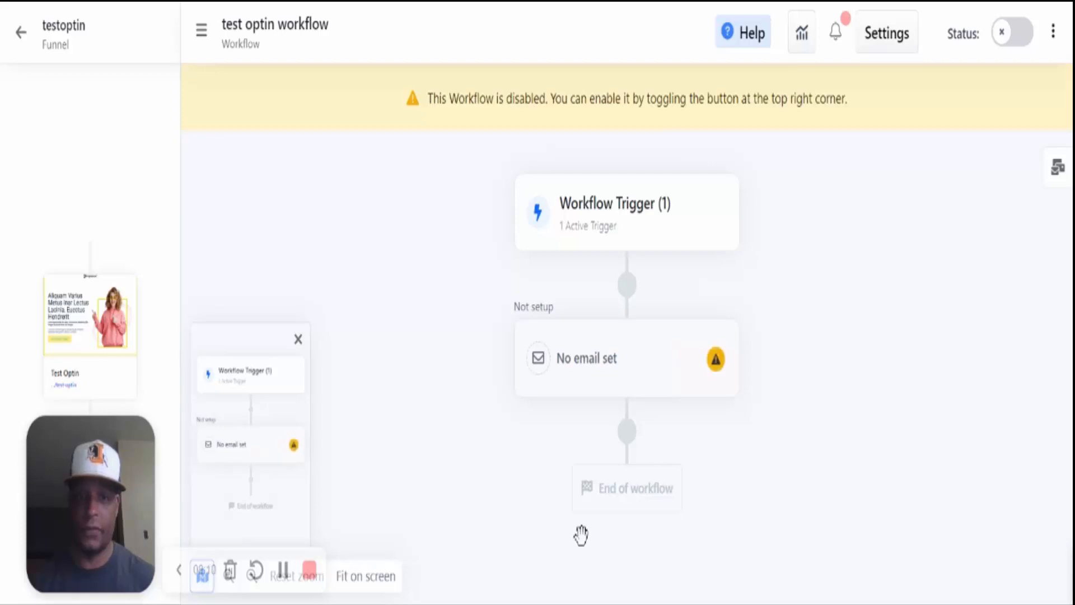
# - Open the new Send Email step in the drag-and-drop email editor
pyautogui.click(716, 363)
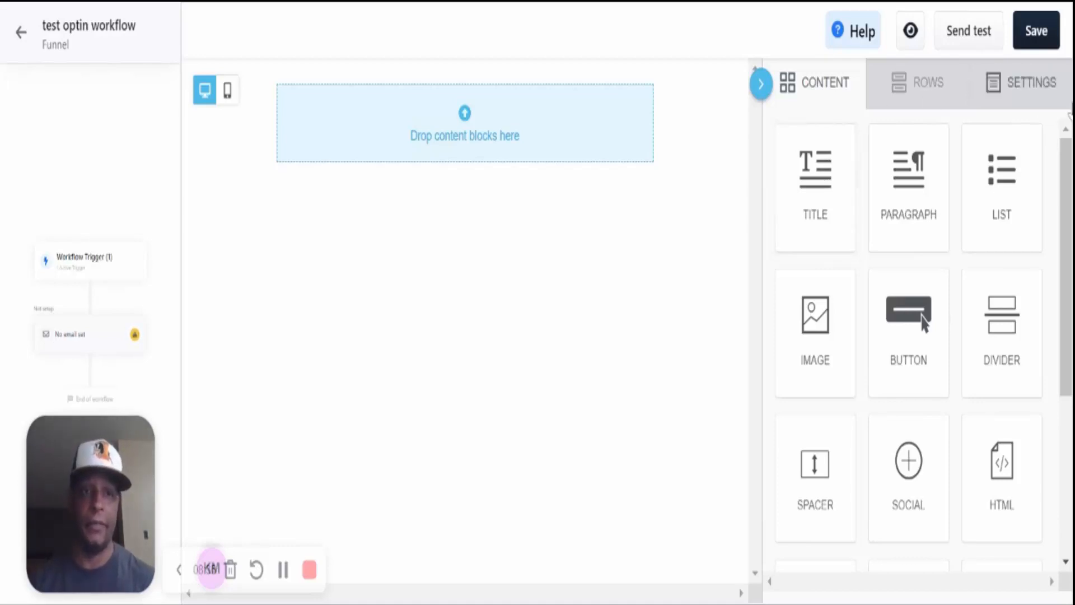
# - After browsing the Rows and Settings tabs, drop a TITLE block at the top of the email
pyautogui.click(929, 90)
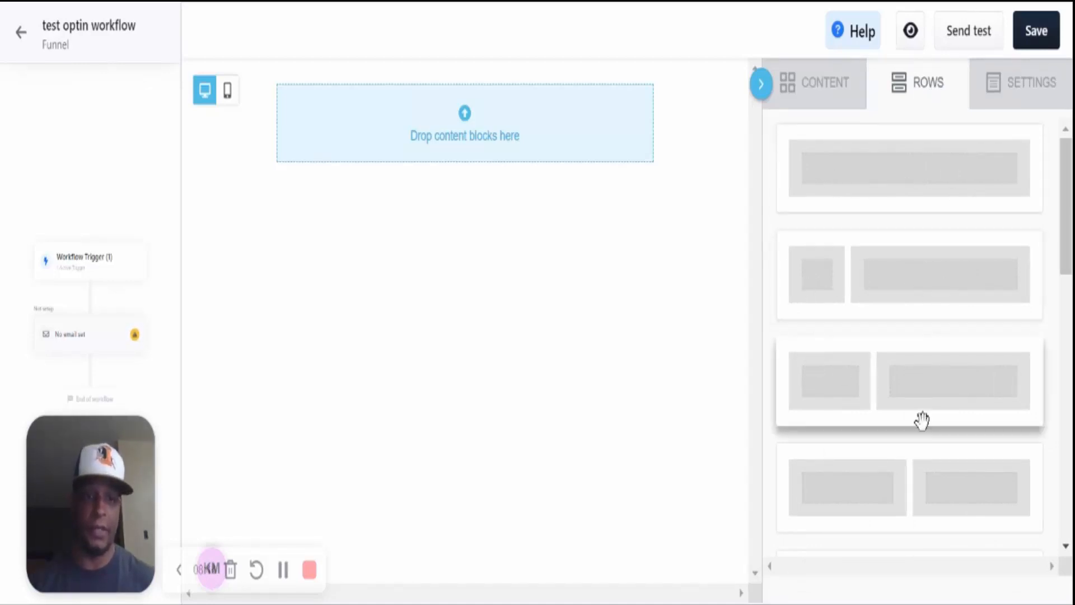
pyautogui.scroll(-5, 887, 493)
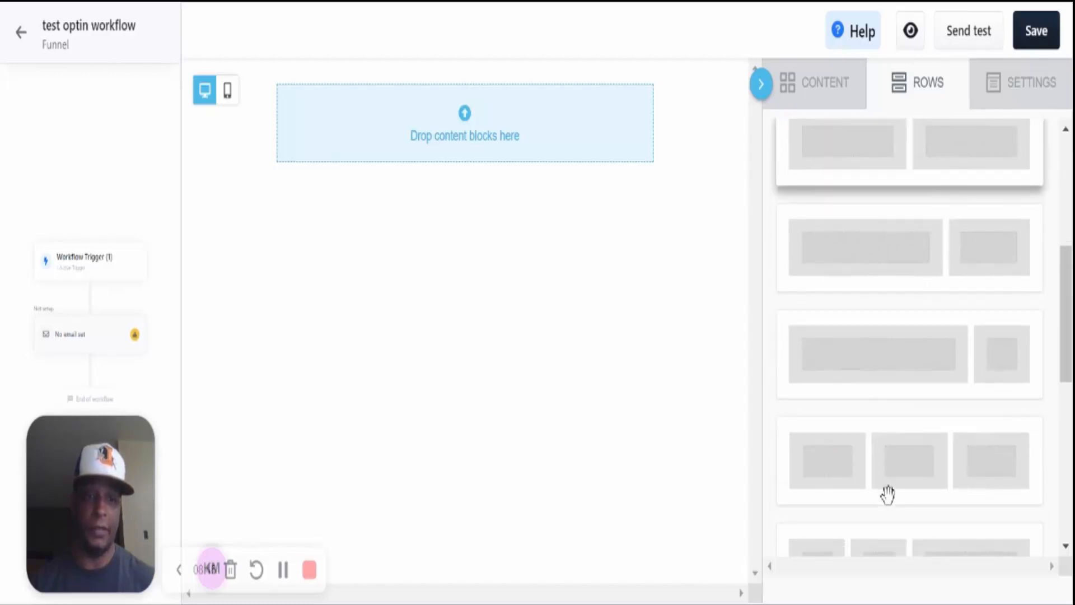
pyautogui.scroll(-4, 887, 494)
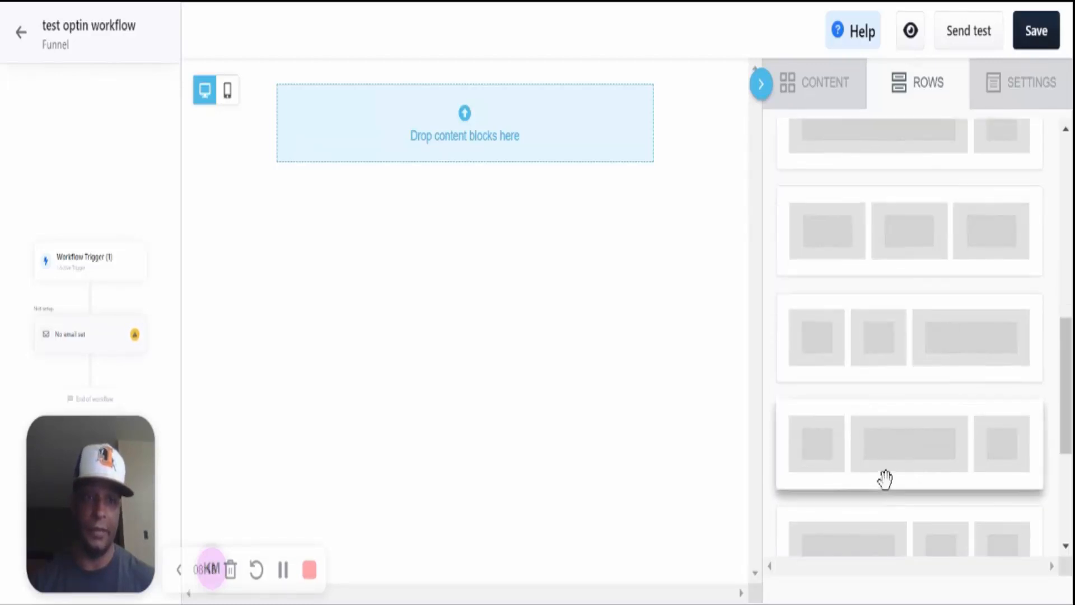
pyautogui.scroll(10, 884, 479)
pyautogui.click(1016, 84)
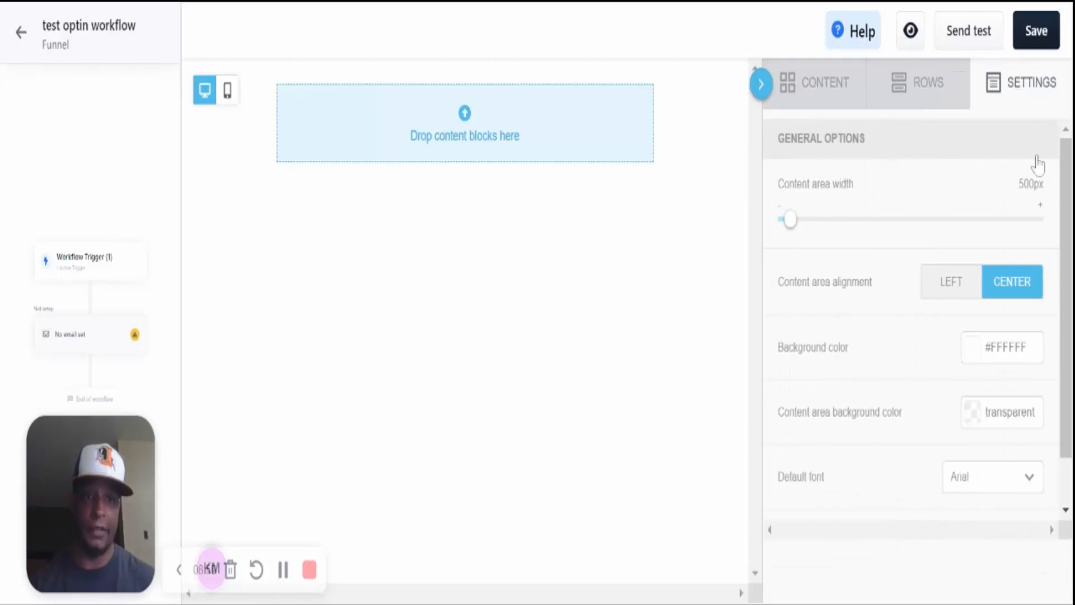
pyautogui.click(820, 94)
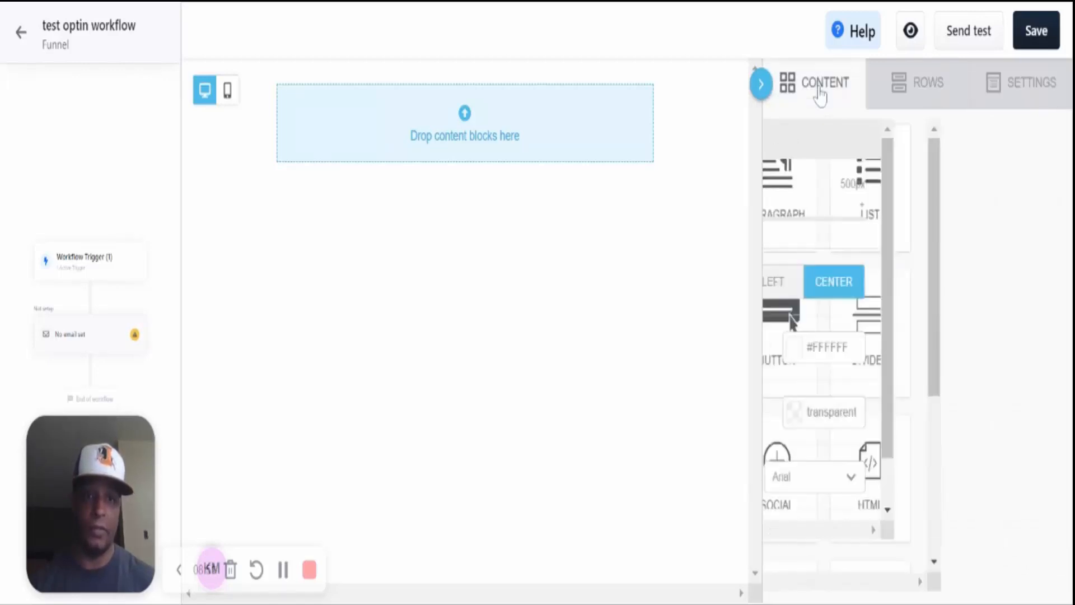
pyautogui.moveTo(842, 180); pyautogui.dragTo(515, 146)
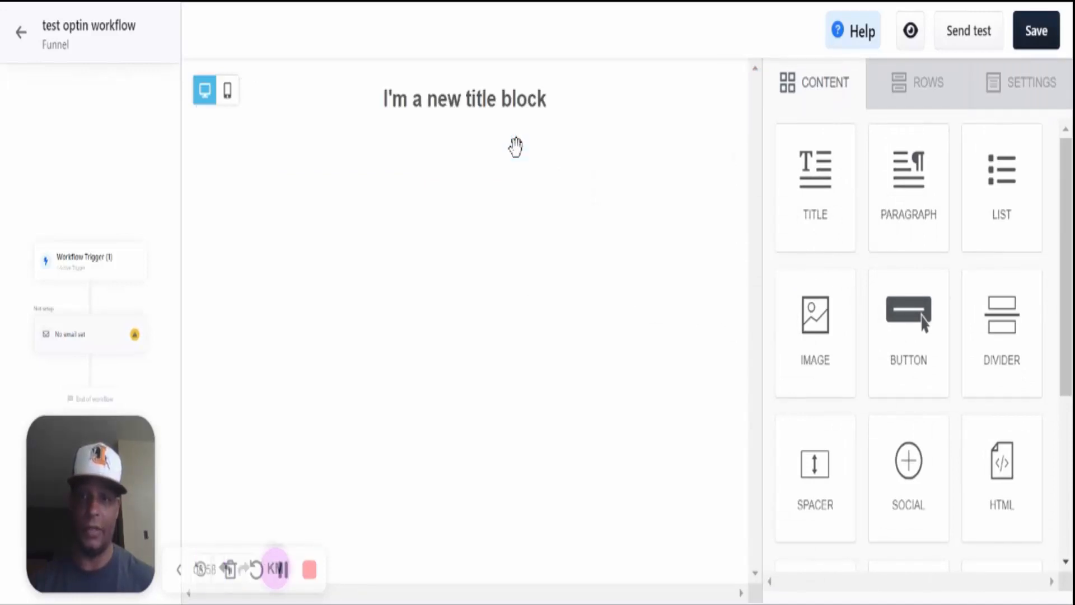
# - Replace the title placeholder with a welcome-to-the-newsletter heading naming the sender
pyautogui.click(498, 100)
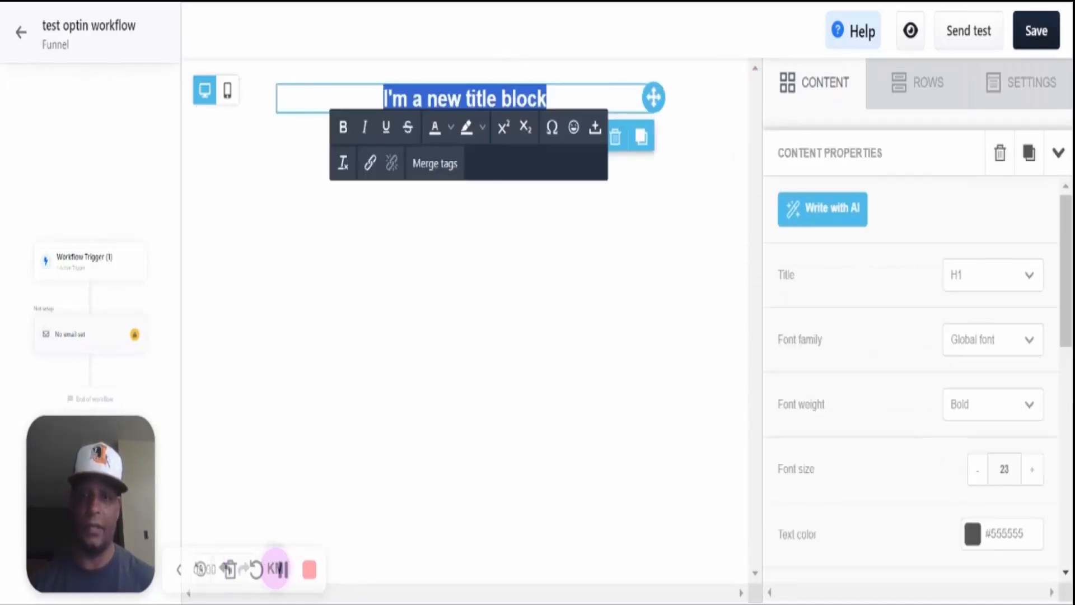
pyautogui.write('Welc')
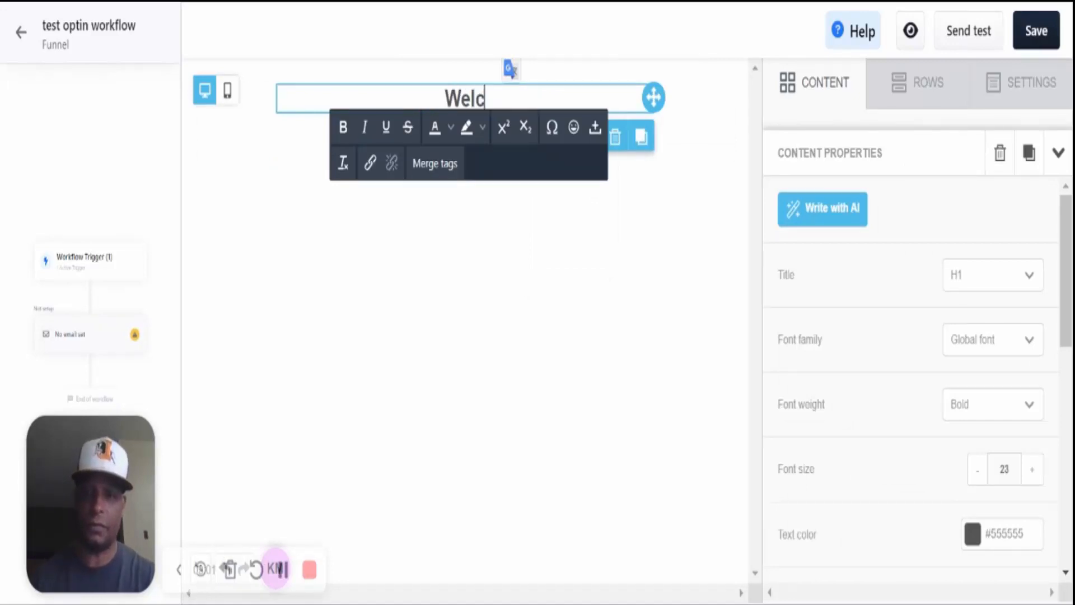
pyautogui.write('ome To Kev')
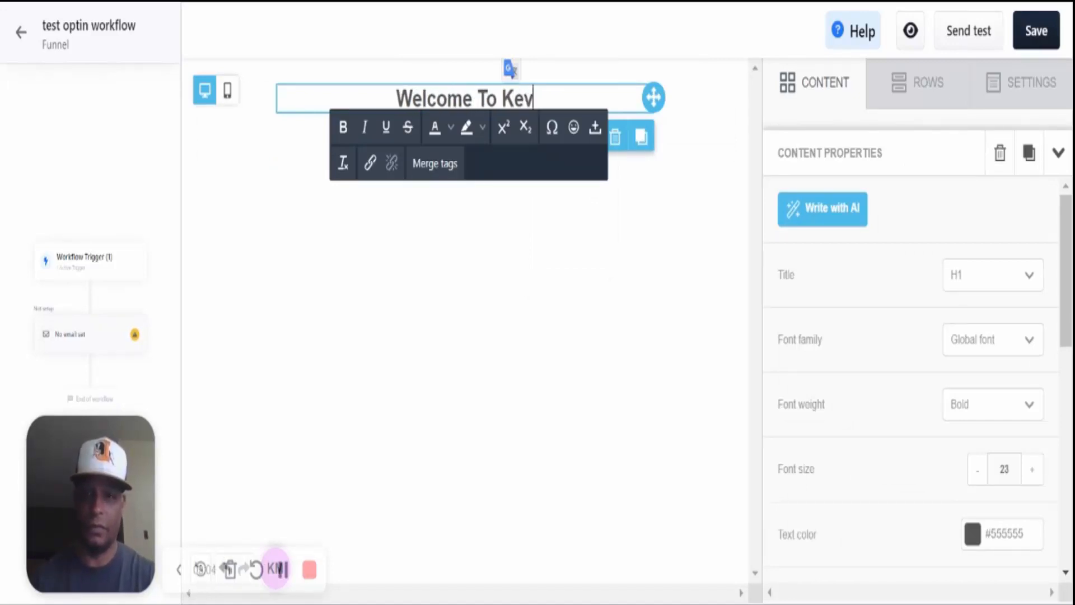
pyautogui.write("in's News")
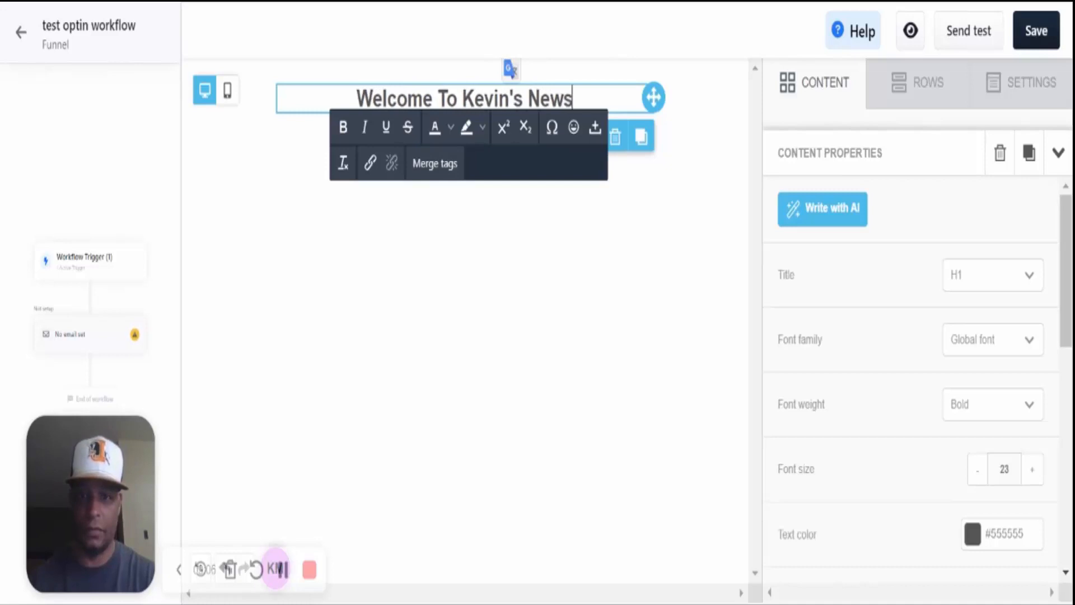
pyautogui.write('letter!')
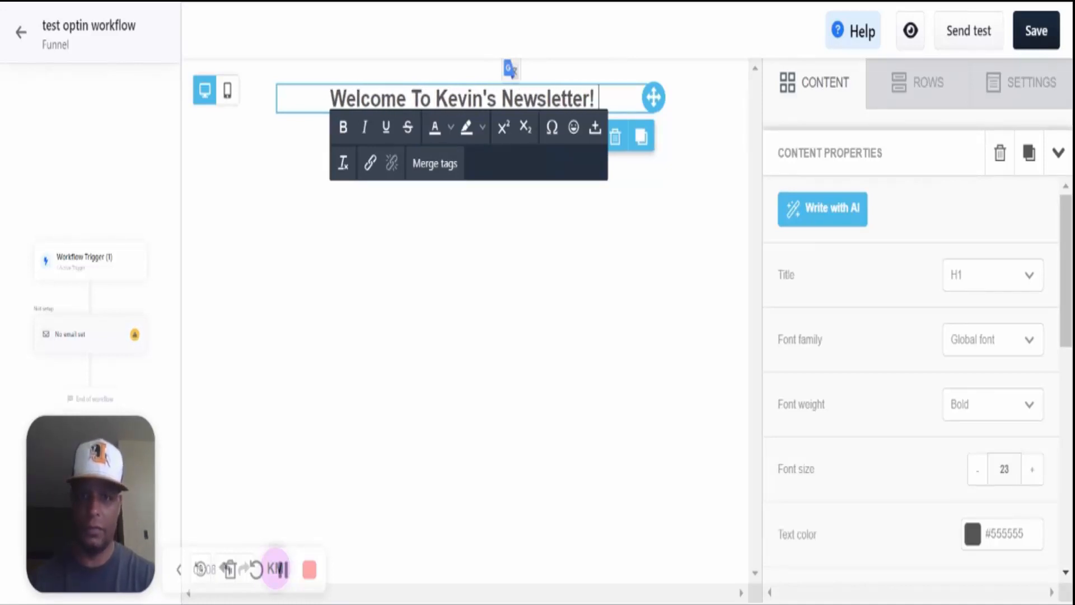
pyautogui.click(613, 331)
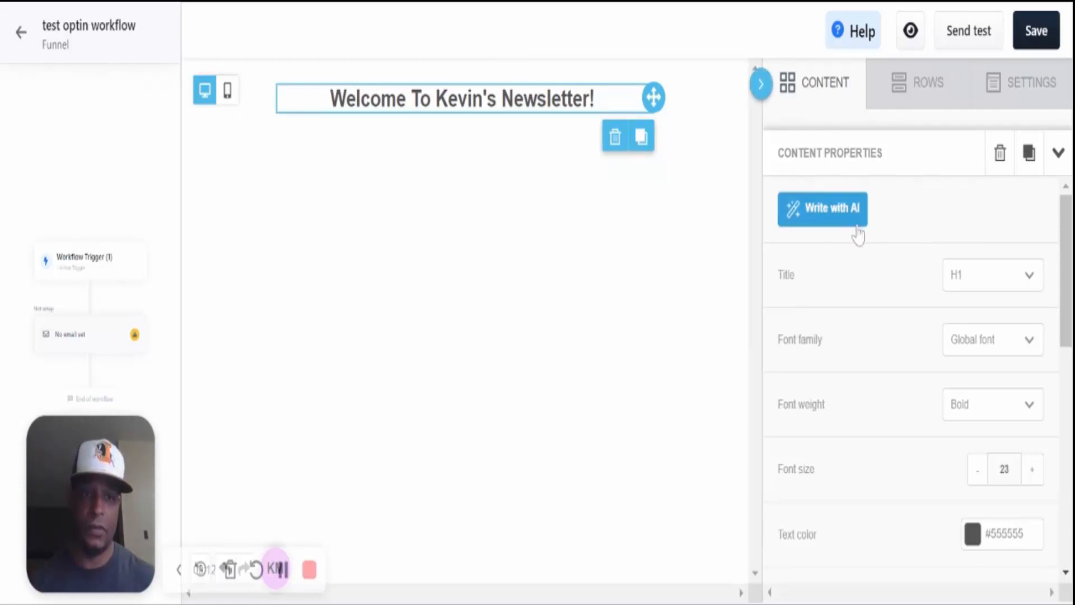
# - Try H2 for the welcome heading, then set it back to H1
pyautogui.click(1030, 281)
pyautogui.click(1006, 353)
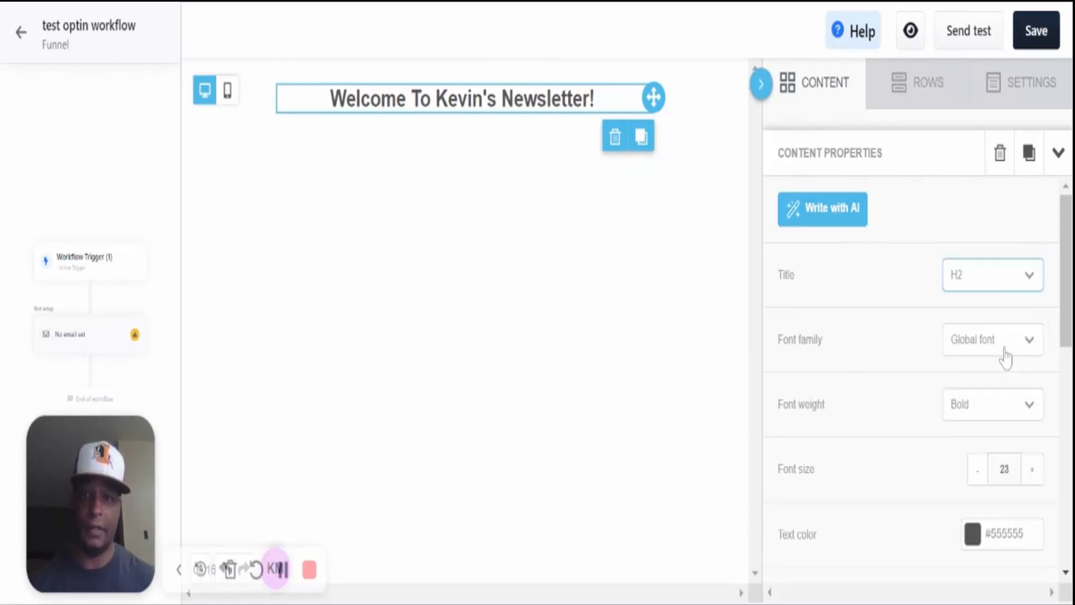
pyautogui.click(1004, 284)
pyautogui.click(1003, 315)
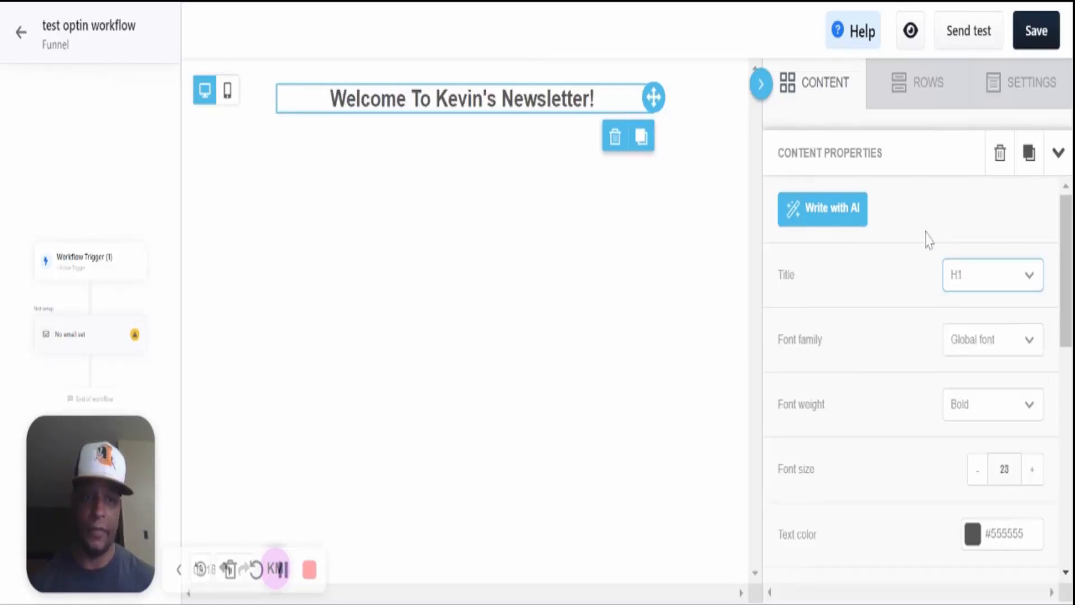
pyautogui.scroll(-8, 931, 437)
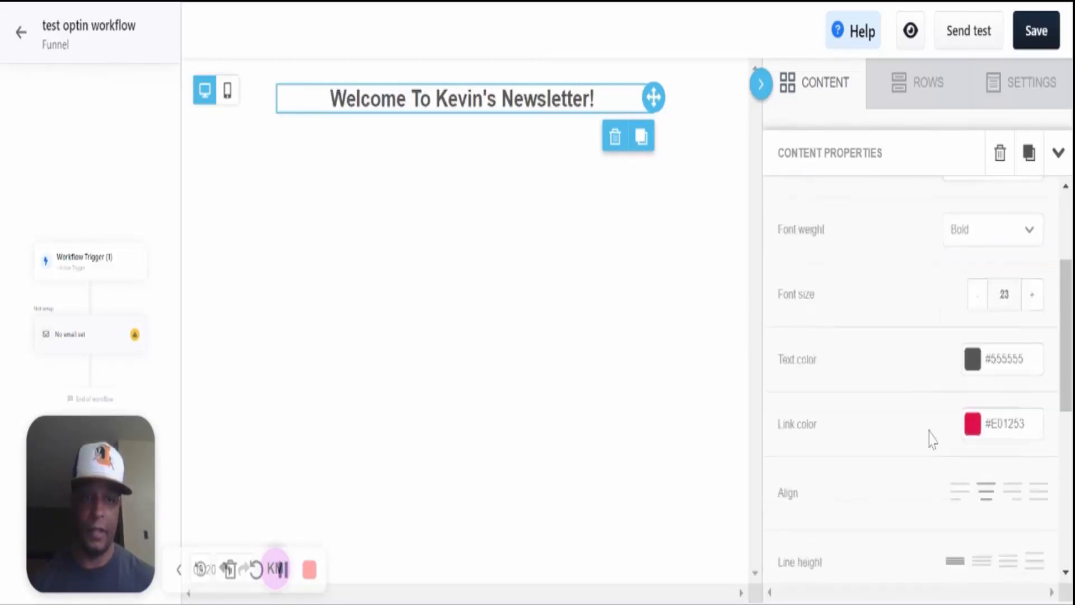
pyautogui.scroll(8, 929, 432)
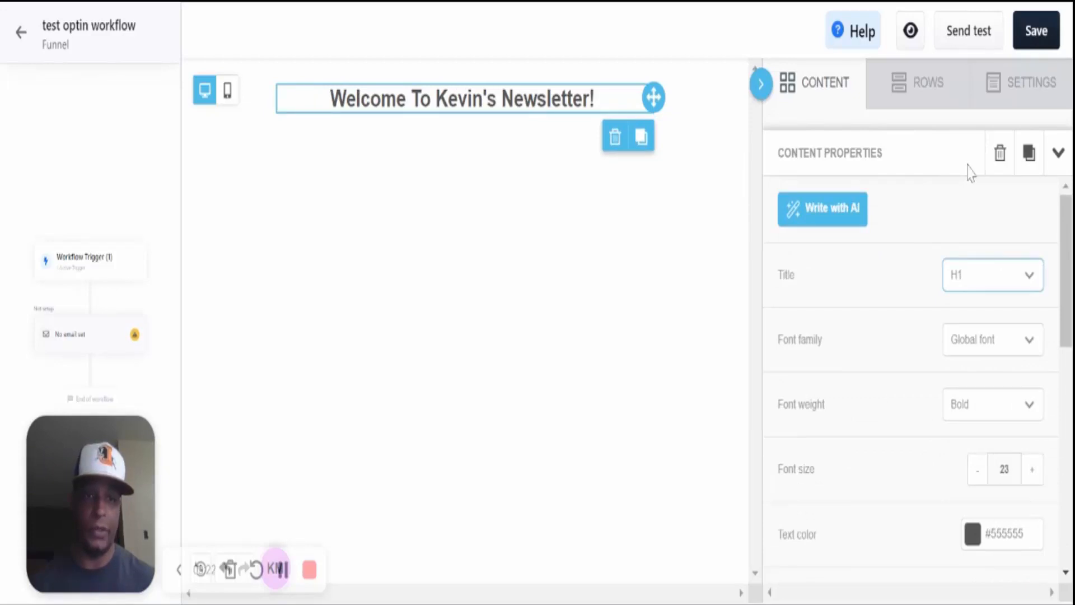
# - Add an image block under the heading with the Free Funnel Websites graphic from File manager
pyautogui.click(1058, 154)
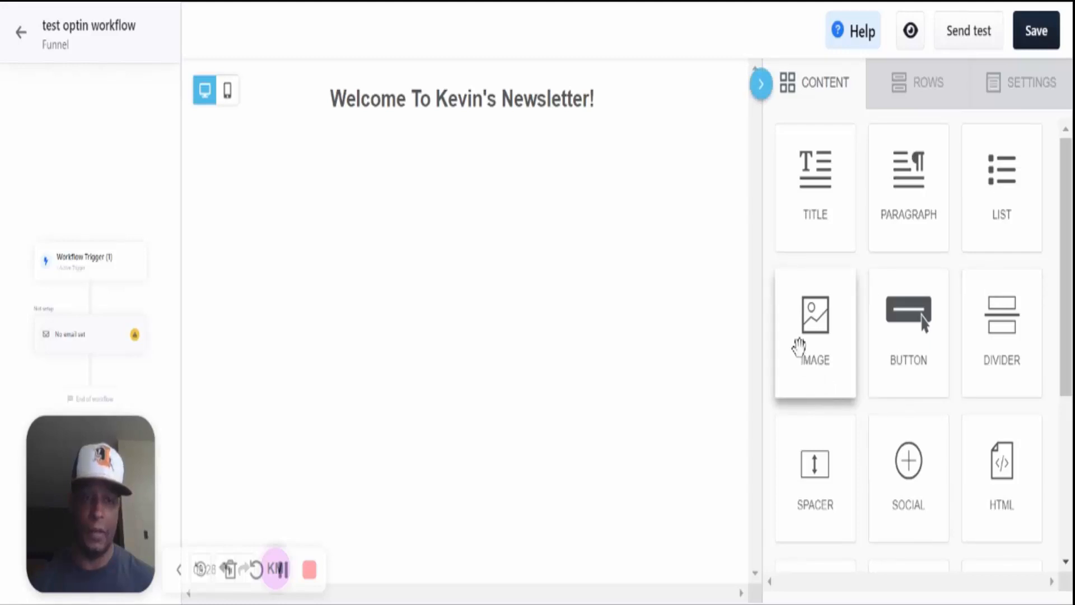
pyautogui.moveTo(813, 361); pyautogui.dragTo(443, 101)
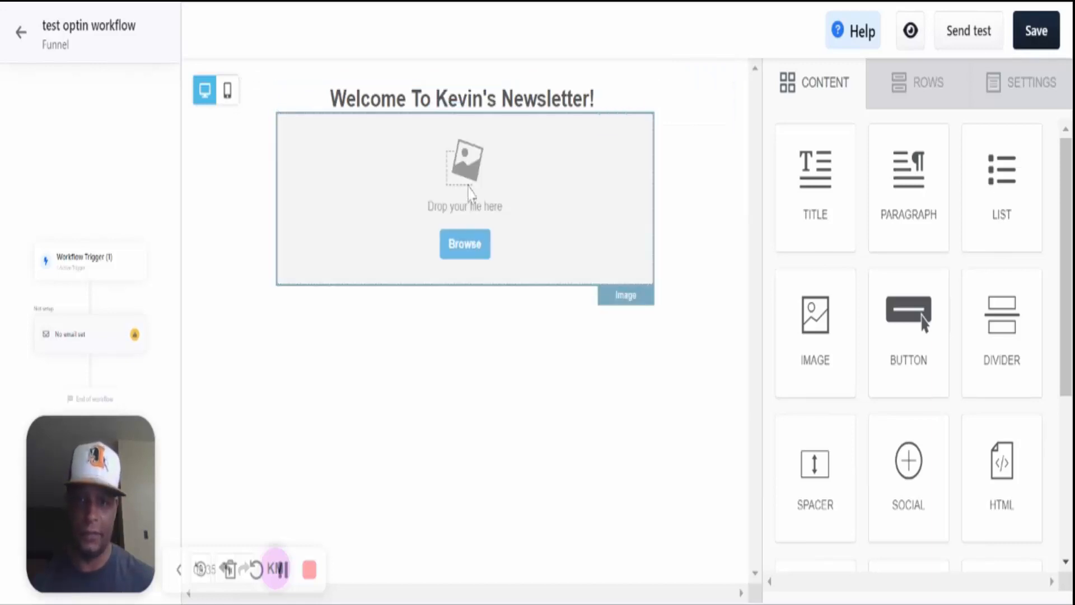
pyautogui.click(466, 247)
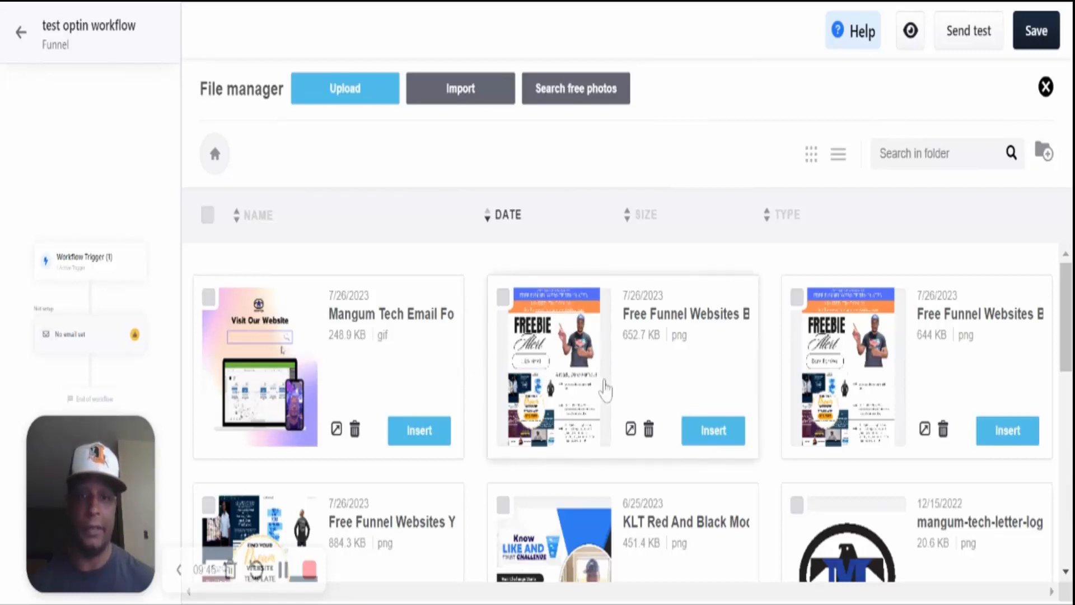
pyautogui.scroll(-2, 604, 386)
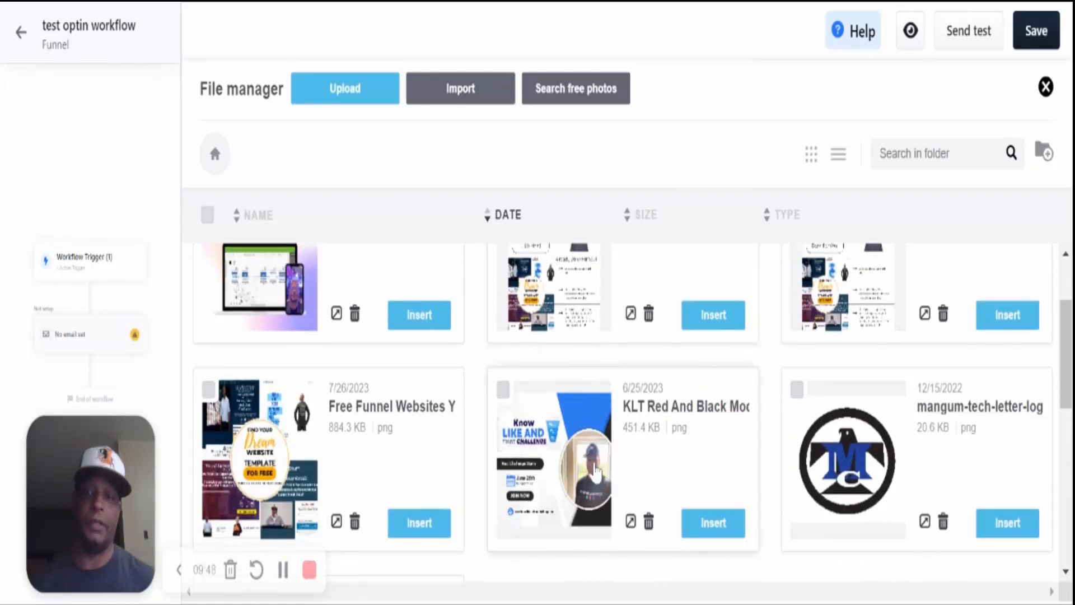
pyautogui.scroll(-2, 592, 471)
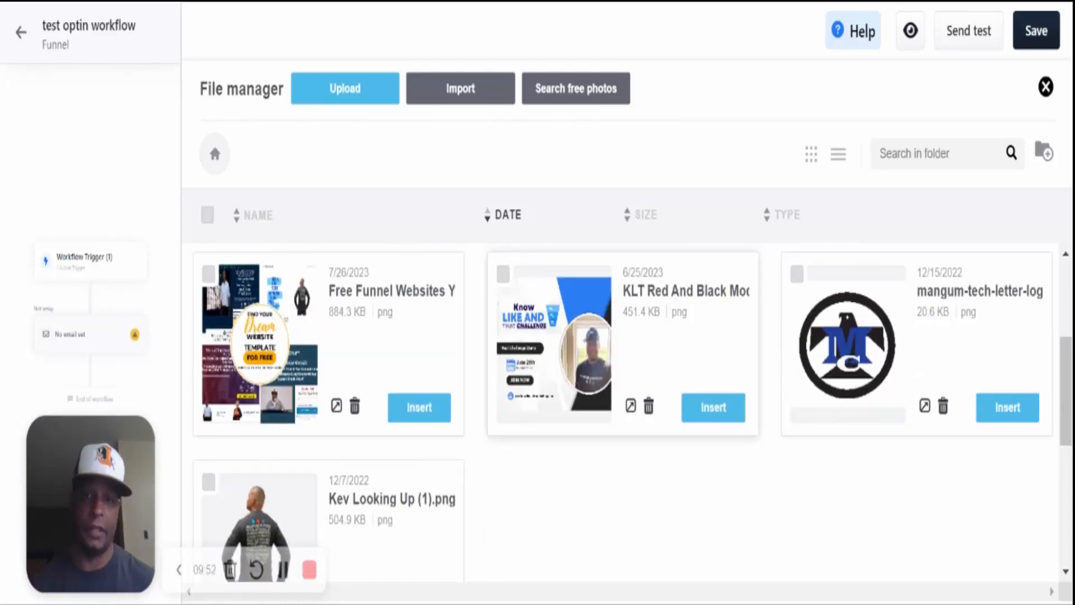
pyautogui.scroll(2, 594, 472)
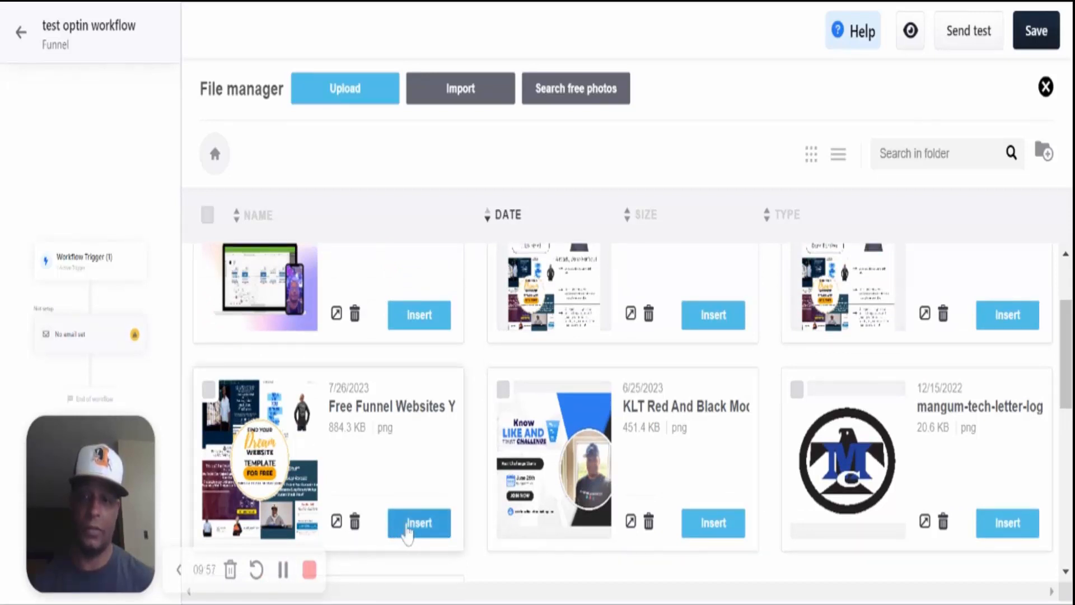
pyautogui.click(407, 529)
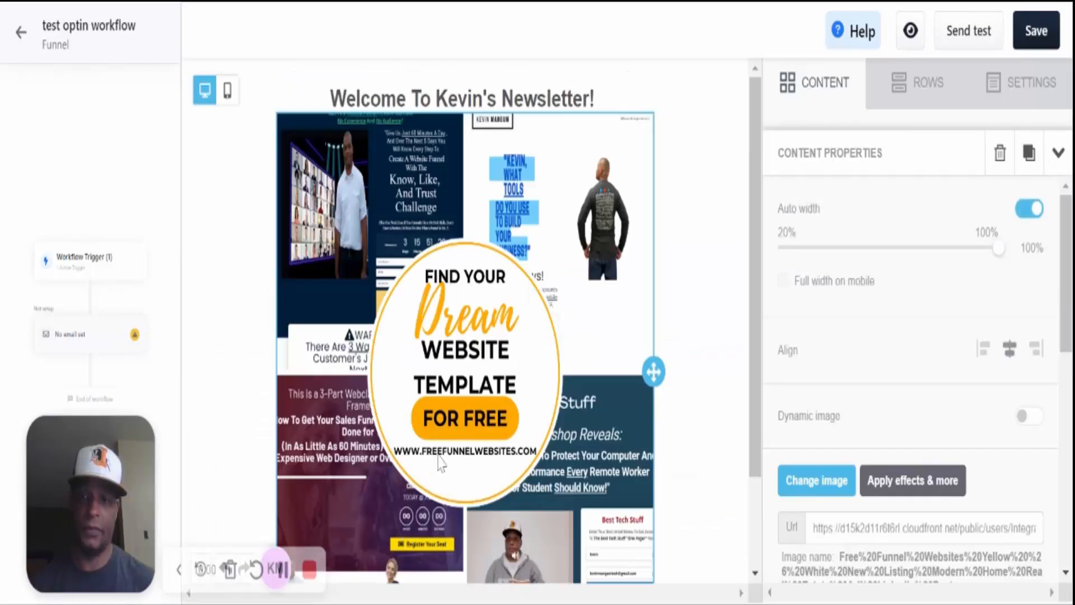
# - Drag a Paragraph block in below the website template graphic
pyautogui.scroll(-2, 519, 313)
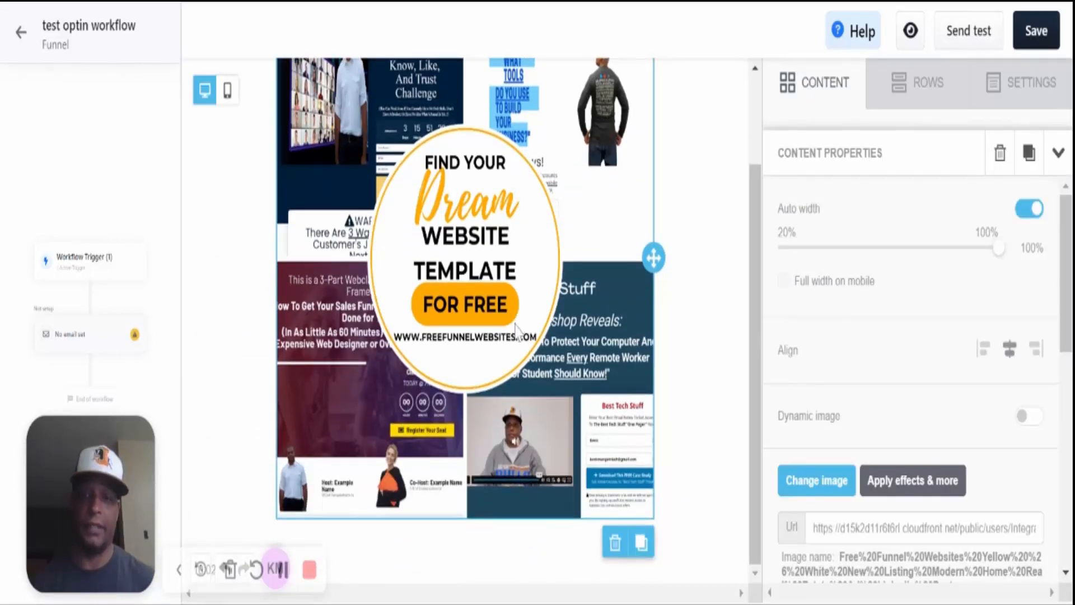
pyautogui.scroll(2, 515, 330)
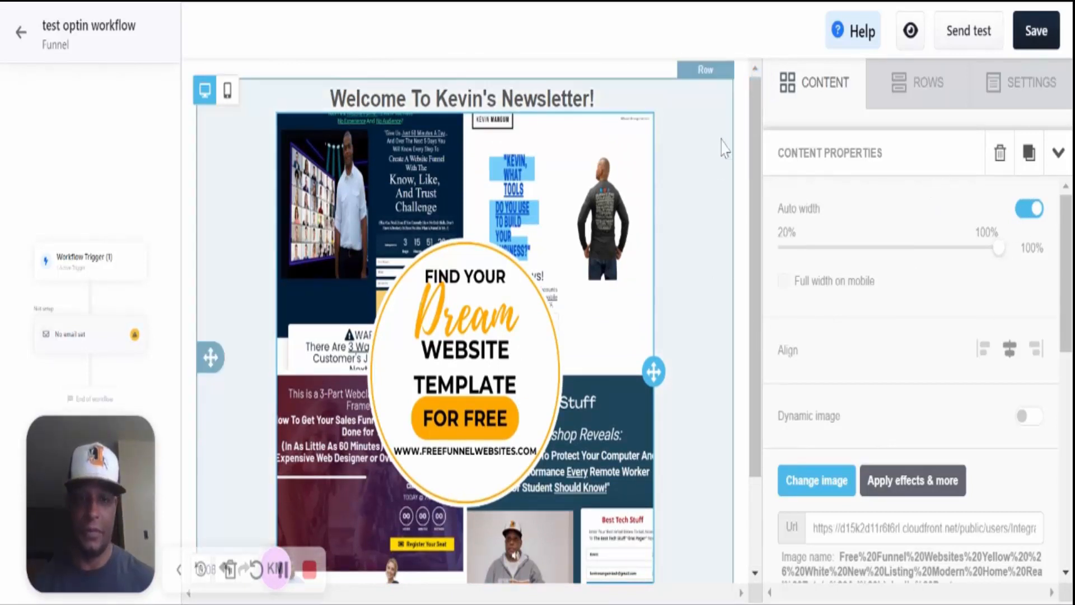
pyautogui.click(1058, 152)
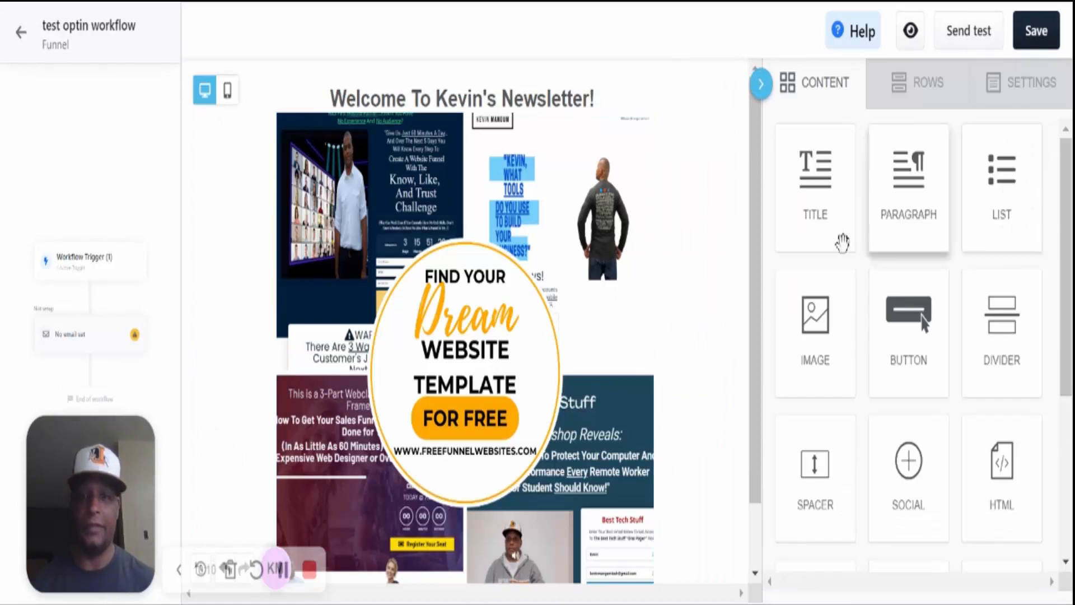
pyautogui.scroll(-1, 890, 417)
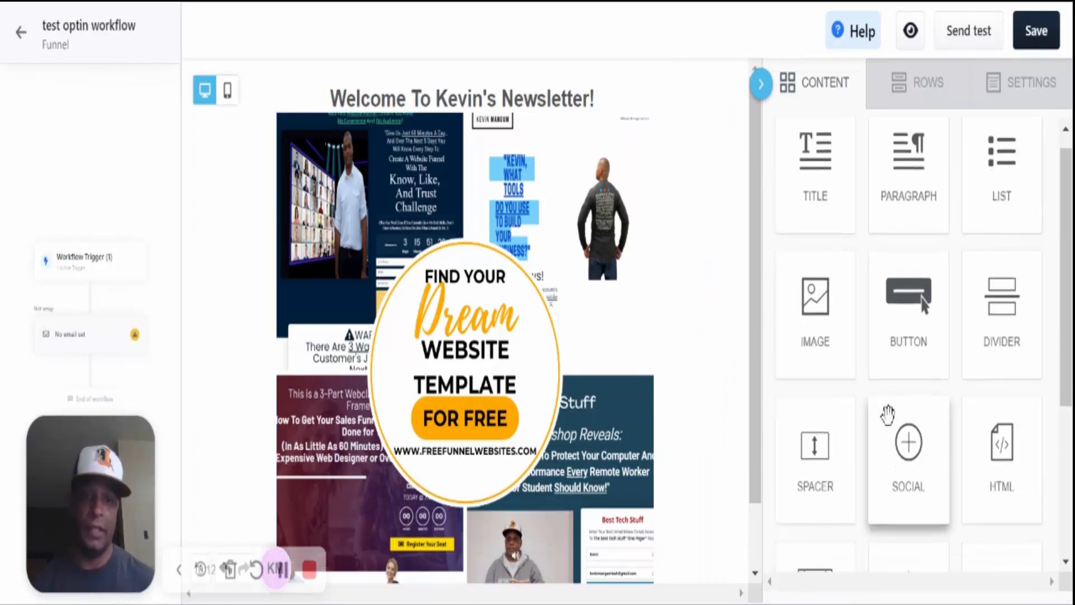
pyautogui.scroll(-2, 888, 414)
pyautogui.scroll(-3, 908, 341)
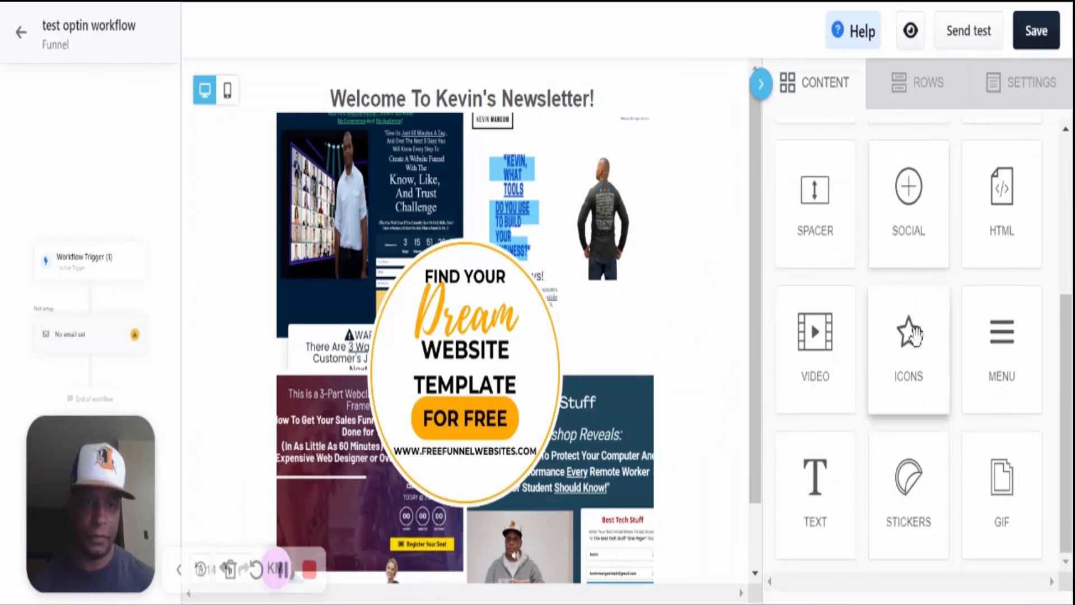
pyautogui.scroll(4, 910, 336)
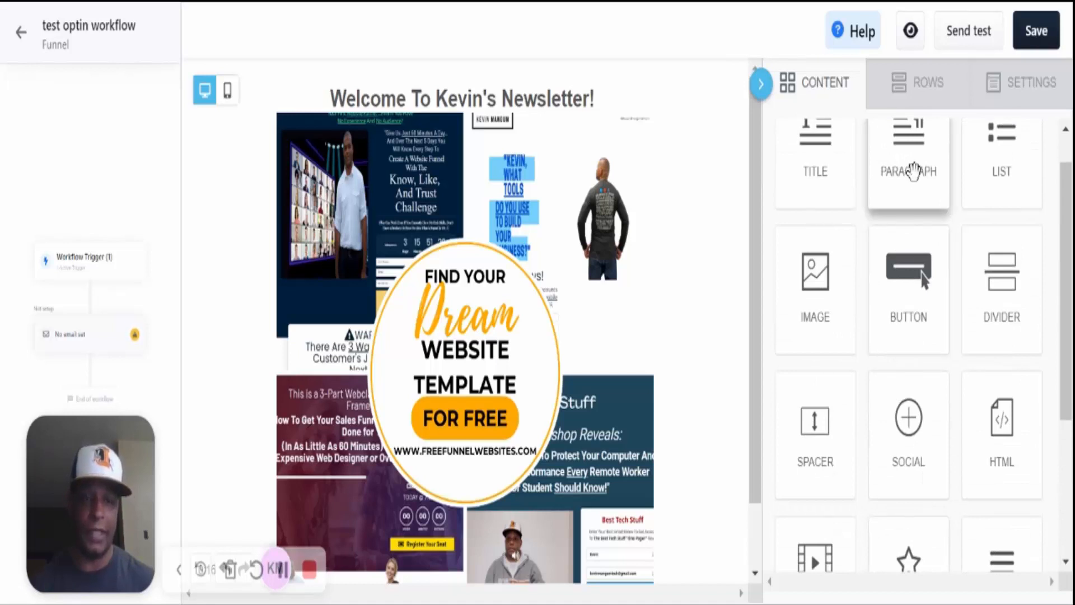
pyautogui.moveTo(913, 171); pyautogui.dragTo(727, 474)
pyautogui.moveTo(502, 509); pyautogui.dragTo(501, 566)
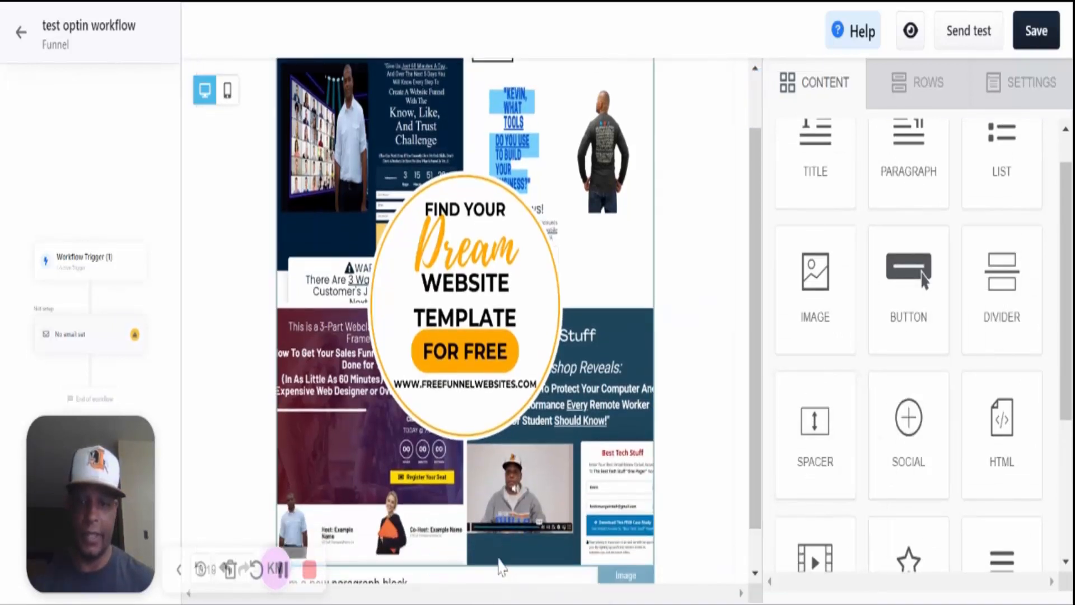
pyautogui.scroll(-1, 509, 564)
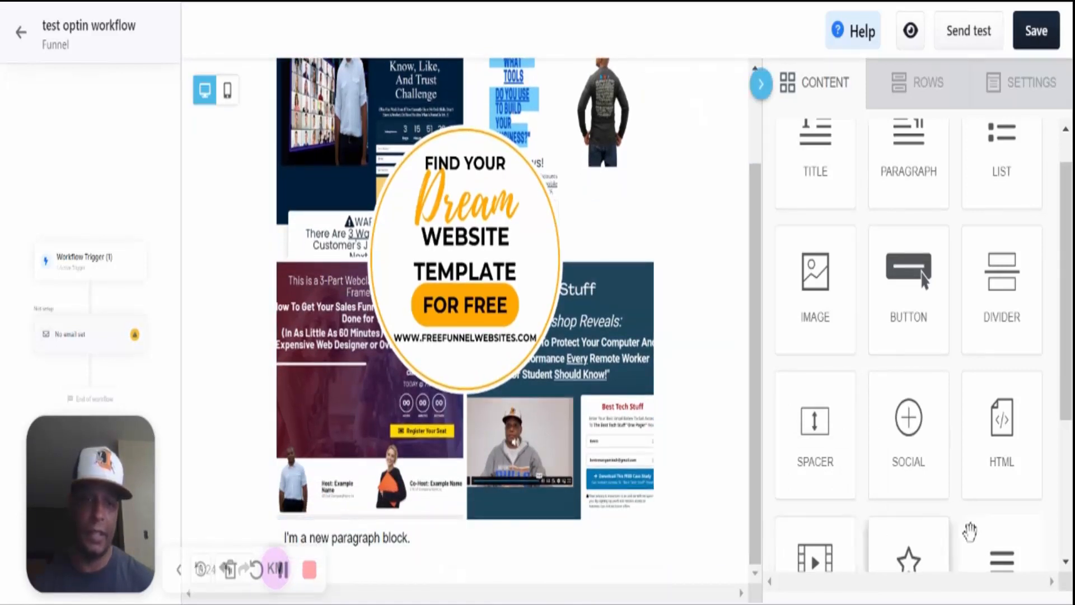
pyautogui.scroll(-3, 946, 419)
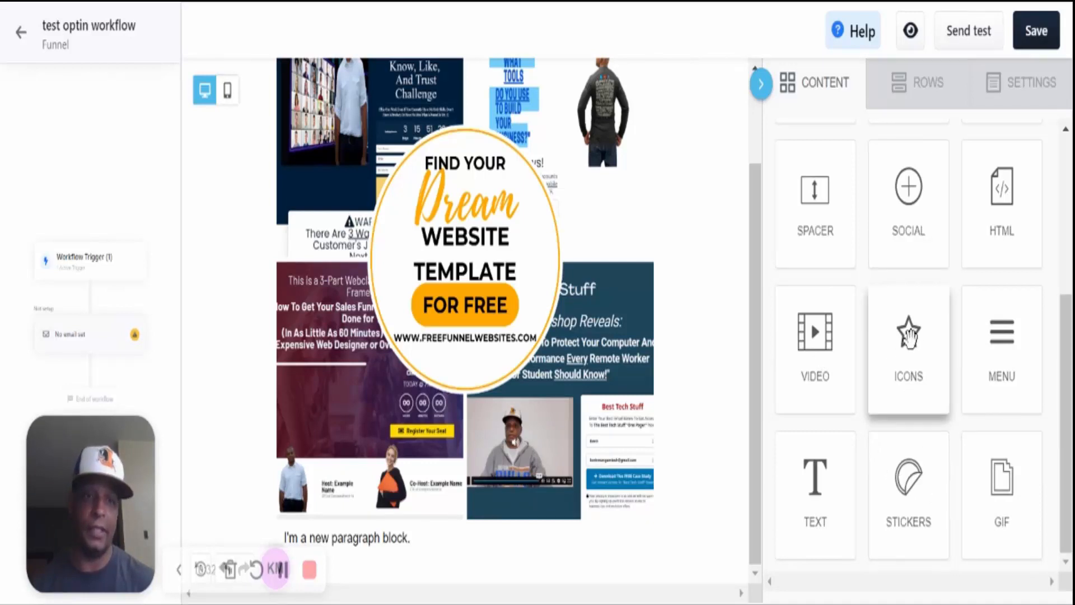
pyautogui.scroll(2, 912, 336)
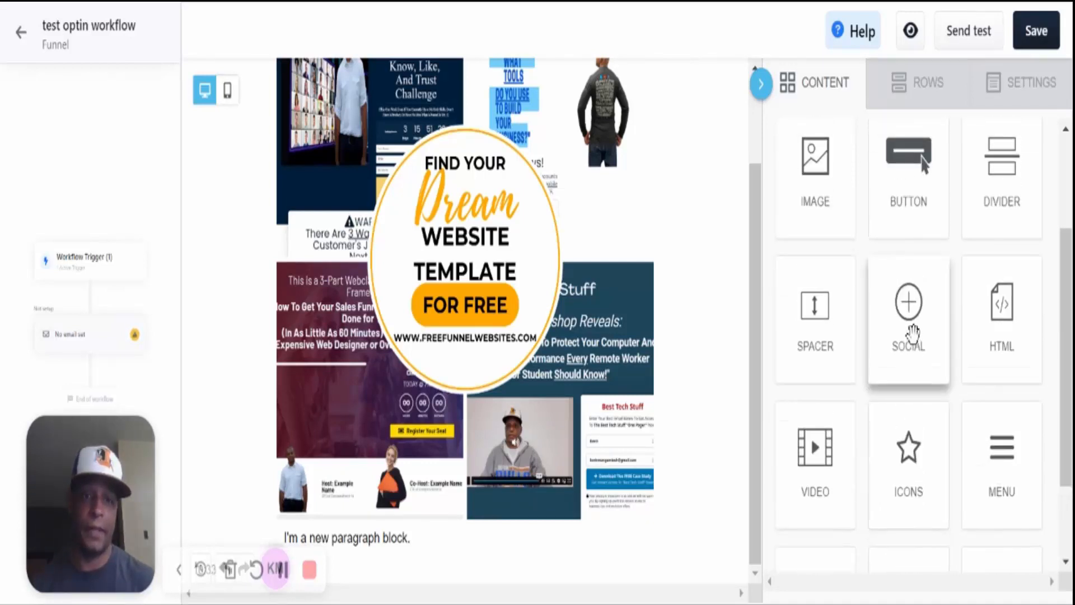
pyautogui.scroll(2, 909, 334)
pyautogui.scroll(1, 1002, 317)
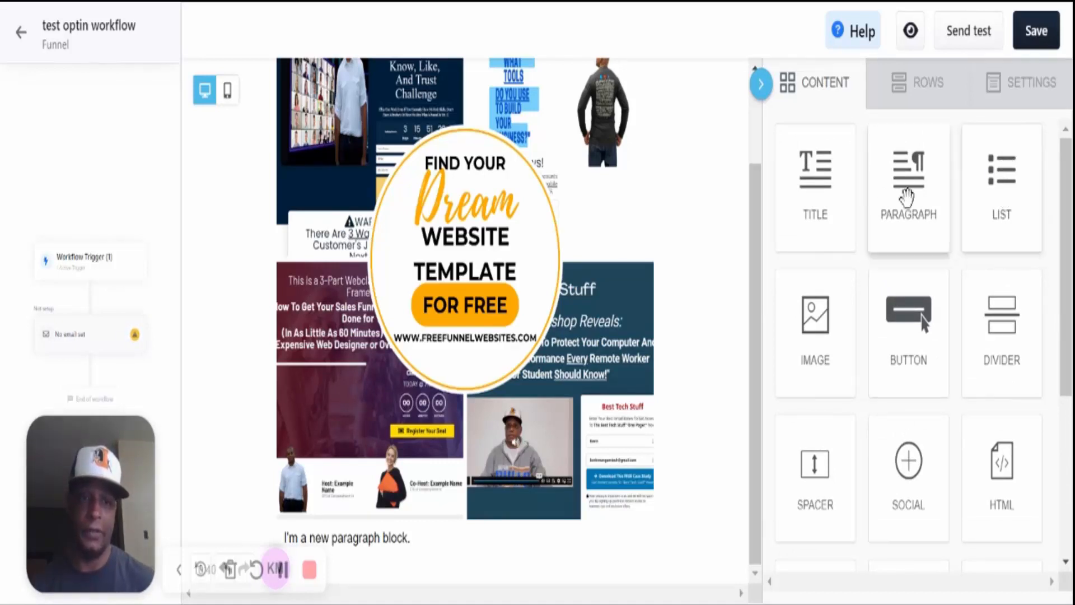
pyautogui.scroll(-4, 905, 383)
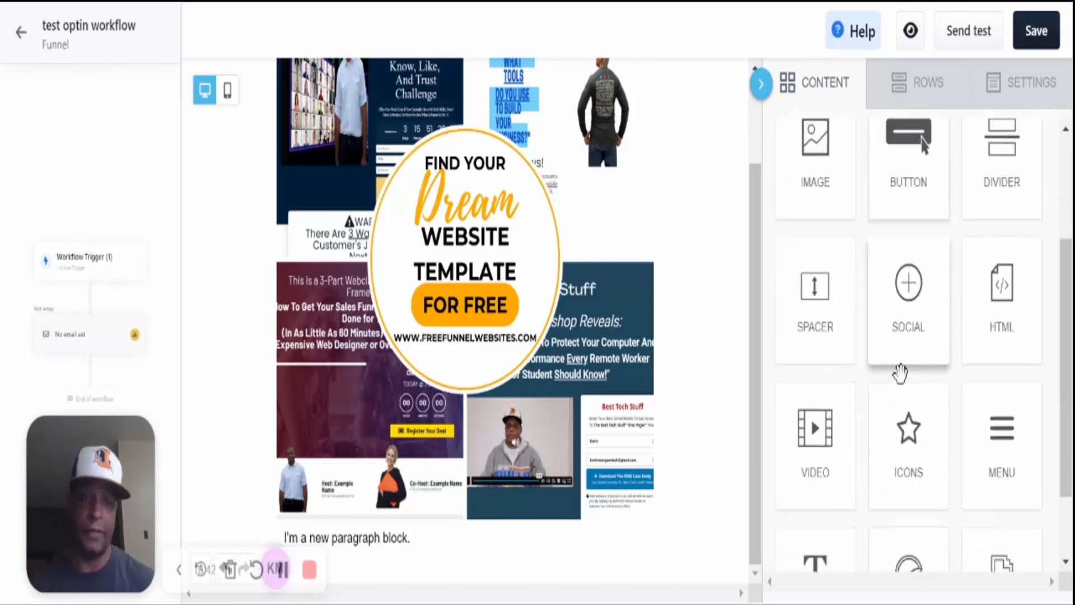
pyautogui.scroll(4, 924, 229)
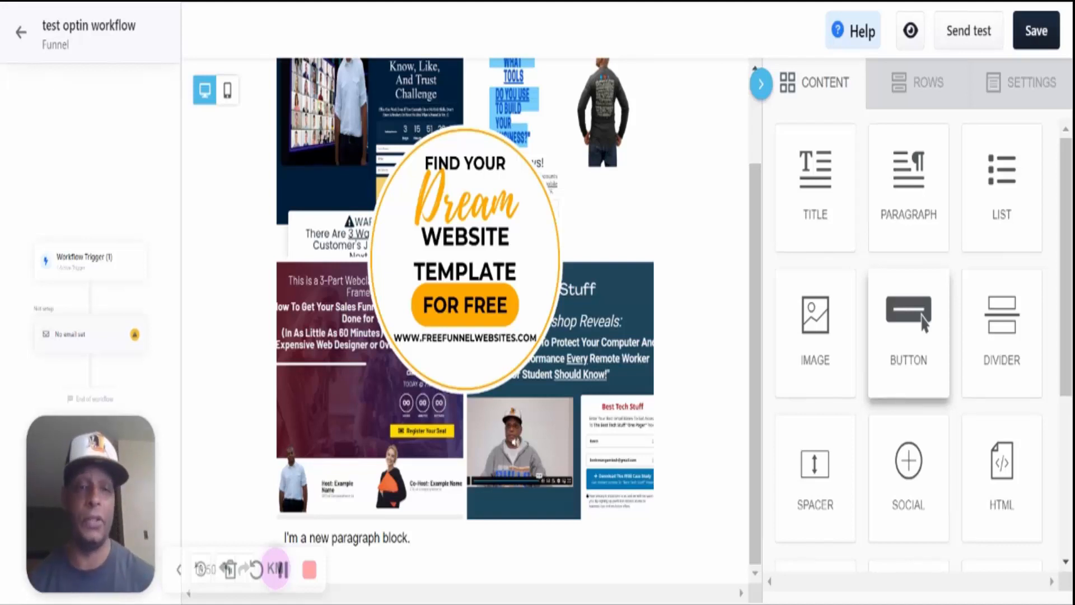
# - Add a blue Button block and move it below the paragraph text
pyautogui.moveTo(909, 327); pyautogui.dragTo(560, 532)
pyautogui.scroll(-1, 560, 546)
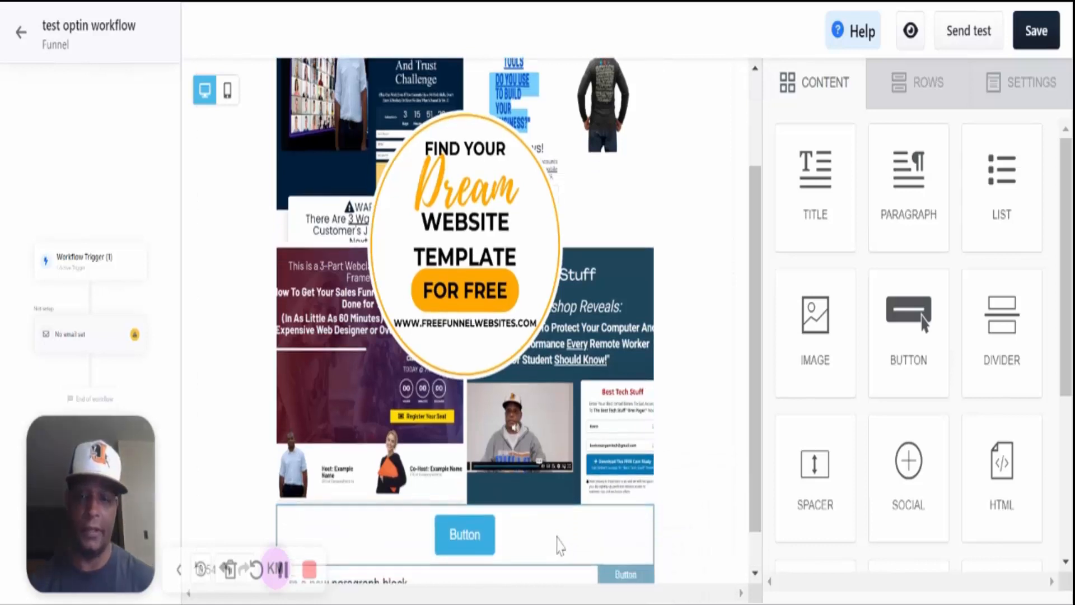
pyautogui.scroll(-1, 560, 546)
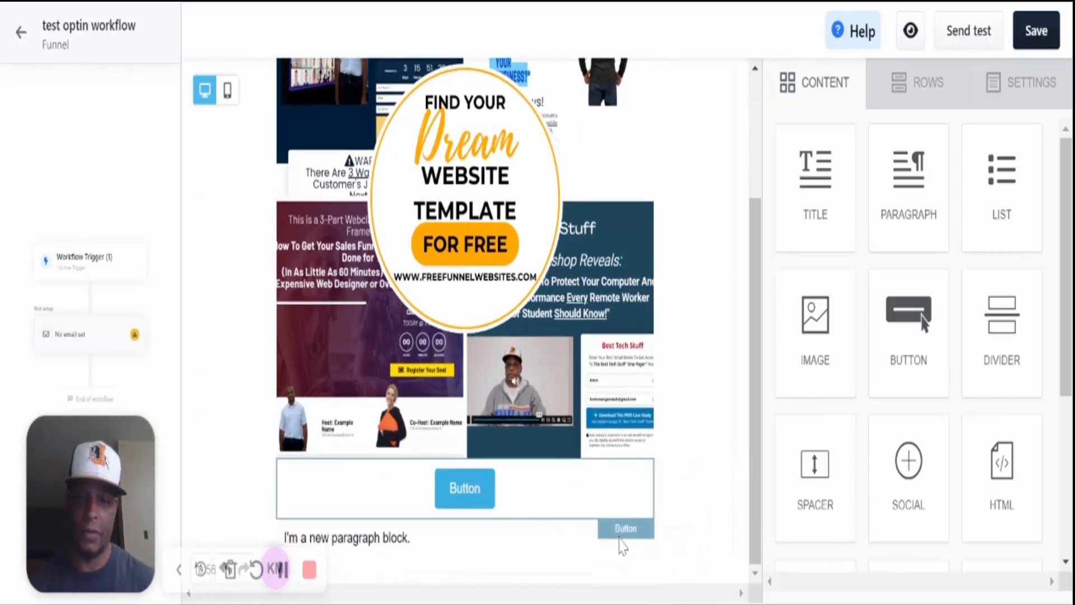
pyautogui.click(578, 512)
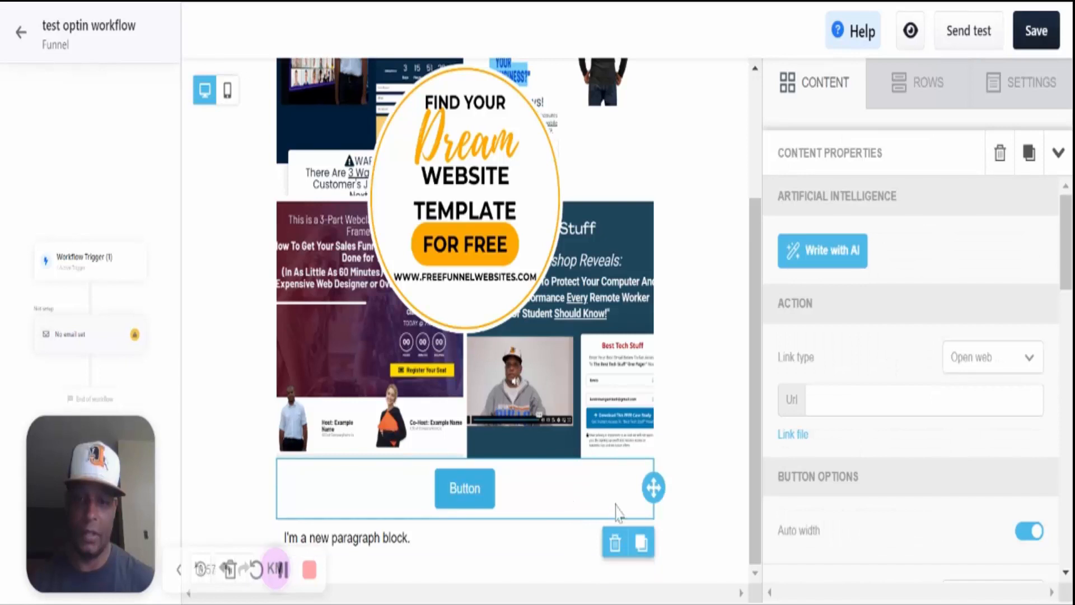
pyautogui.moveTo(653, 487); pyautogui.dragTo(649, 554)
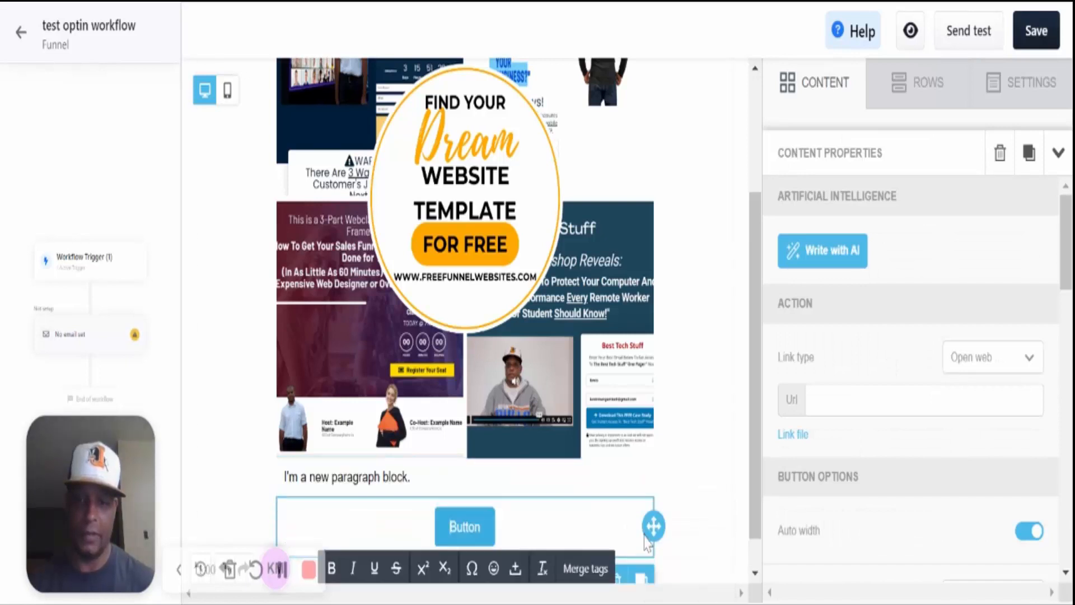
pyautogui.scroll(-1, 590, 401)
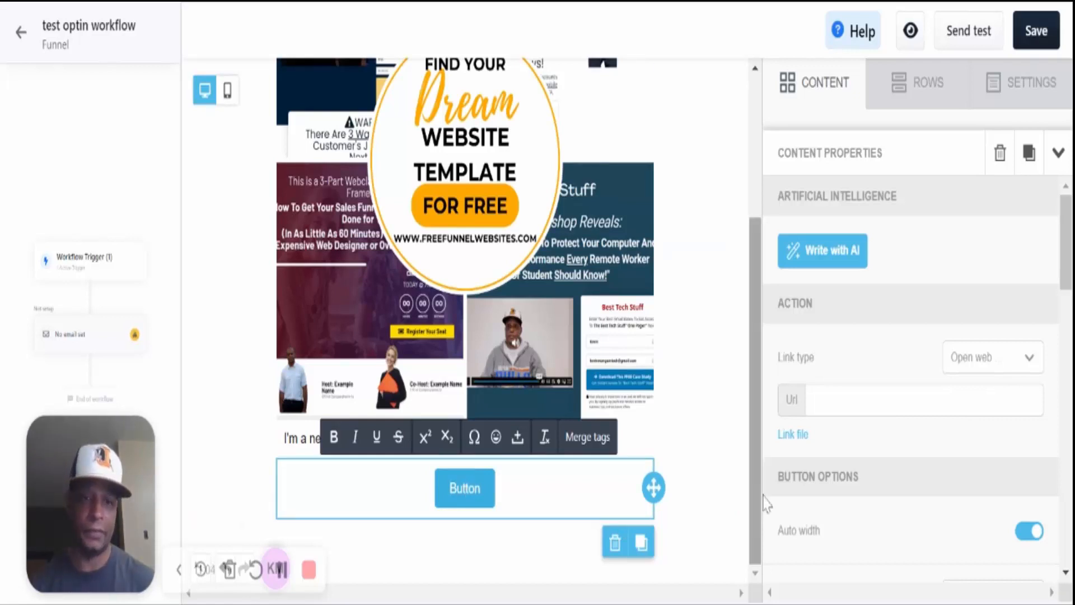
# - Look over the button's Url, link type and Button Options unchanged, then return to Content blocks
pyautogui.click(874, 399)
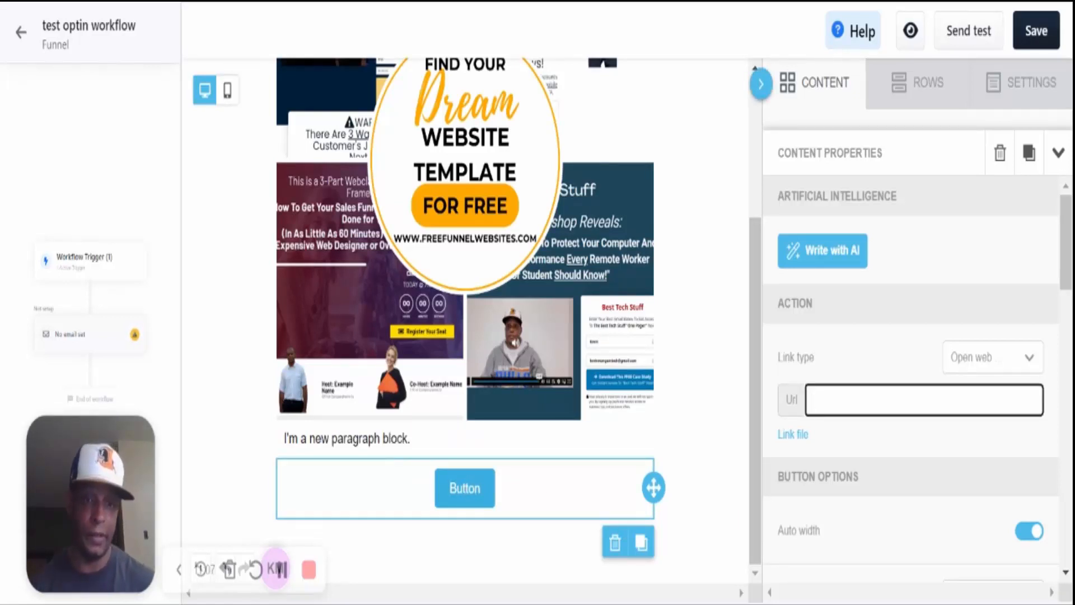
pyautogui.click(1029, 361)
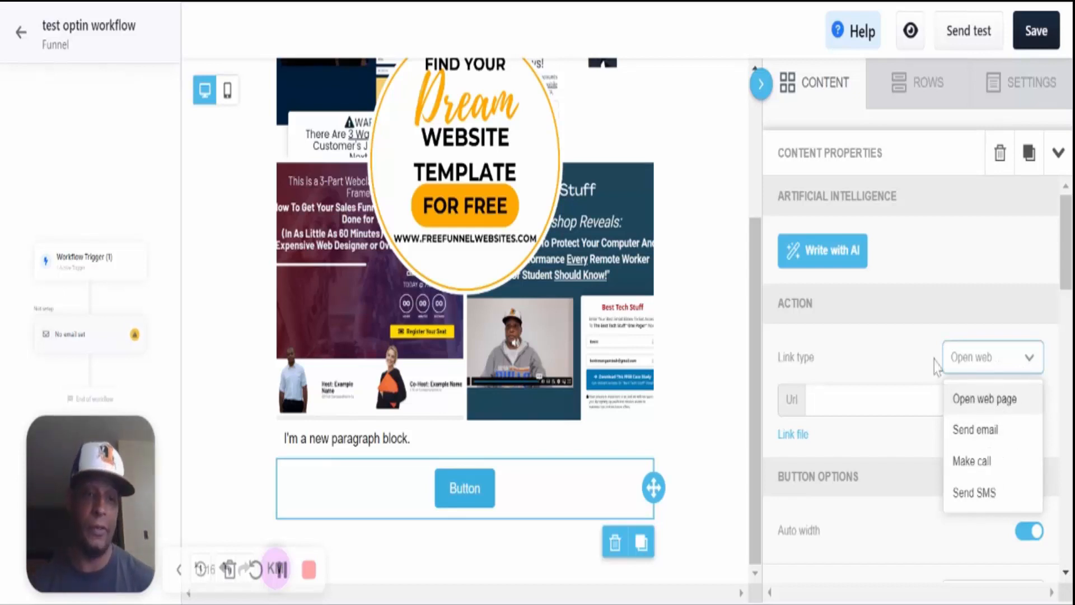
pyautogui.click(899, 351)
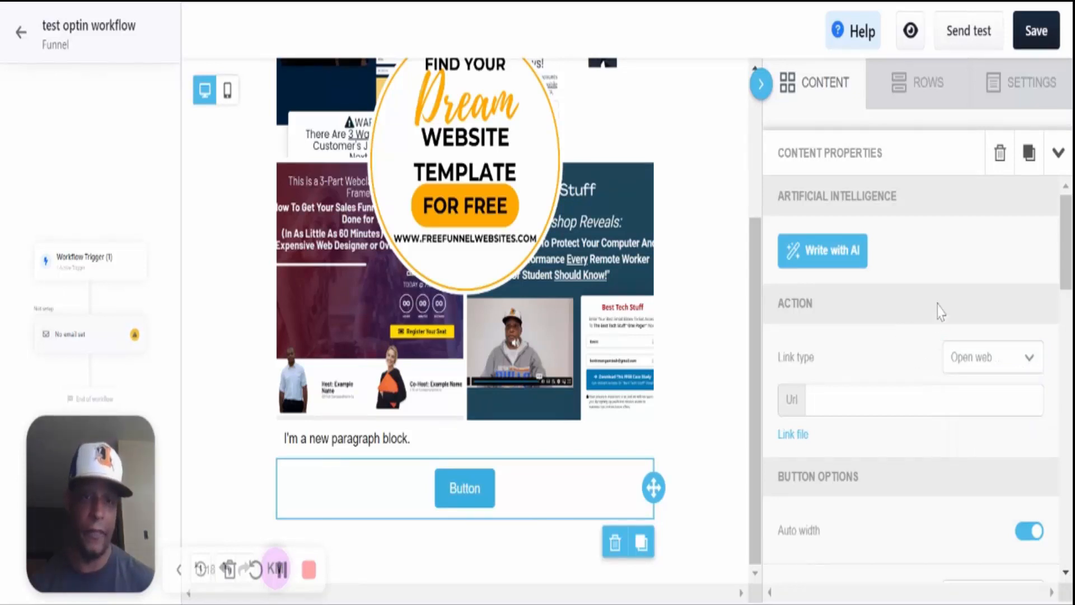
pyautogui.scroll(-4, 957, 347)
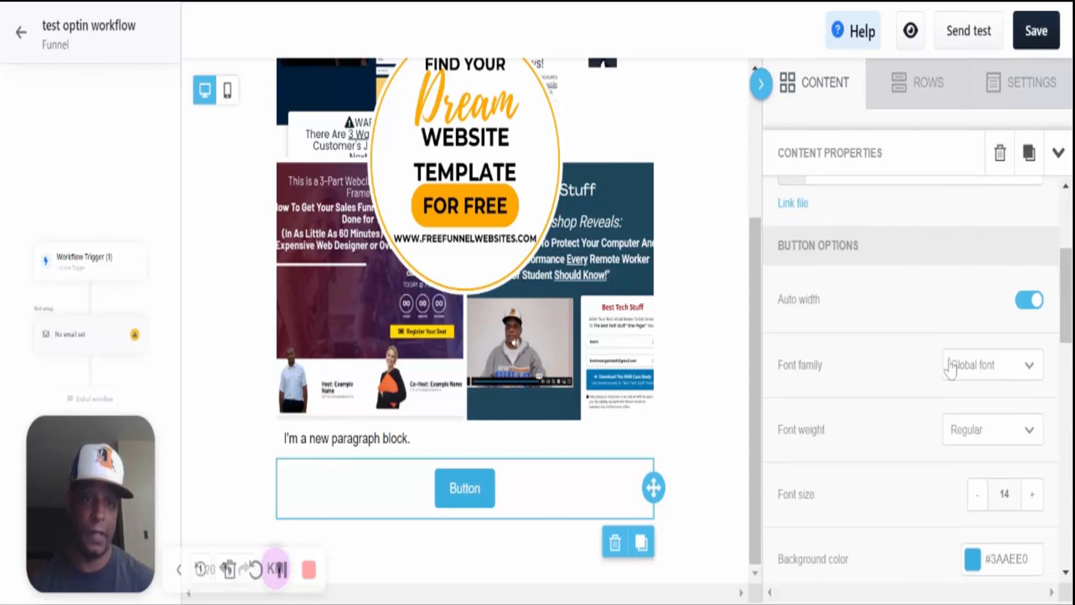
pyautogui.scroll(-10, 950, 369)
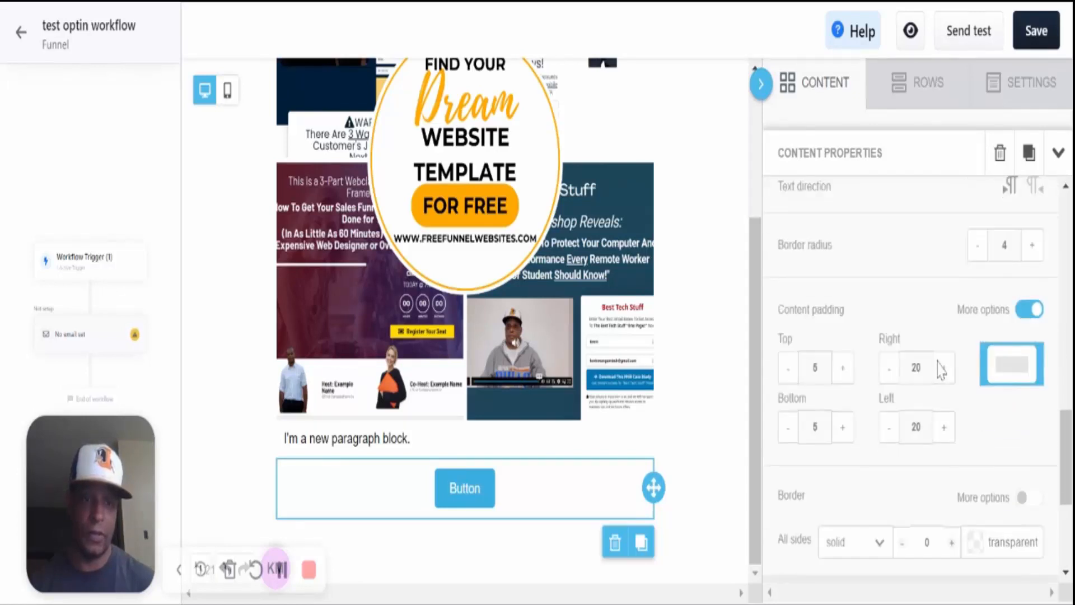
pyautogui.scroll(-3, 941, 370)
pyautogui.scroll(8, 934, 376)
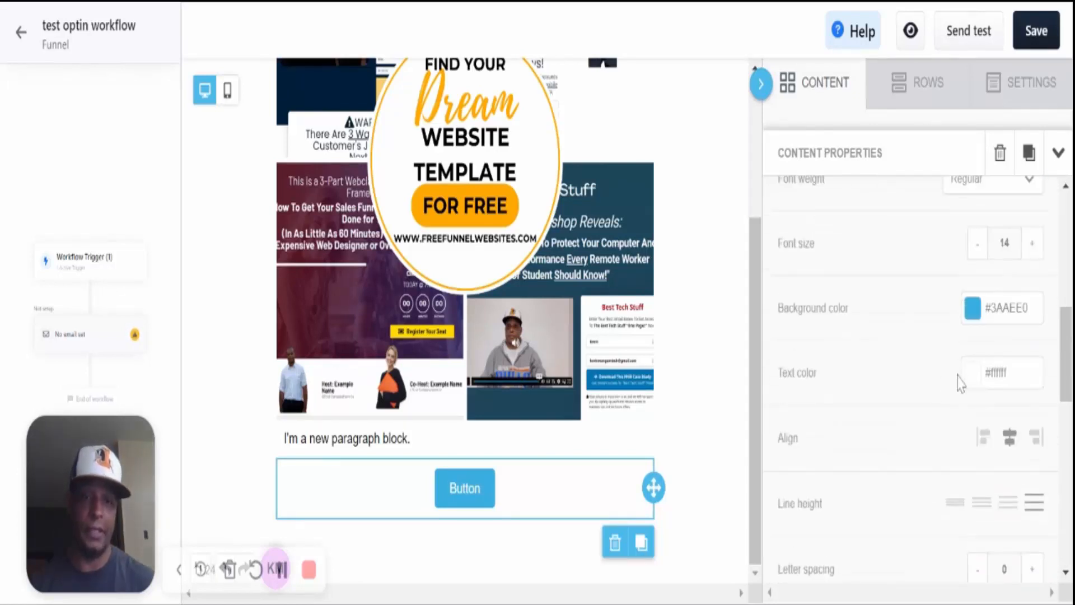
pyautogui.scroll(7, 992, 294)
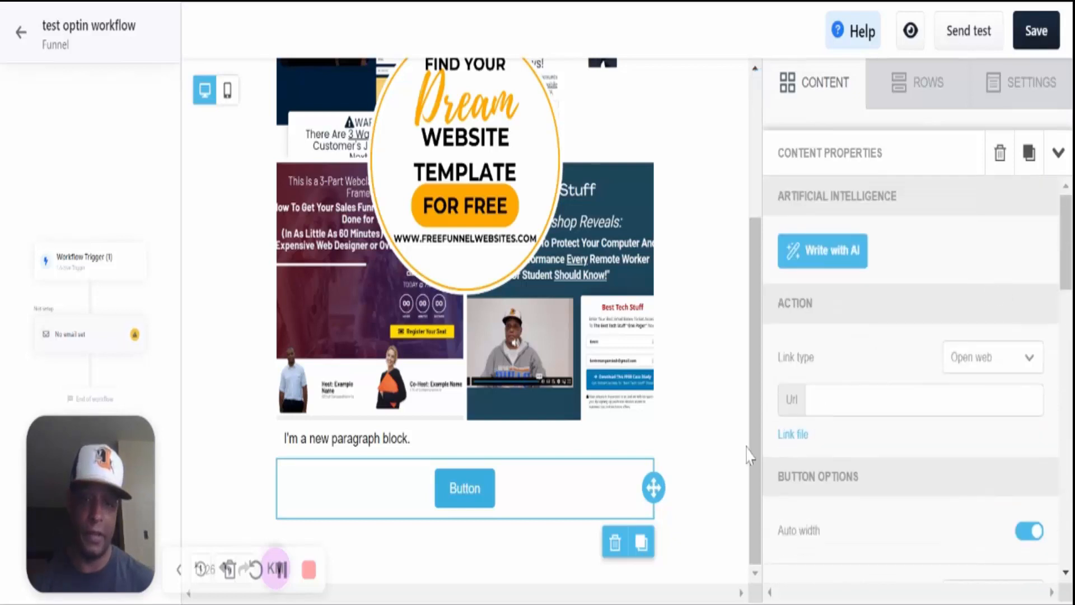
pyautogui.click(1058, 153)
pyautogui.scroll(-4, 890, 353)
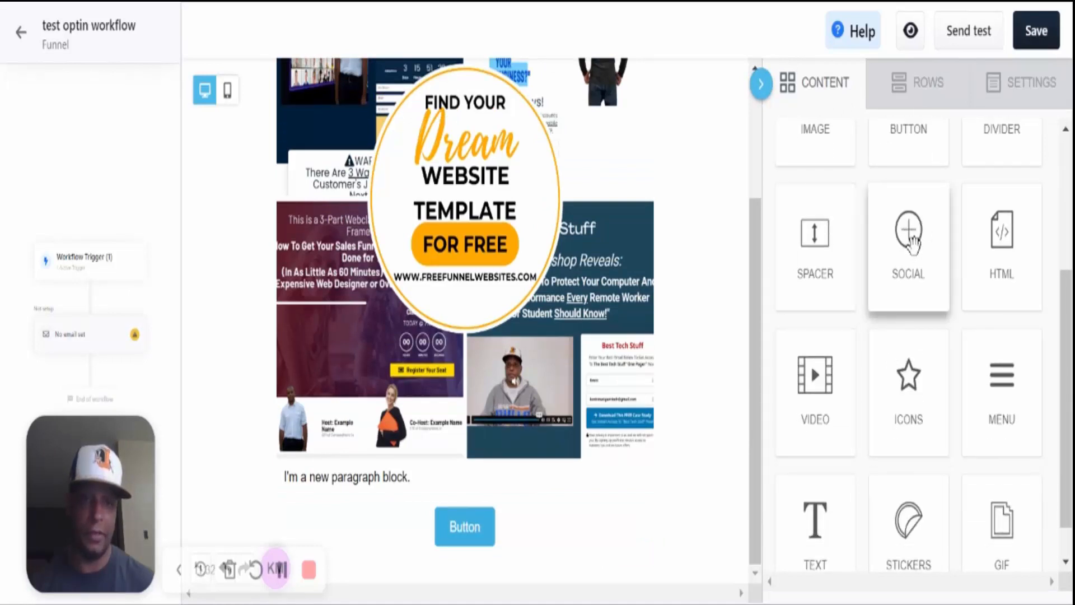
# - Place a social icons block below the button and add TikTok to Facebook, Twitter, Instagram, LinkedIn
pyautogui.moveTo(912, 244); pyautogui.dragTo(595, 552)
pyautogui.scroll(-1, 595, 562)
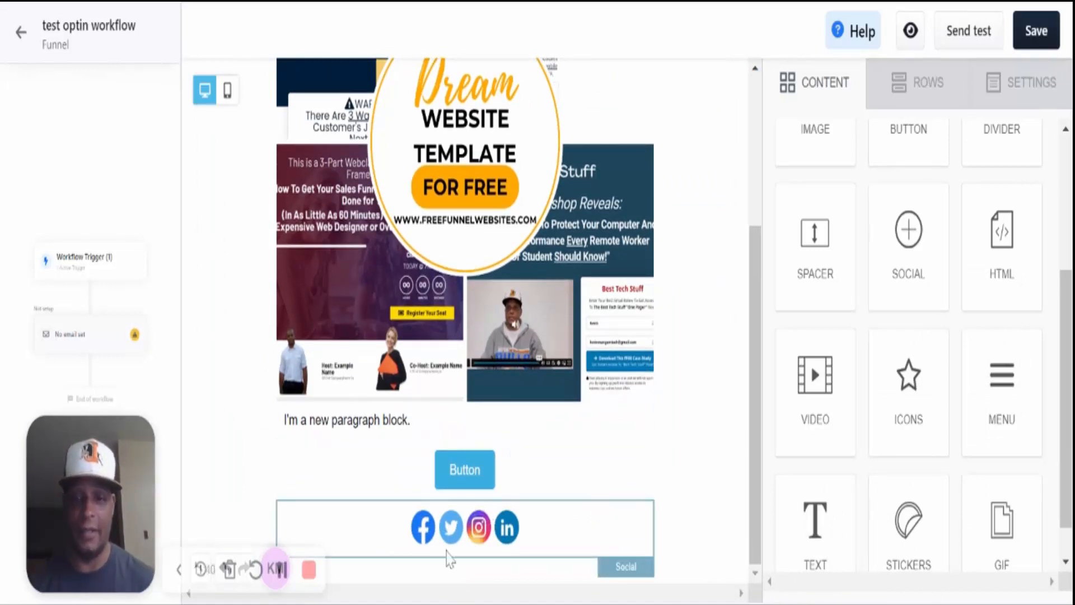
pyautogui.click(482, 541)
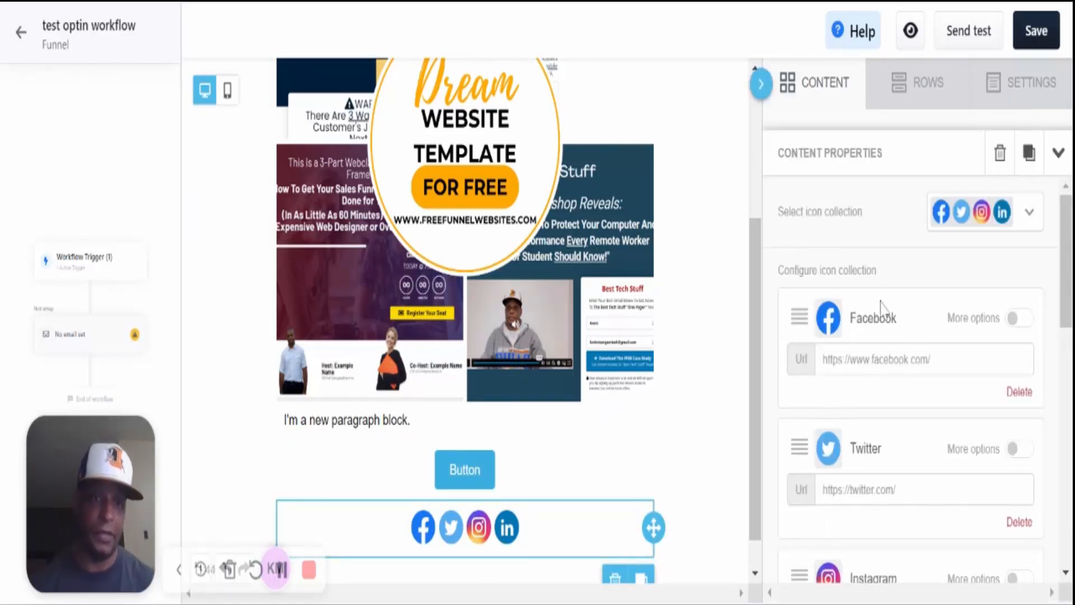
pyautogui.scroll(-4, 869, 340)
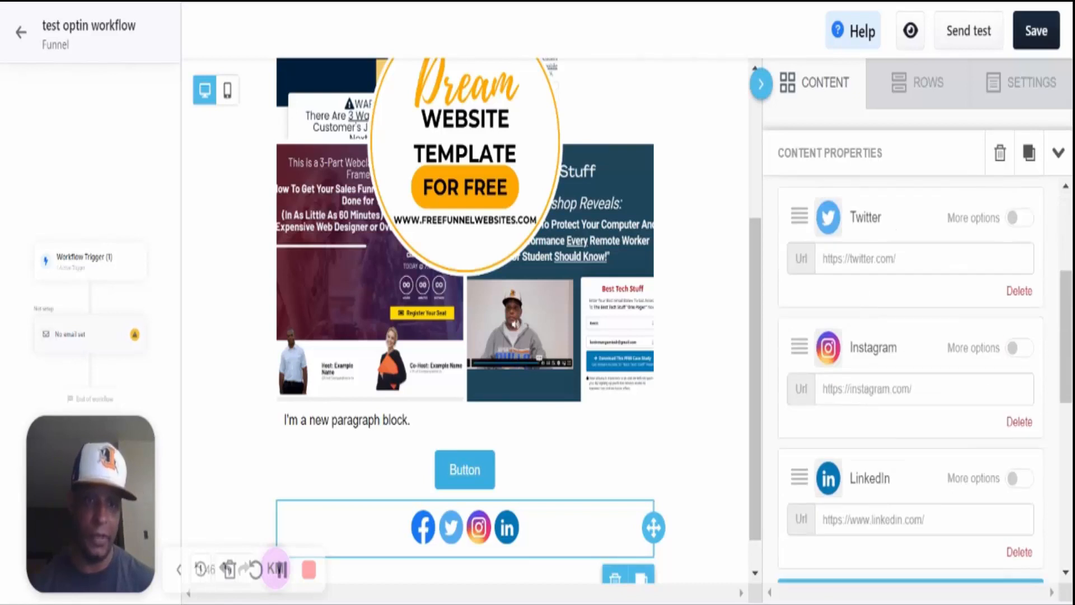
pyautogui.scroll(-4, 930, 486)
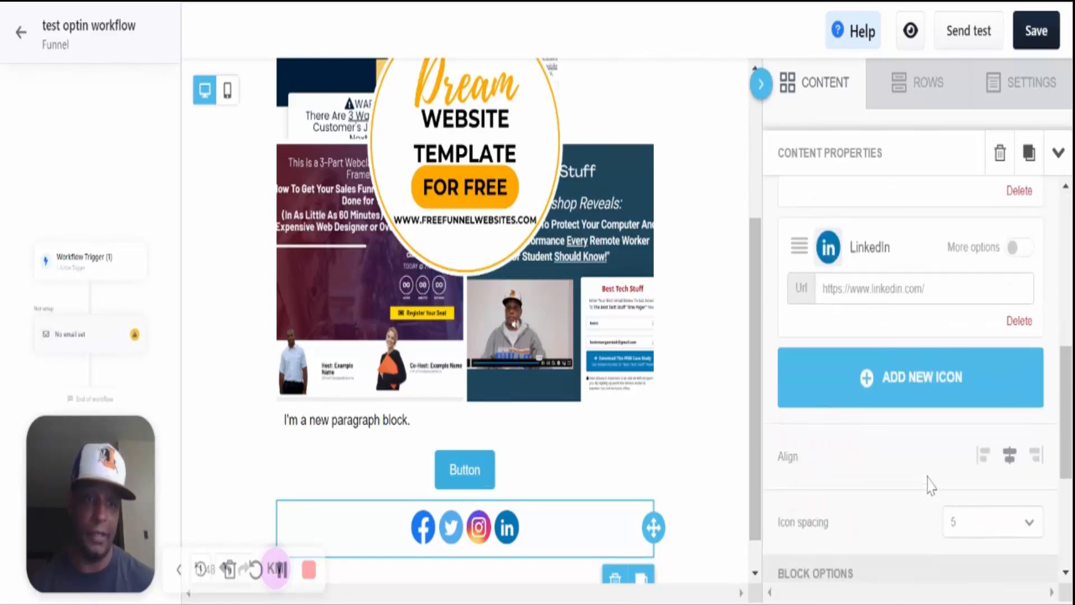
pyautogui.click(892, 383)
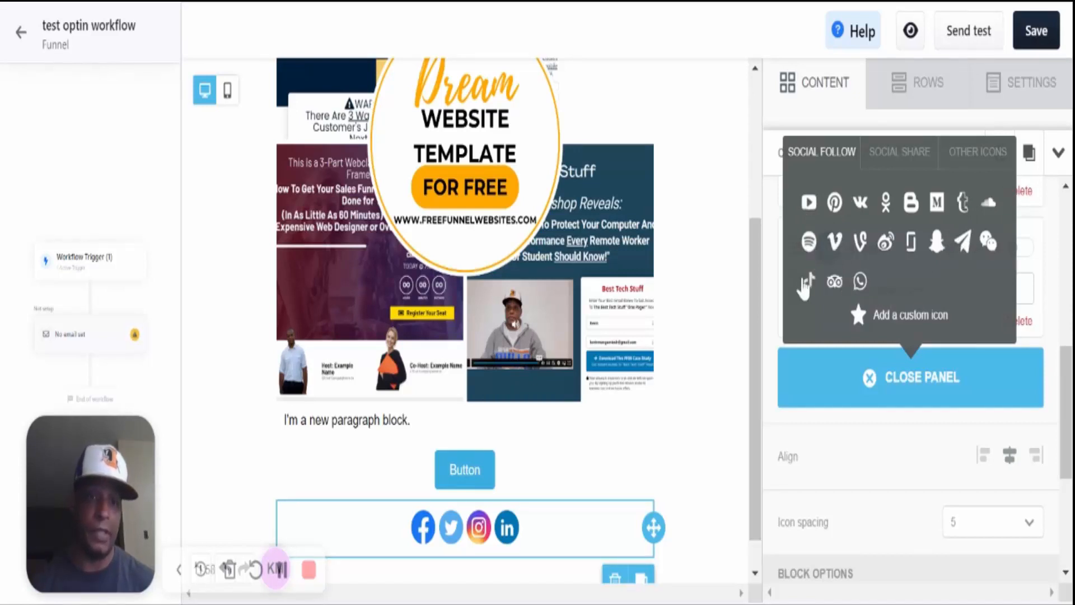
pyautogui.click(808, 282)
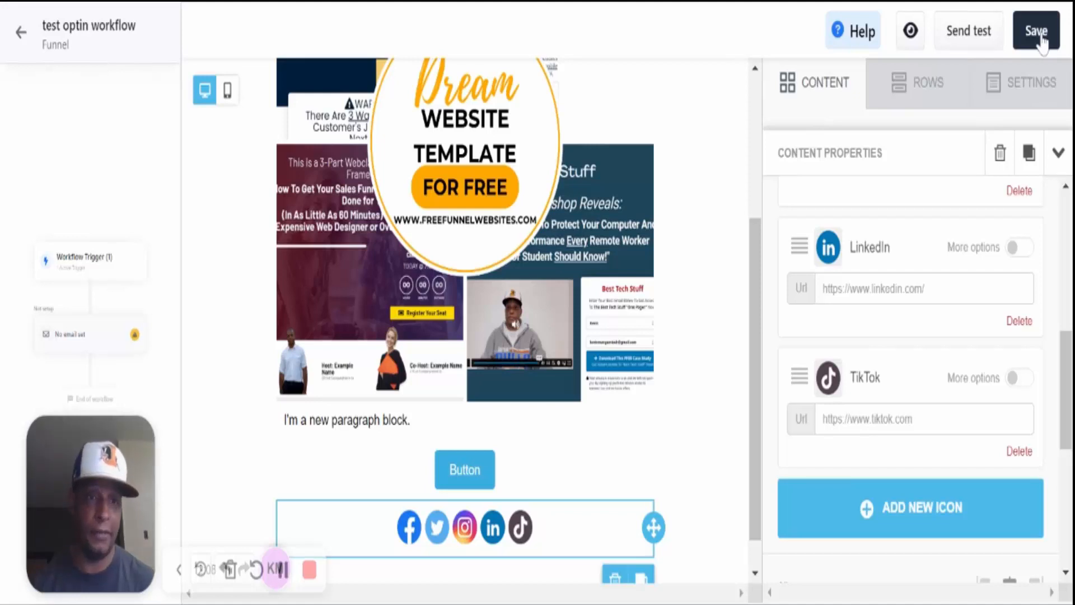
# - Save the welcome email and open the Send test email dialog
pyautogui.click(1039, 37)
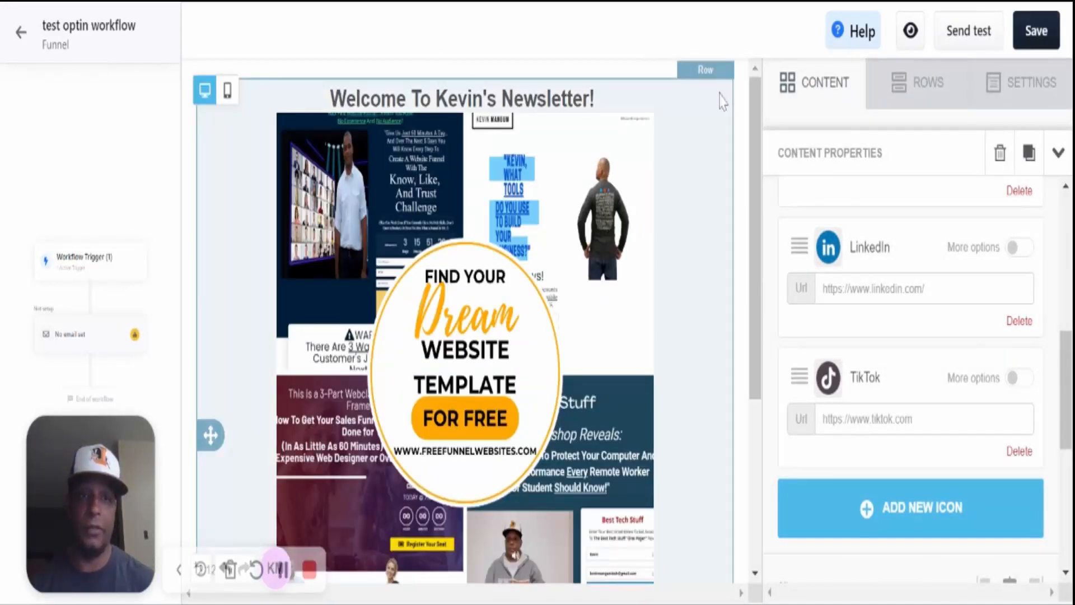
pyautogui.click(965, 38)
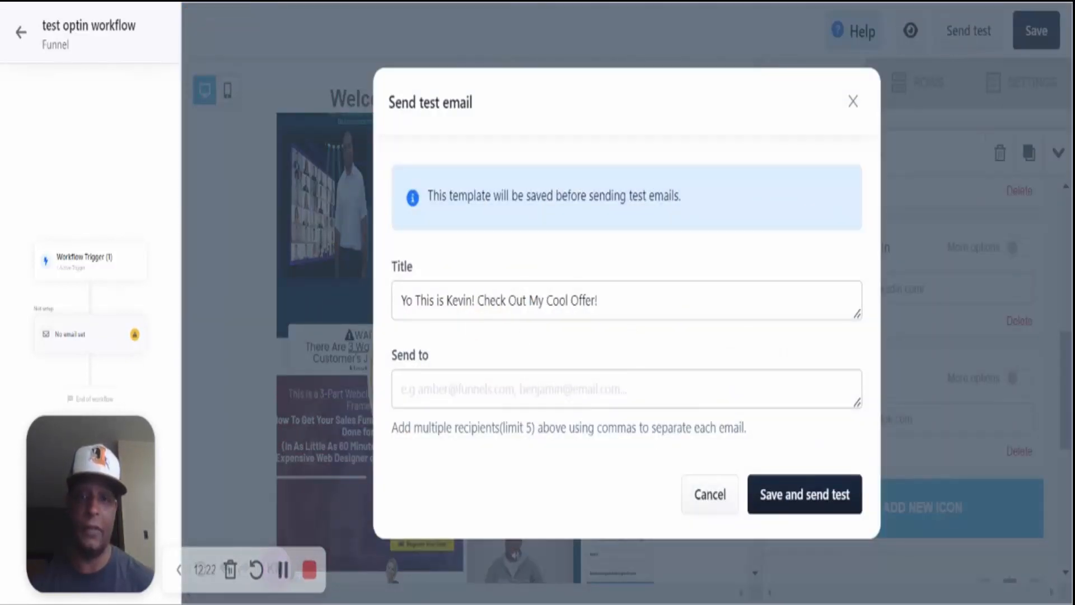
# - Enter the test recipient's e-mail address, save and send the test, then dismiss the confirmation
pyautogui.click(627, 388)
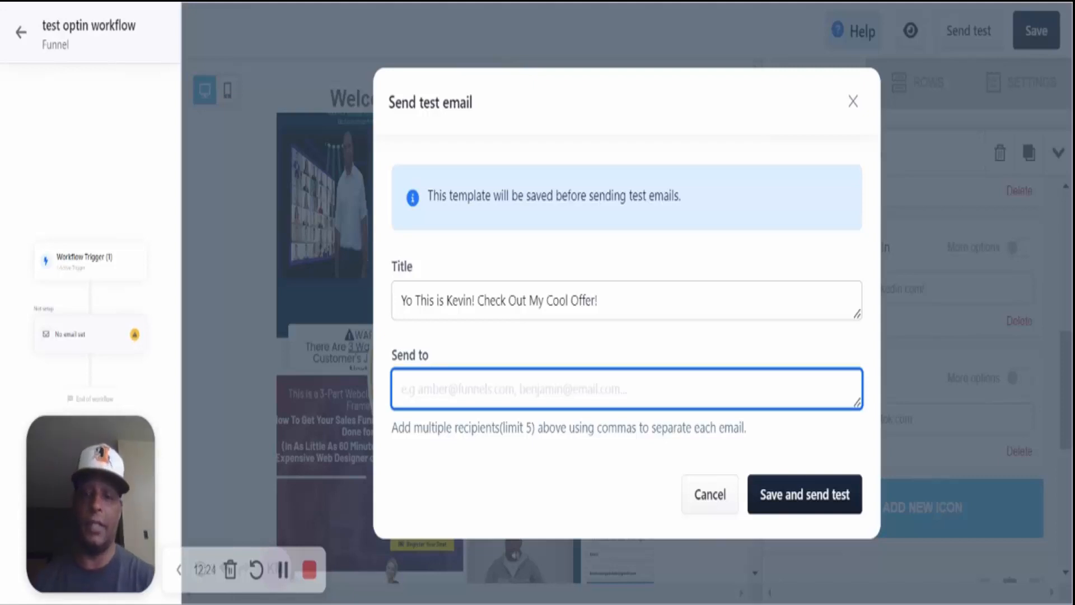
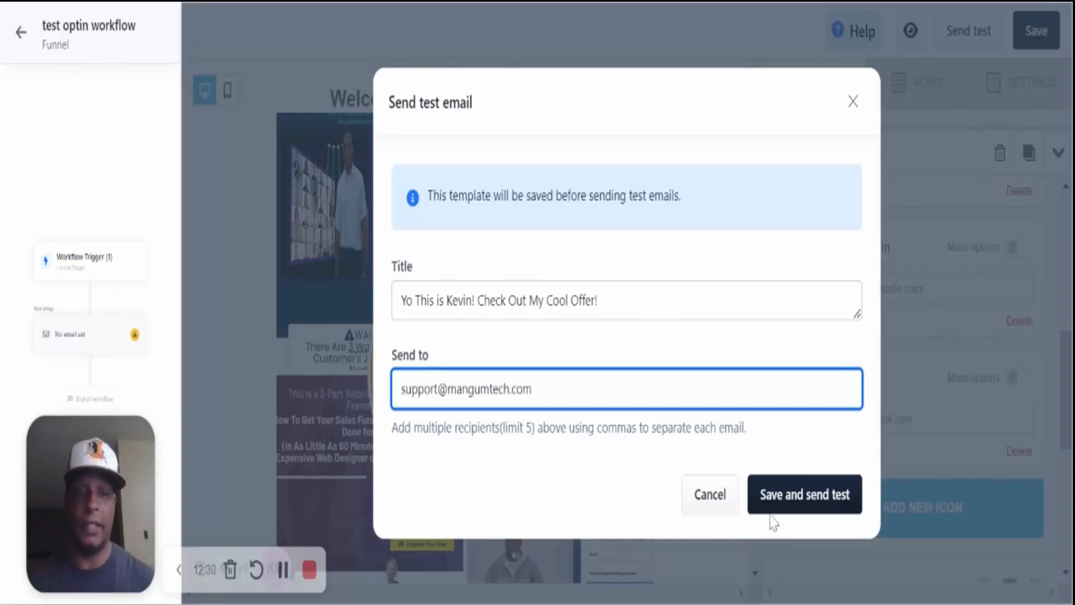
pyautogui.click(821, 502)
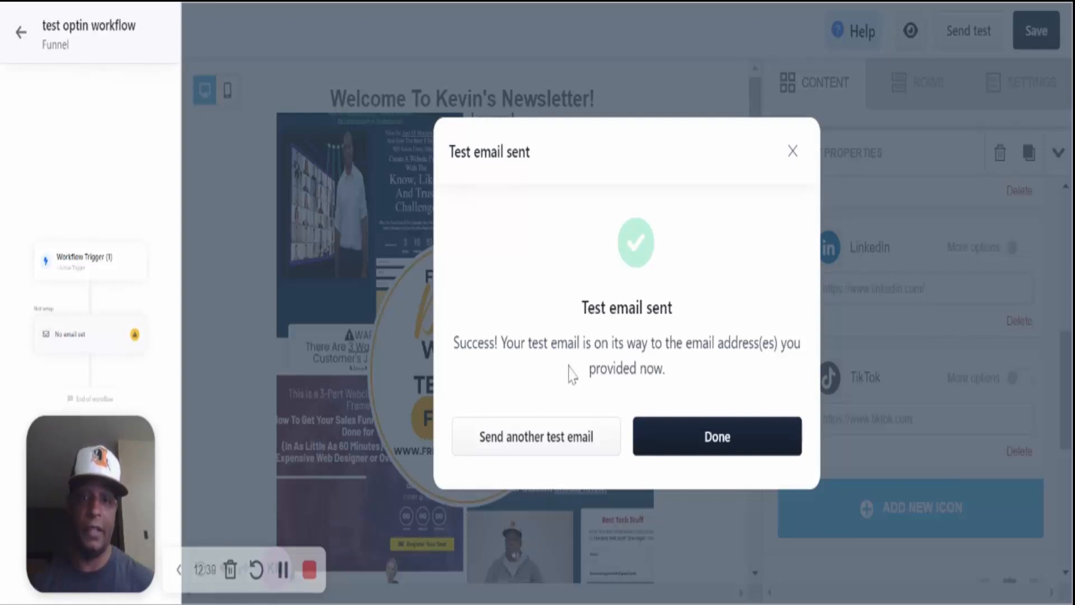
pyautogui.click(711, 442)
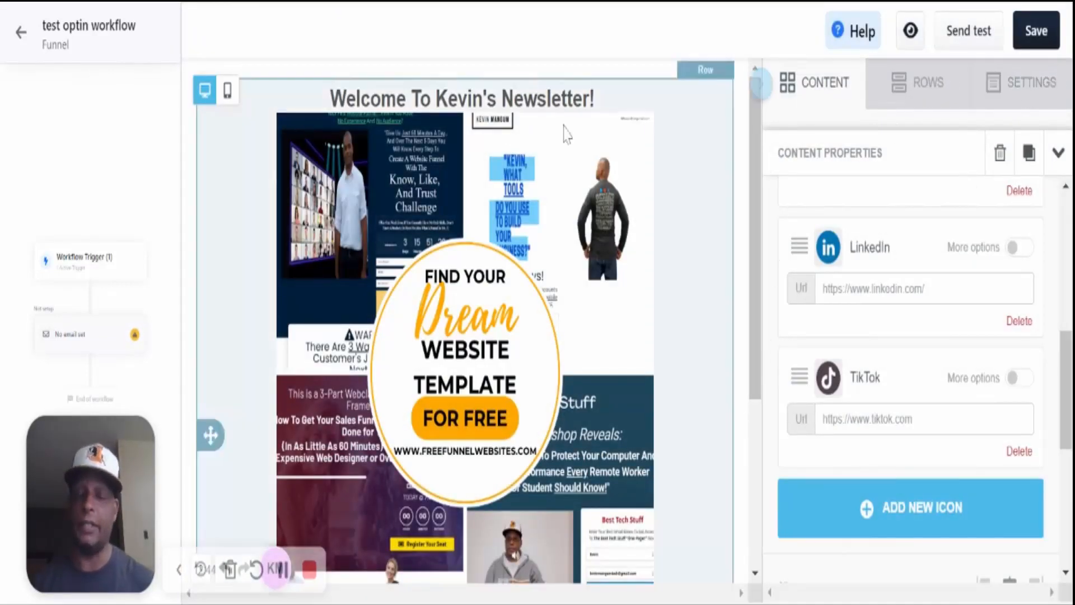
# - Return to the test optin workflow and reopen the Test Optin Welcome Email via Edit Email
pyautogui.click(21, 46)
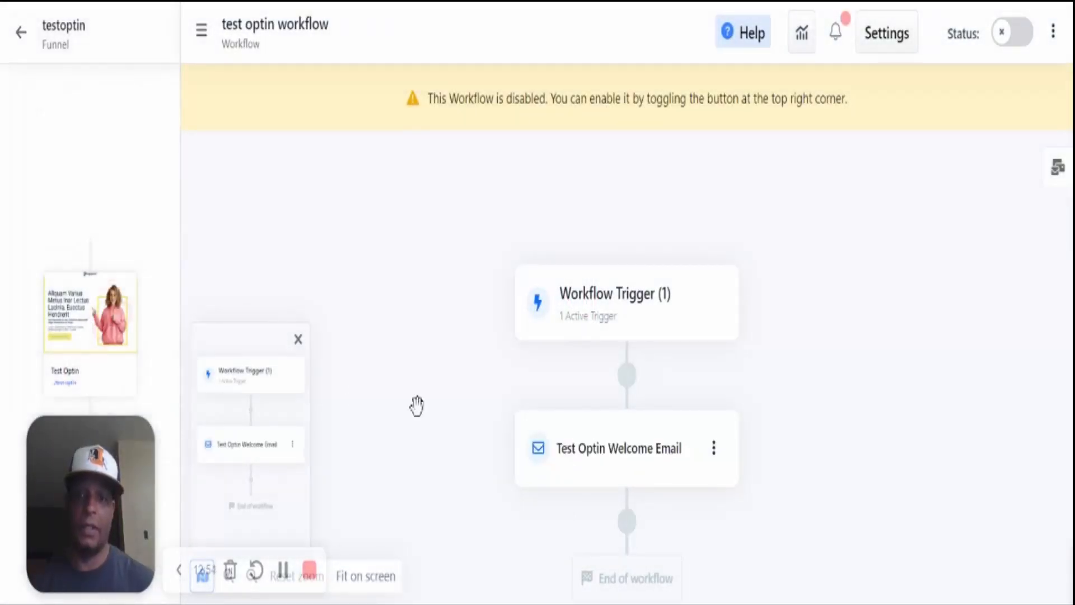
pyautogui.click(620, 454)
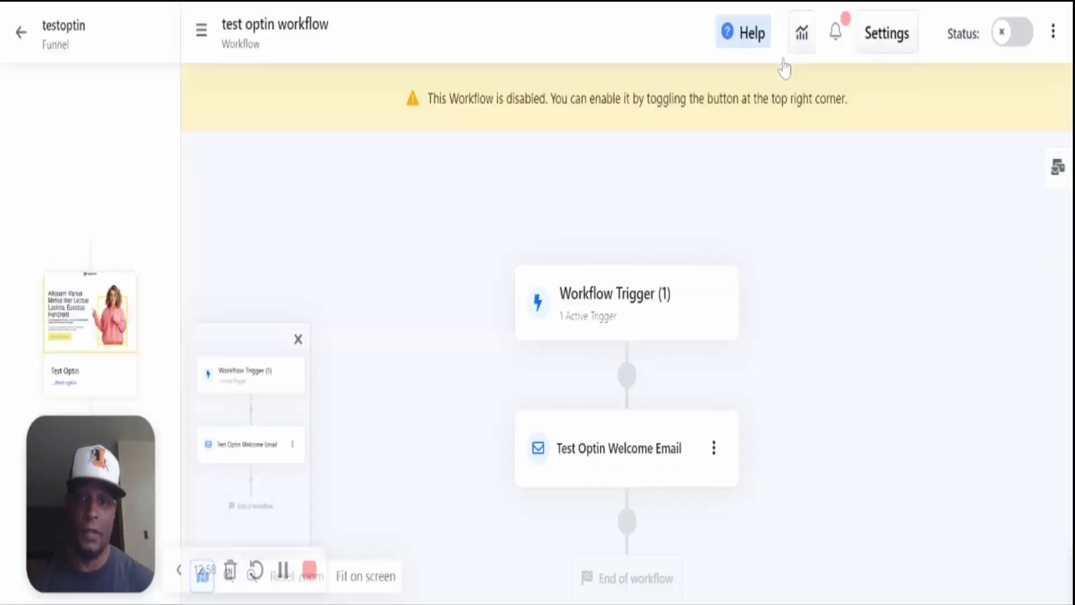
pyautogui.click(784, 60)
pyautogui.click(715, 450)
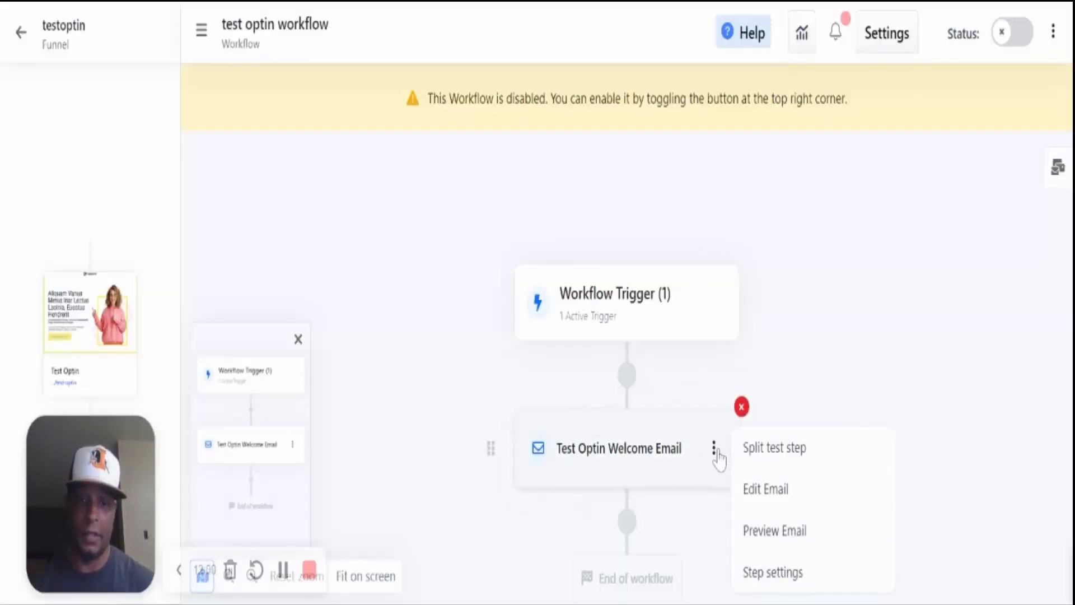
pyautogui.click(750, 492)
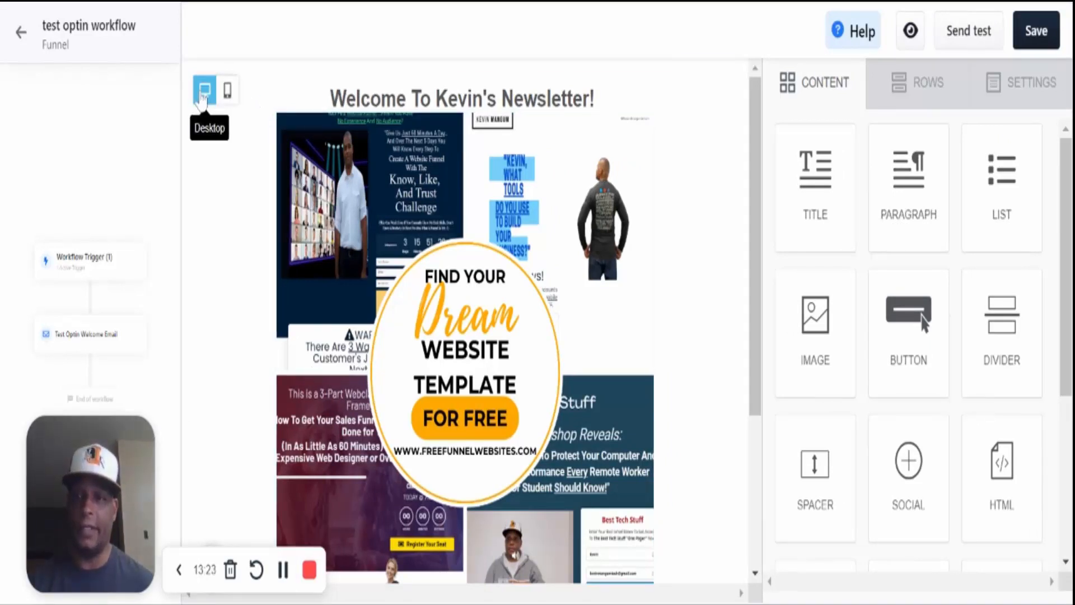
# - Check the welcome email in mobile preview, then leave the editor for the workflow canvas
pyautogui.click(228, 95)
pyautogui.scroll(-2, 423, 343)
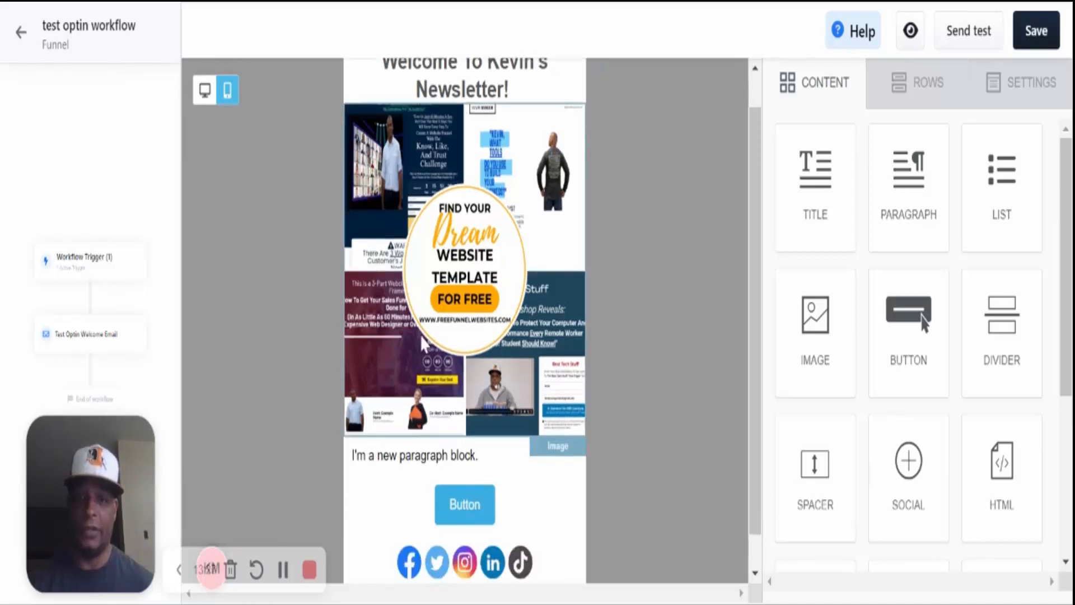
pyautogui.scroll(2, 424, 343)
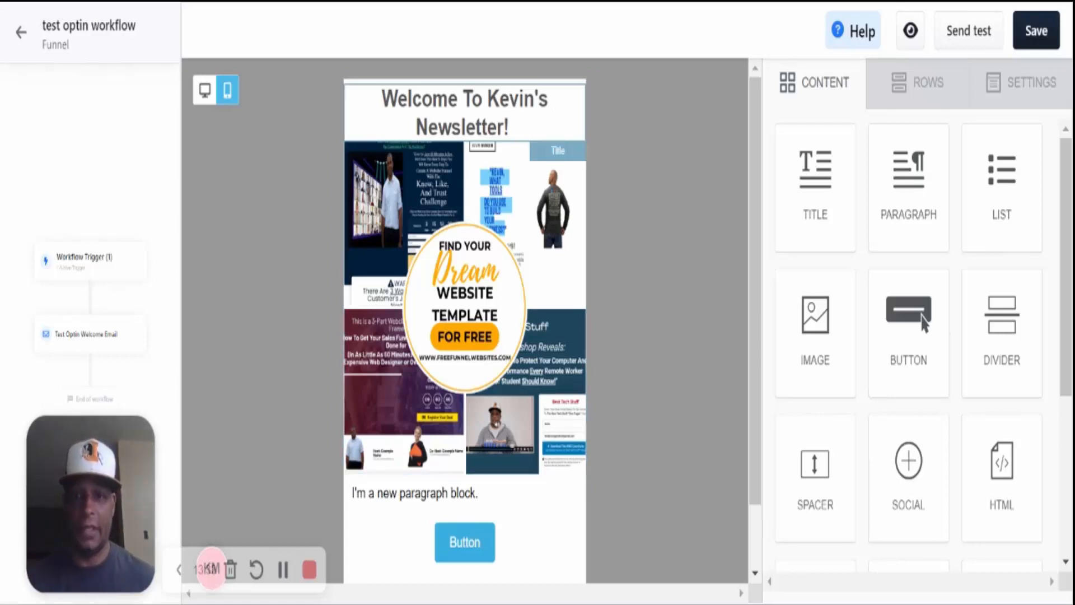
pyautogui.scroll(-3, 520, 582)
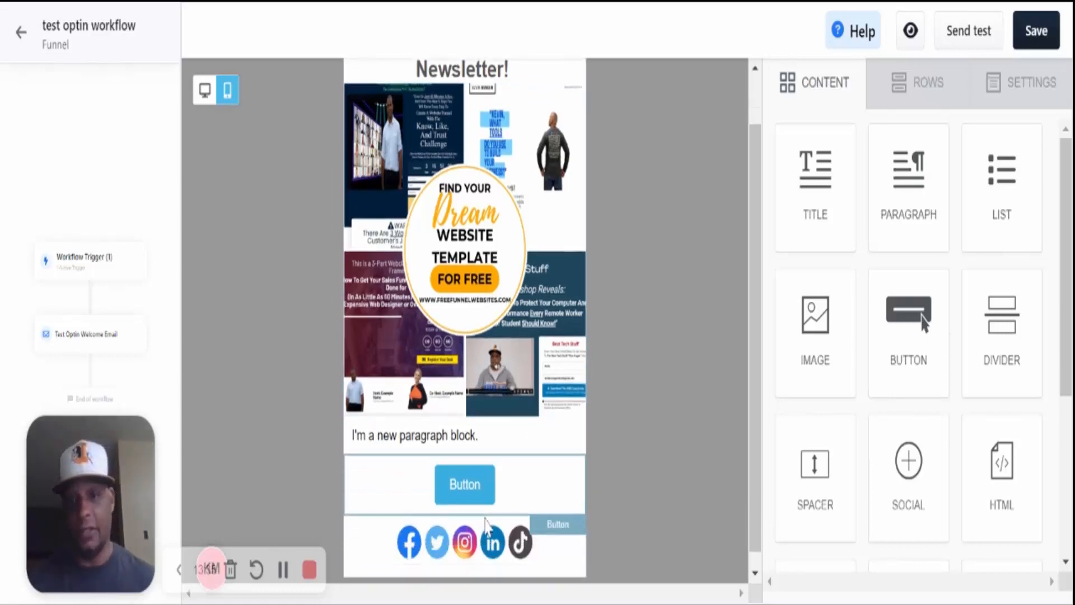
pyautogui.scroll(1, 448, 448)
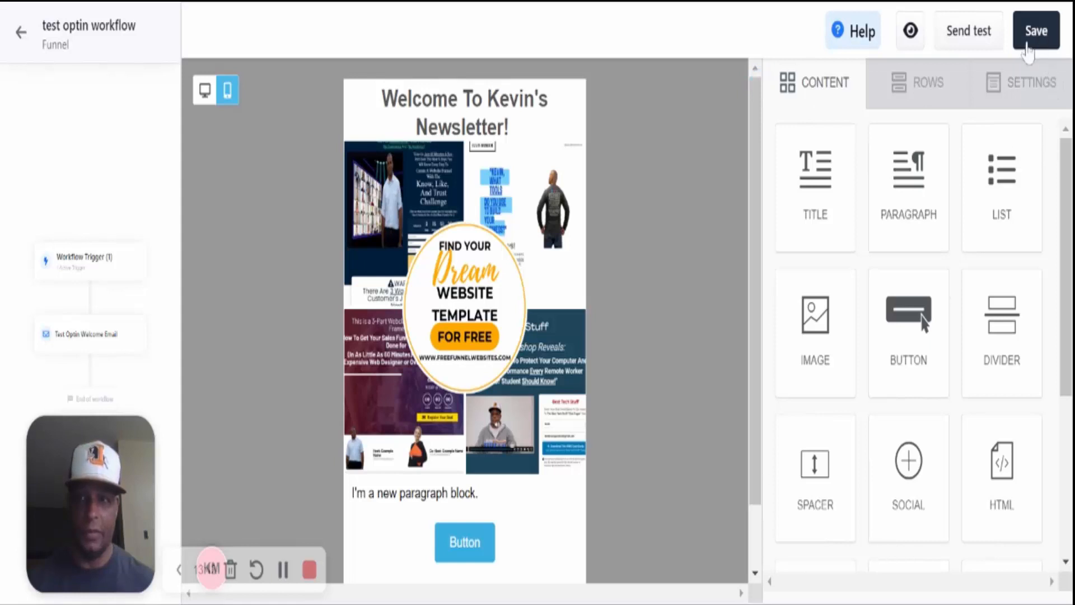
pyautogui.click(22, 36)
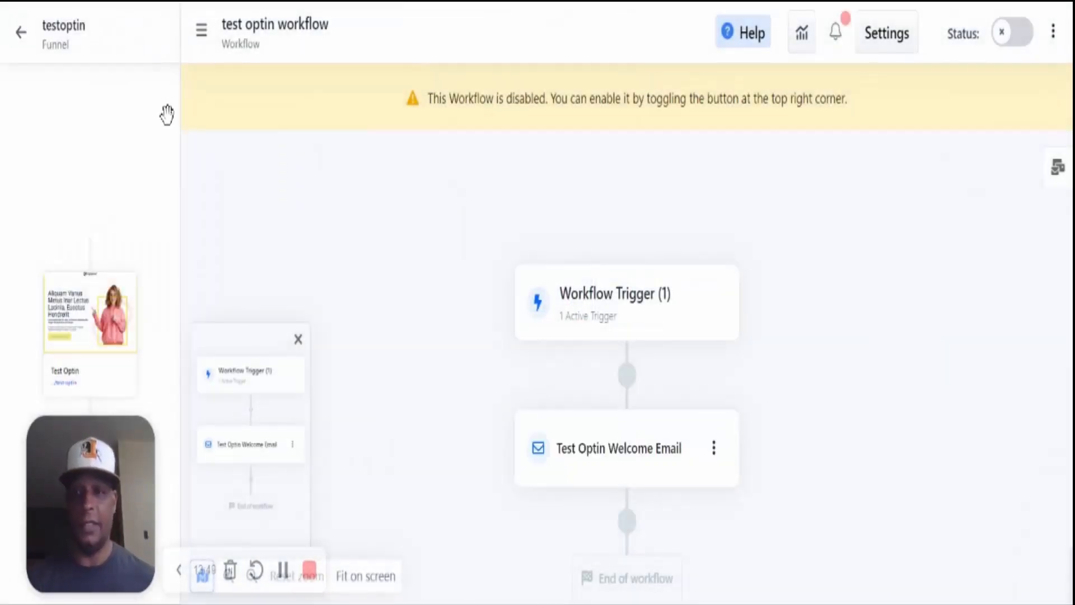
pyautogui.scroll(-3, 435, 261)
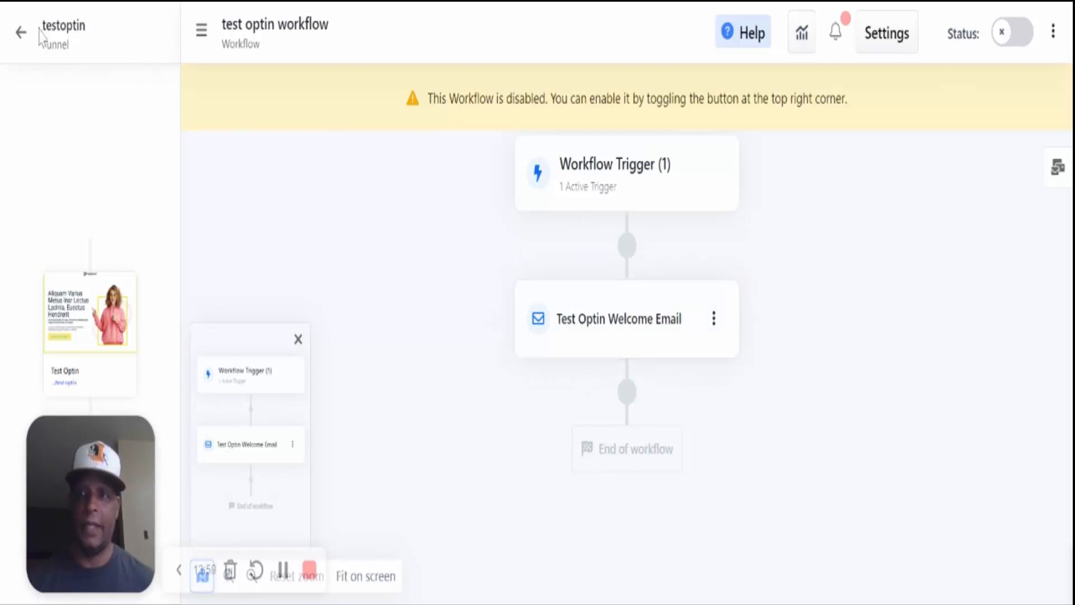
pyautogui.click(23, 35)
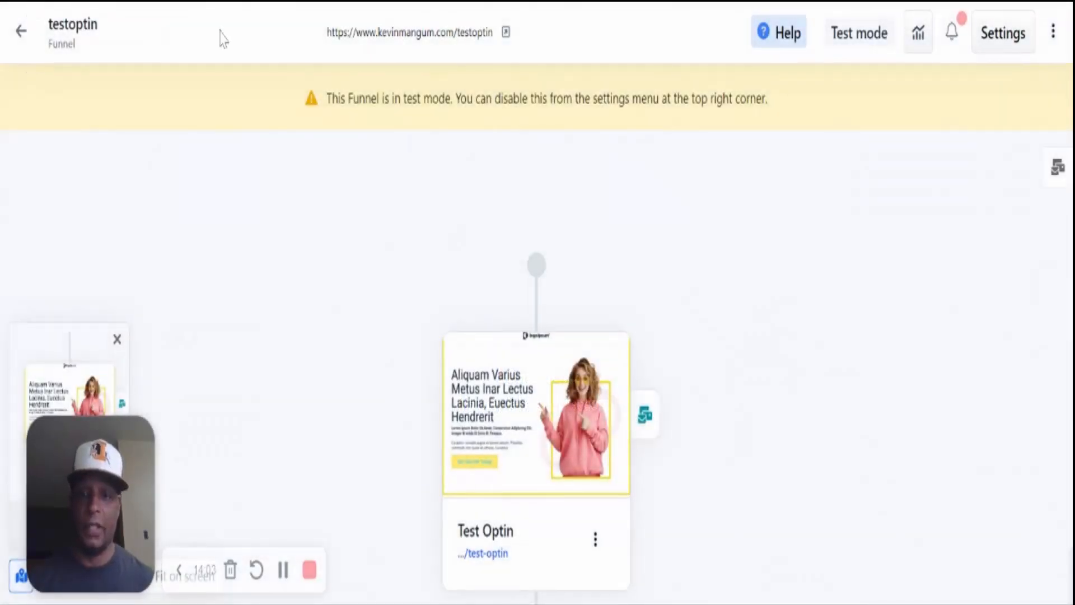
pyautogui.scroll(-3, 330, 184)
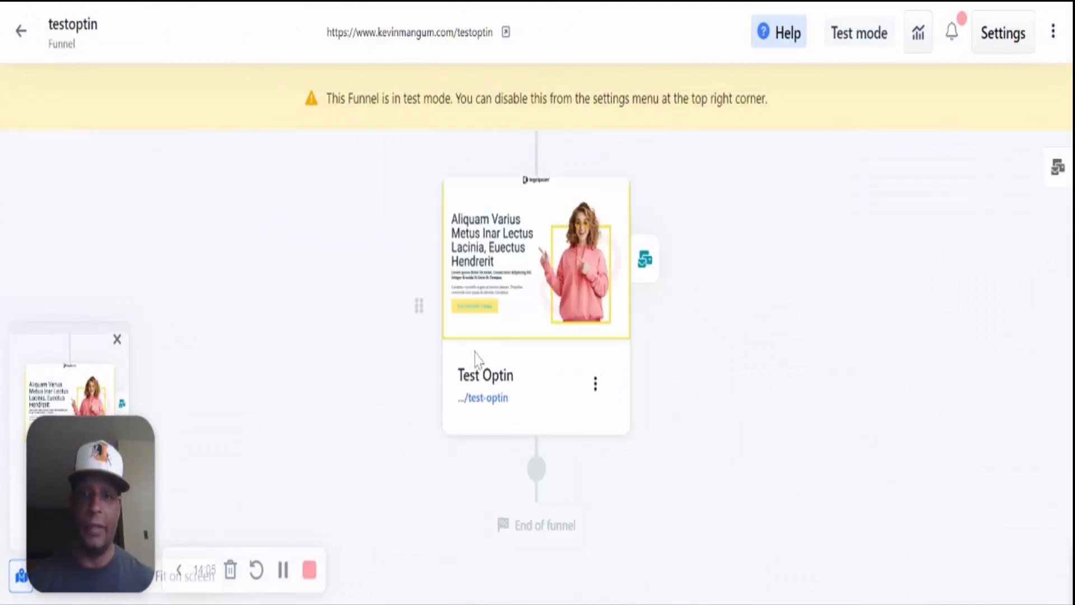
pyautogui.moveTo(509, 297)
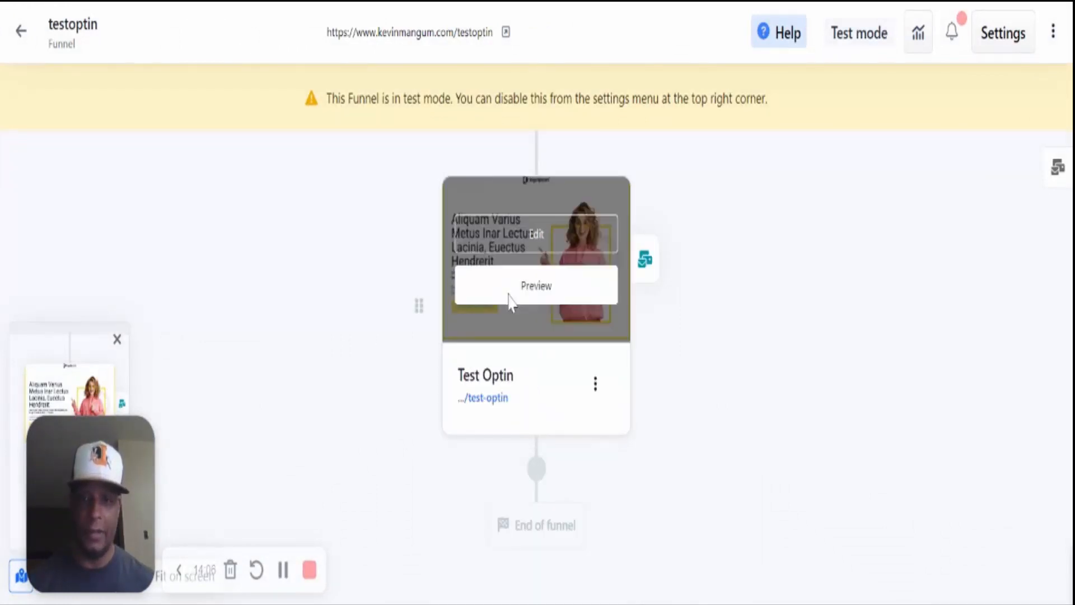
pyautogui.click(645, 263)
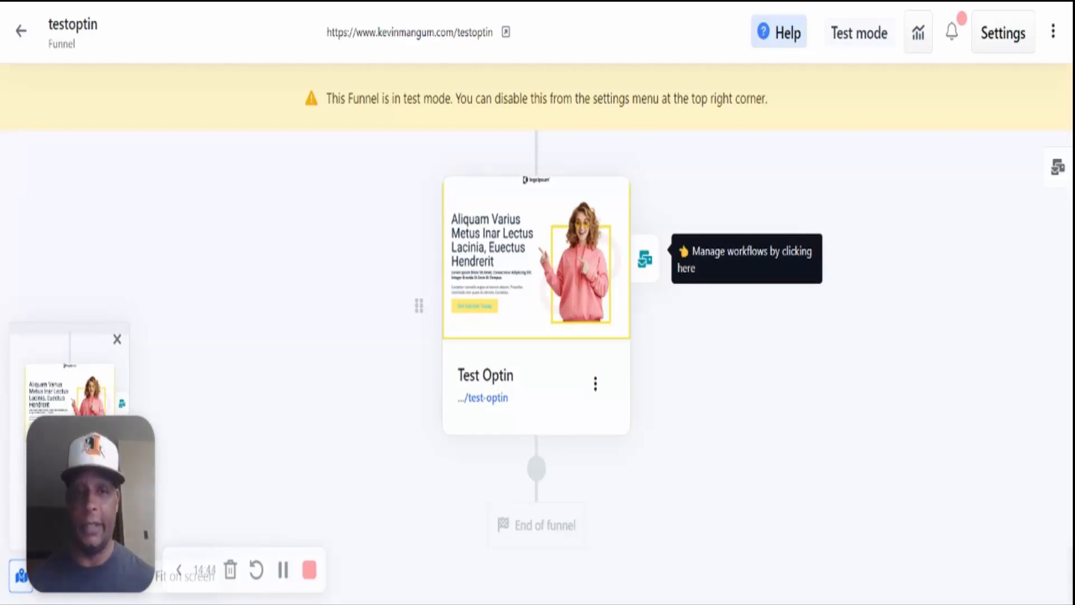
pyautogui.click(647, 268)
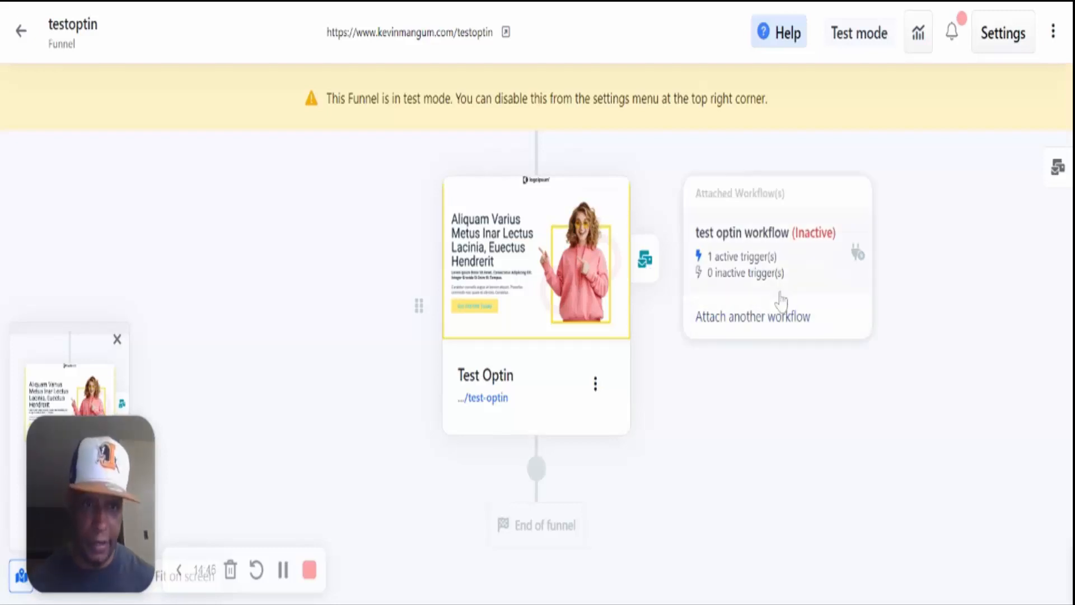
pyautogui.click(817, 238)
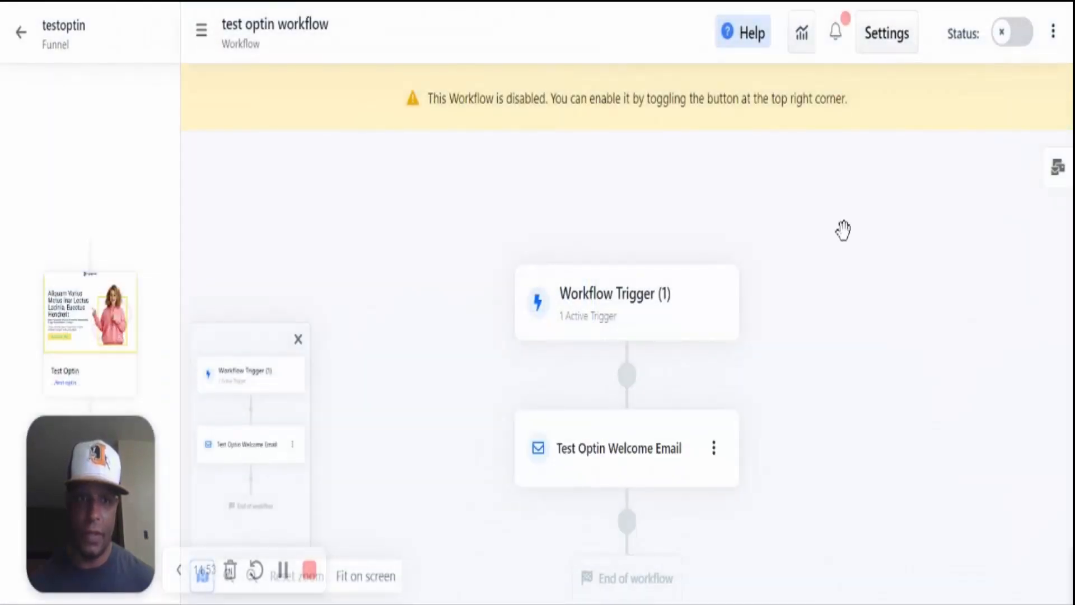
# - Enable the test optin workflow and confirm the testoptin funnel shows it Active with 1 trigger
pyautogui.click(1024, 47)
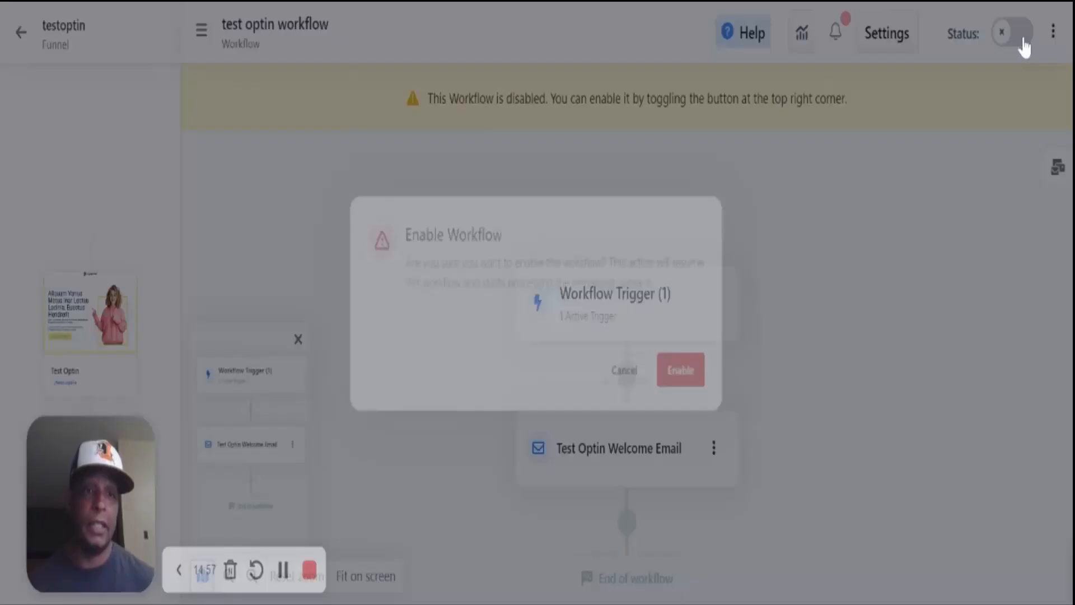
pyautogui.click(699, 376)
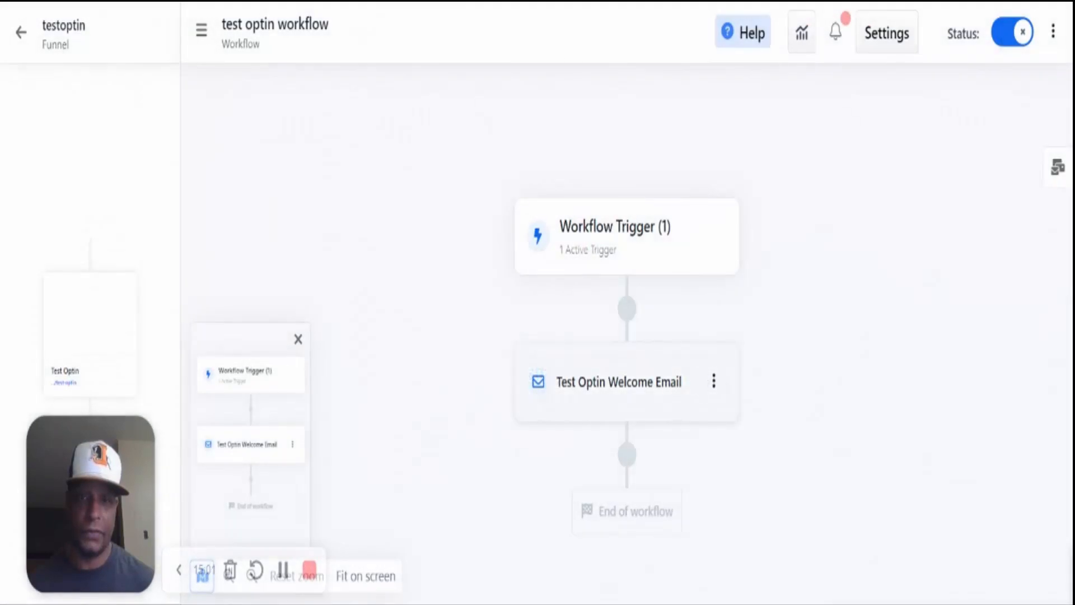
pyautogui.click(19, 35)
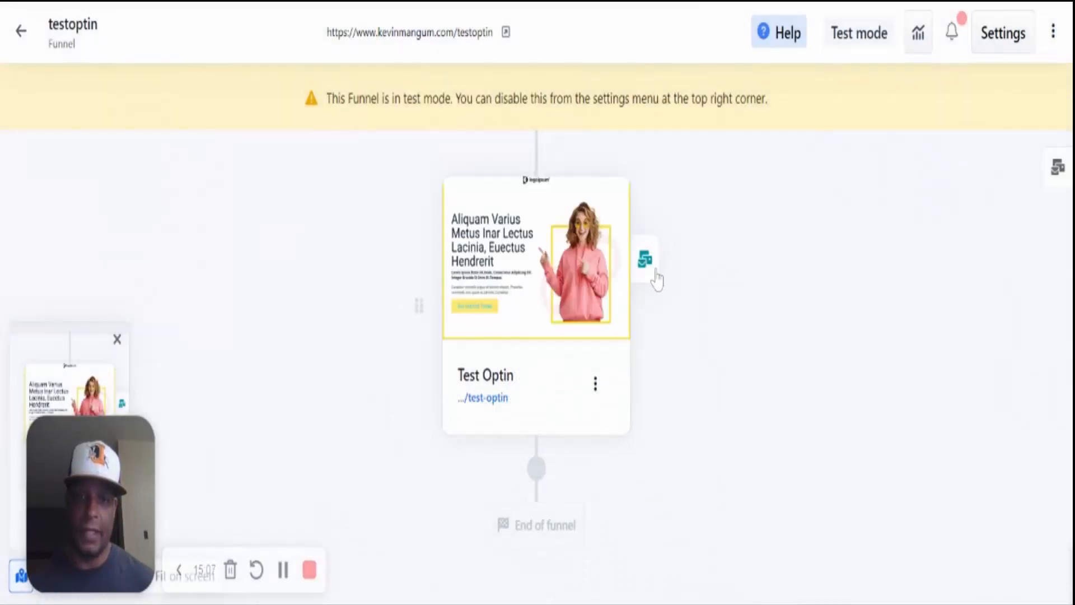
pyautogui.click(645, 260)
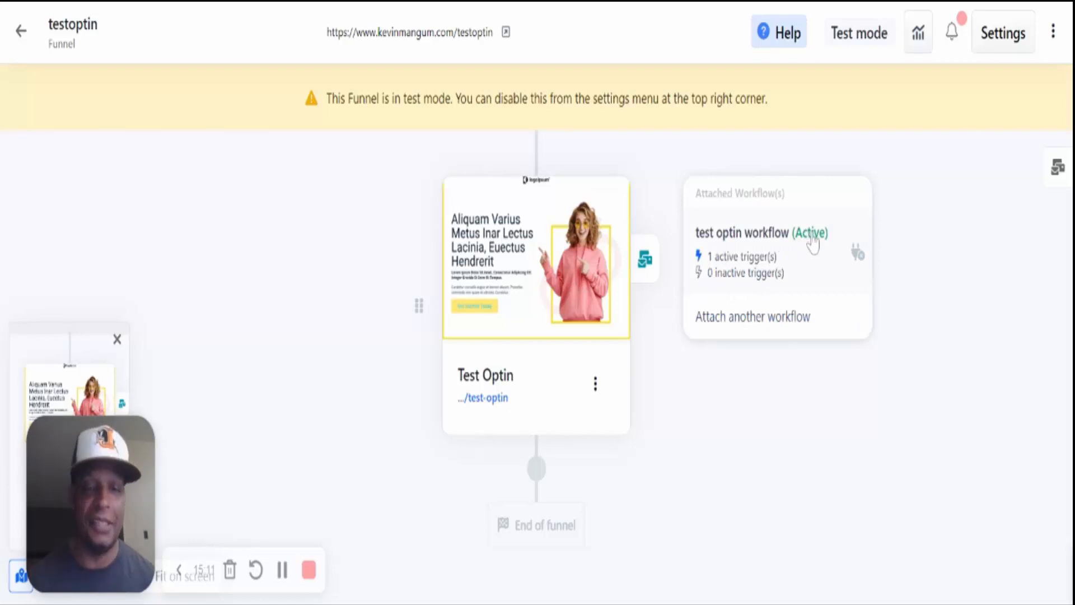
pyautogui.moveTo(559, 300)
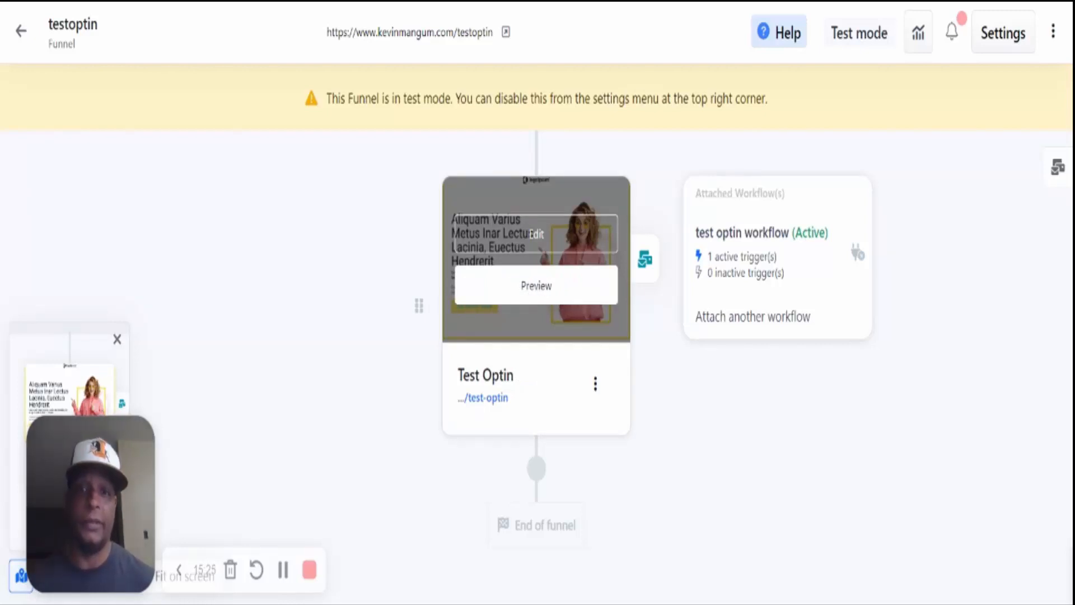
# - Open the Test Optin page in the editor and review it down to the Get Started Today button
pyautogui.click(561, 242)
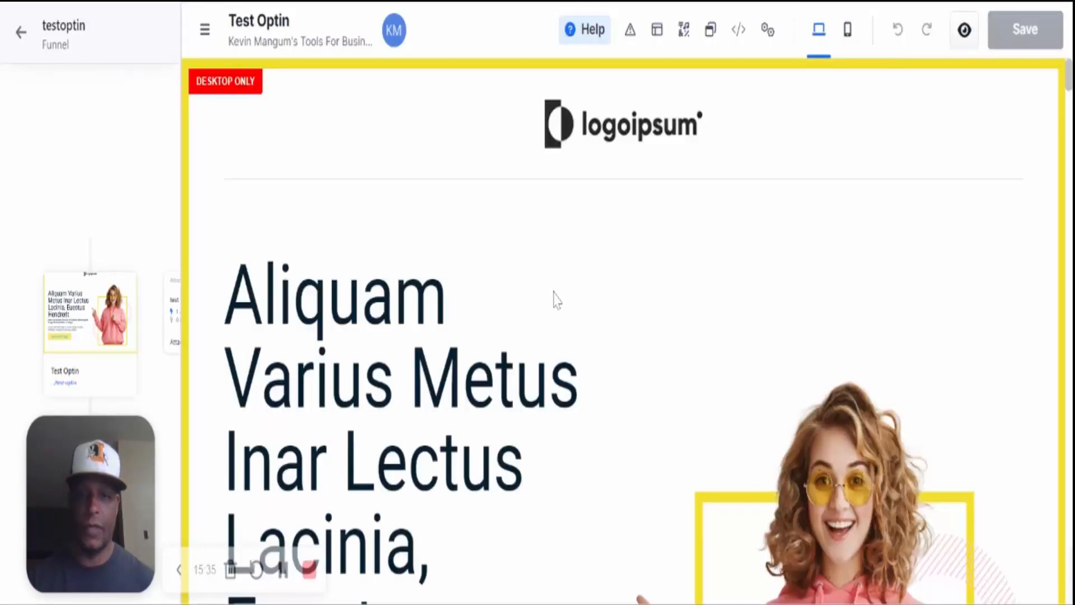
pyautogui.scroll(-2, 553, 300)
pyautogui.scroll(2, 553, 300)
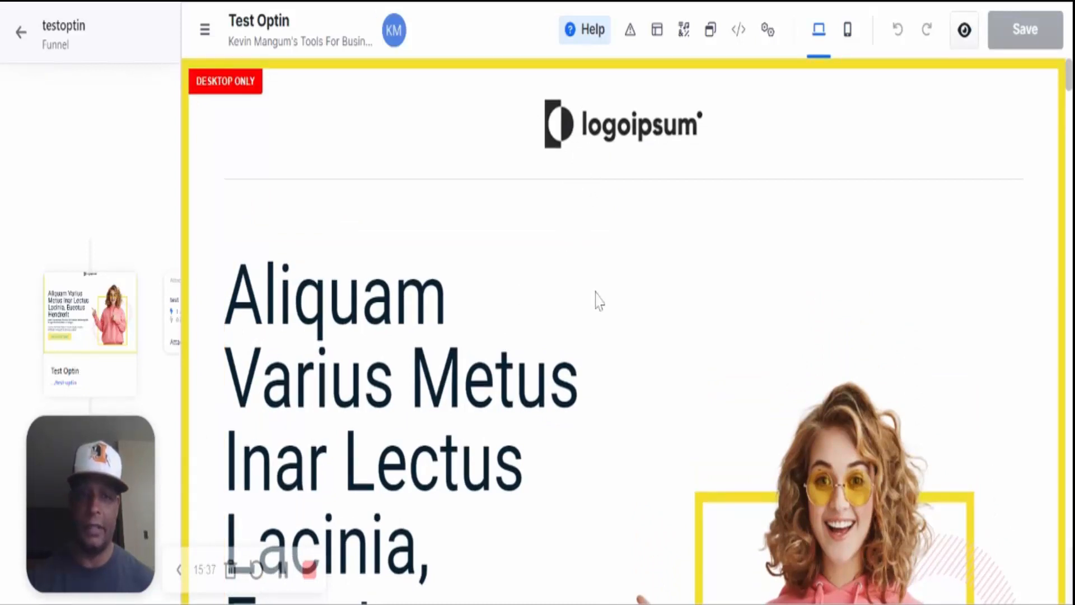
pyautogui.scroll(-5, 599, 301)
pyautogui.scroll(2, 691, 307)
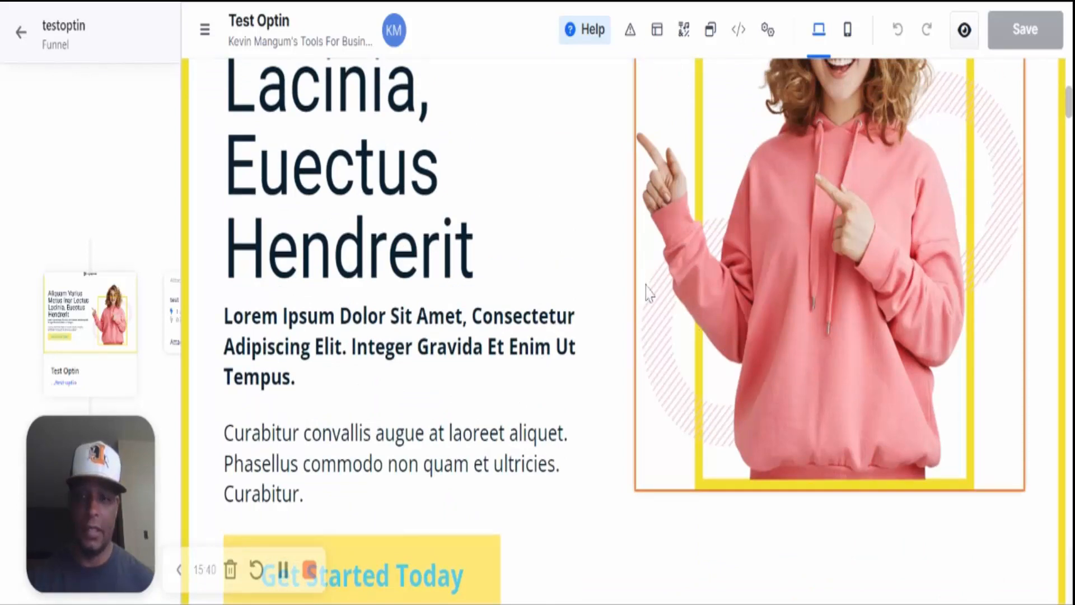
pyautogui.scroll(-5, 738, 417)
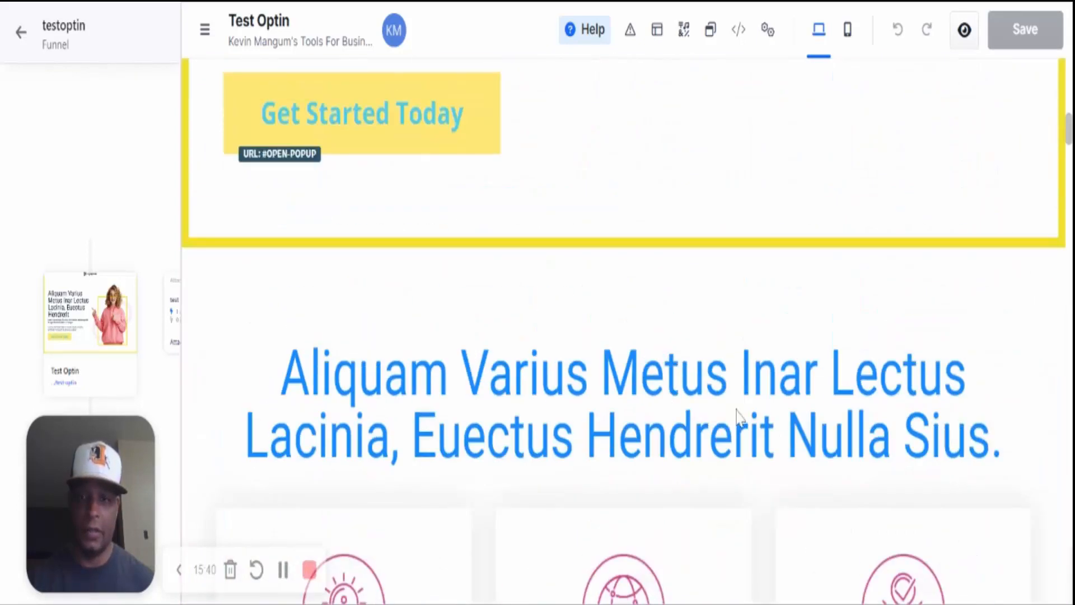
pyautogui.scroll(4, 694, 417)
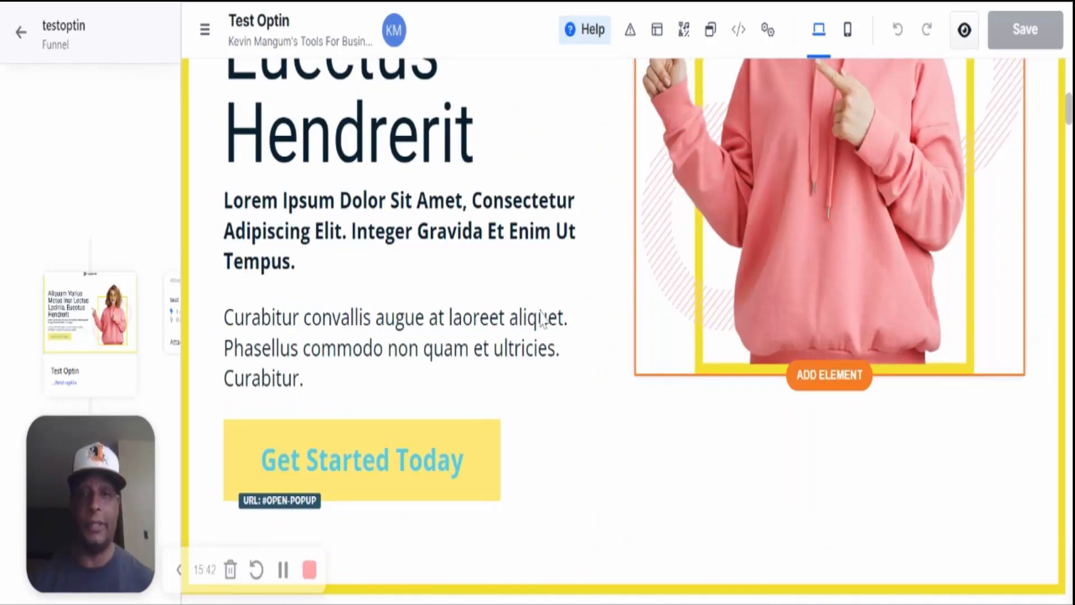
pyautogui.scroll(-2, 543, 319)
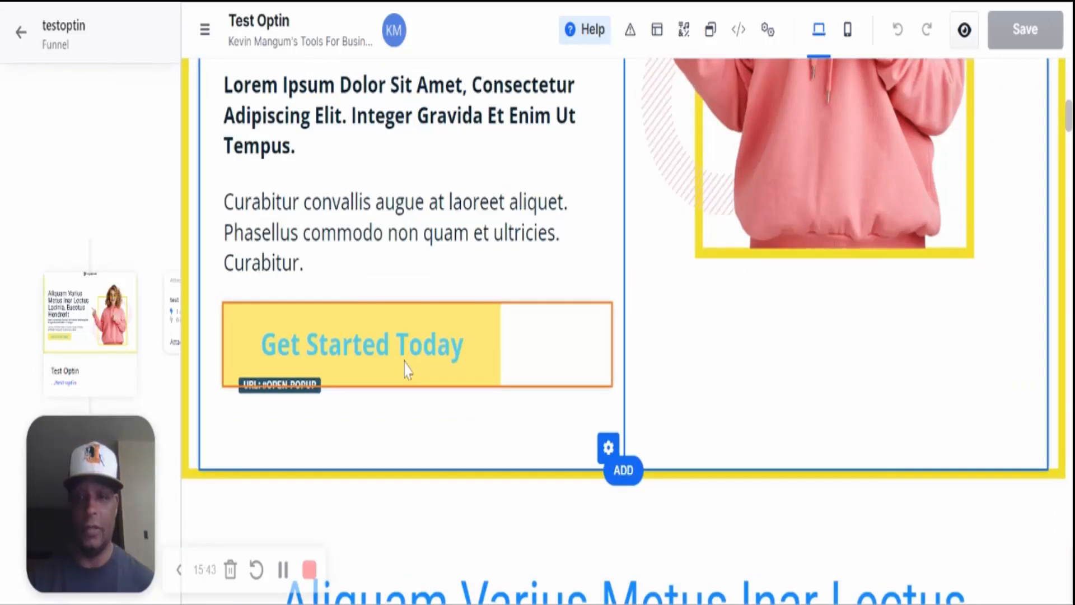
pyautogui.scroll(-2, 356, 341)
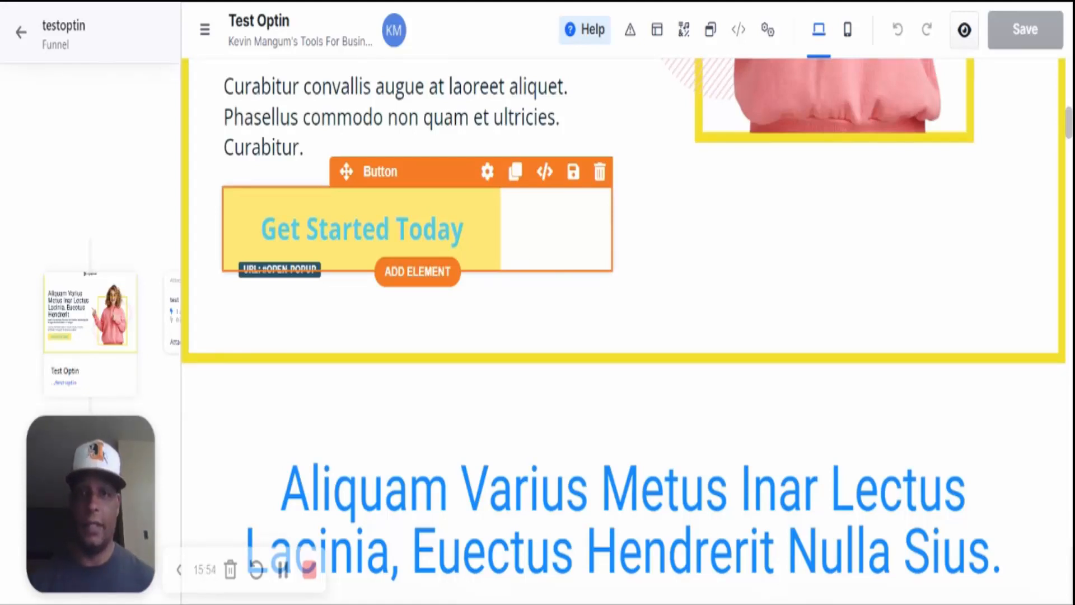
pyautogui.scroll(10, 680, 252)
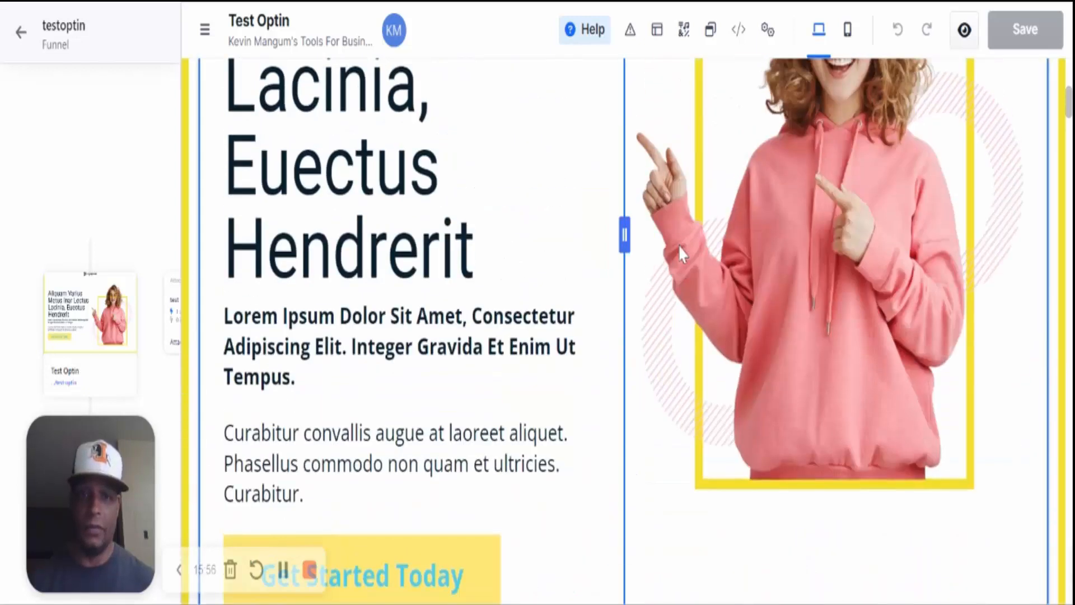
pyautogui.scroll(3, 680, 251)
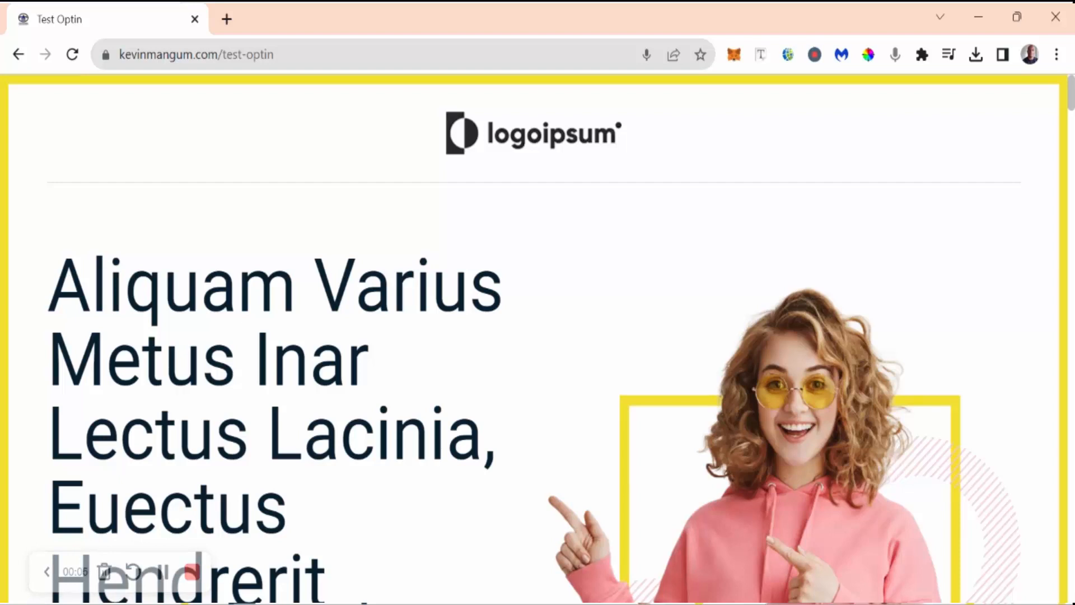
# - Open the Get Started Today popup on the live /test-optin page and submit the prefilled form
pyautogui.scroll(-10, 409, 434)
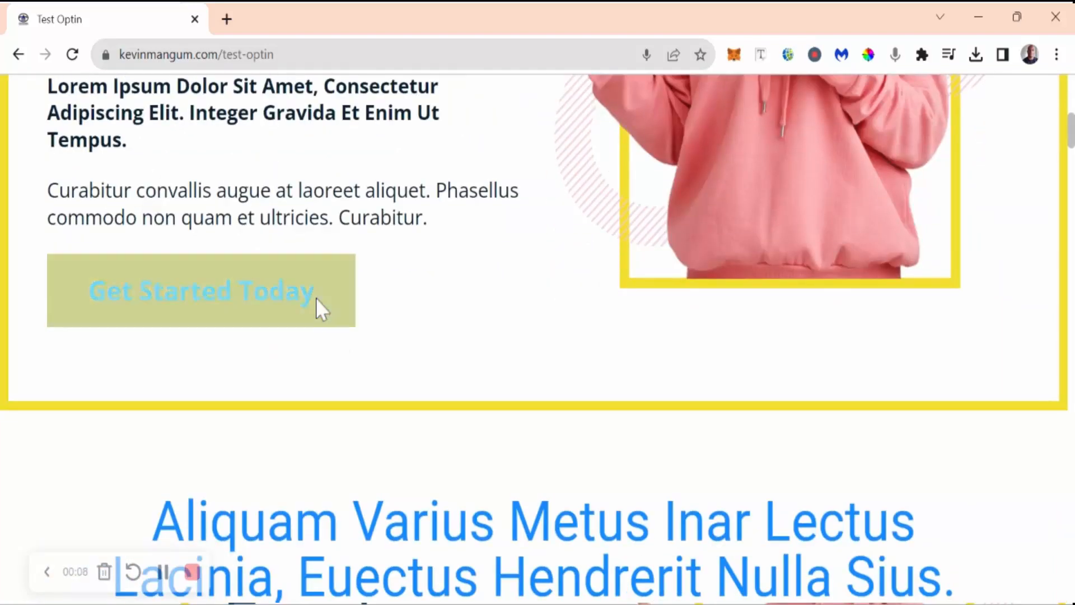
pyautogui.click(317, 302)
pyautogui.scroll(-5, 314, 307)
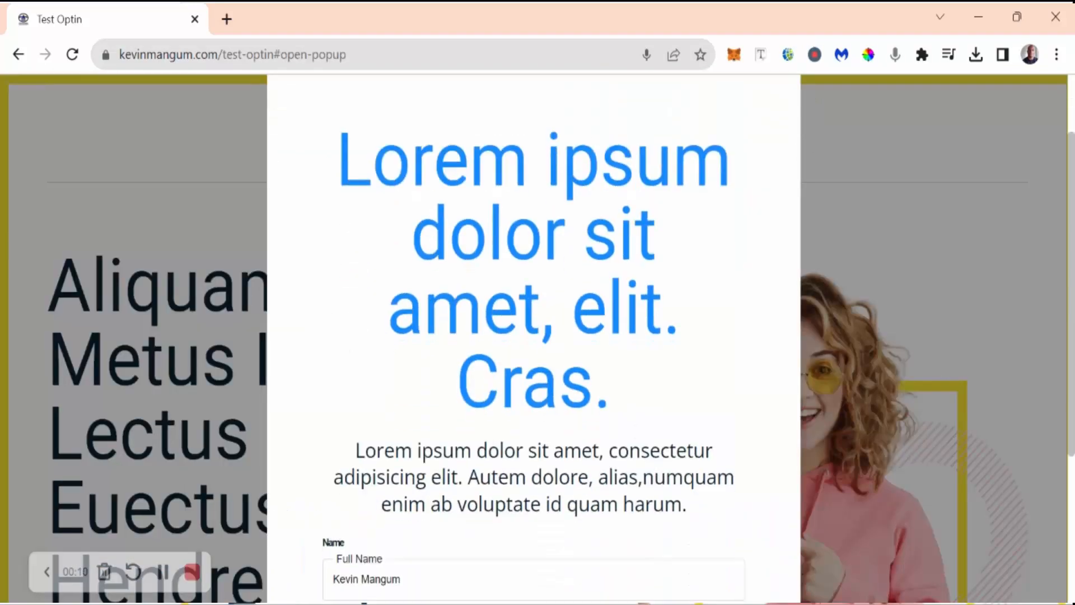
pyautogui.scroll(-2, 533, 336)
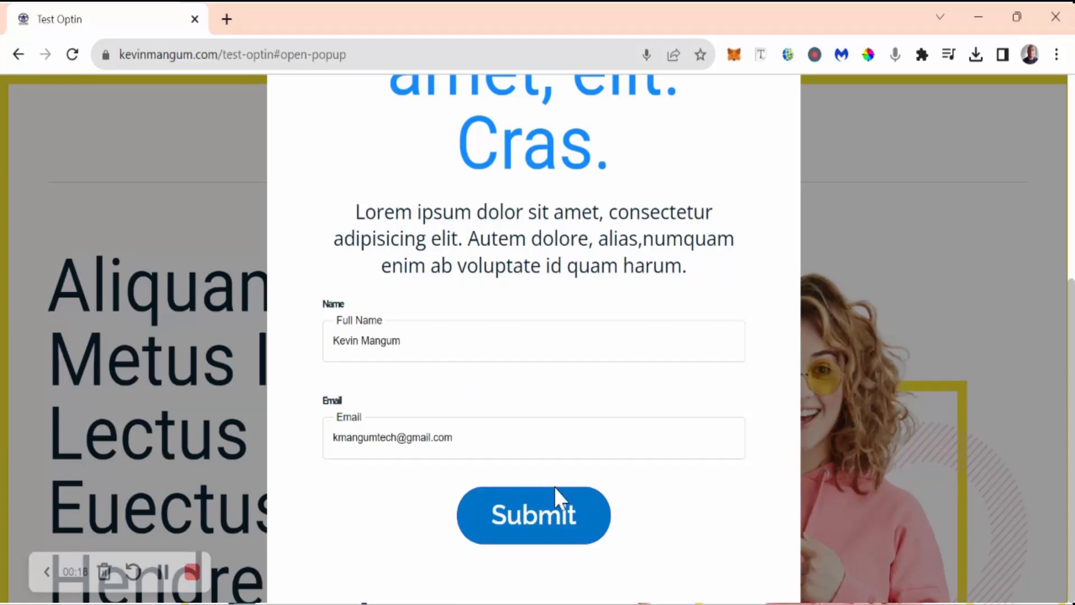
pyautogui.click(529, 522)
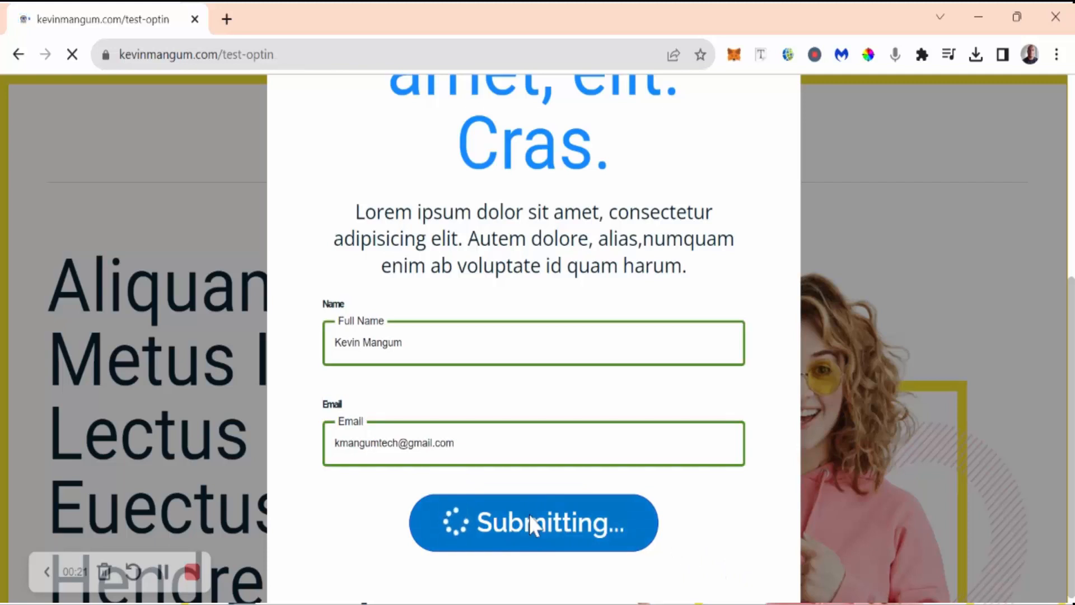